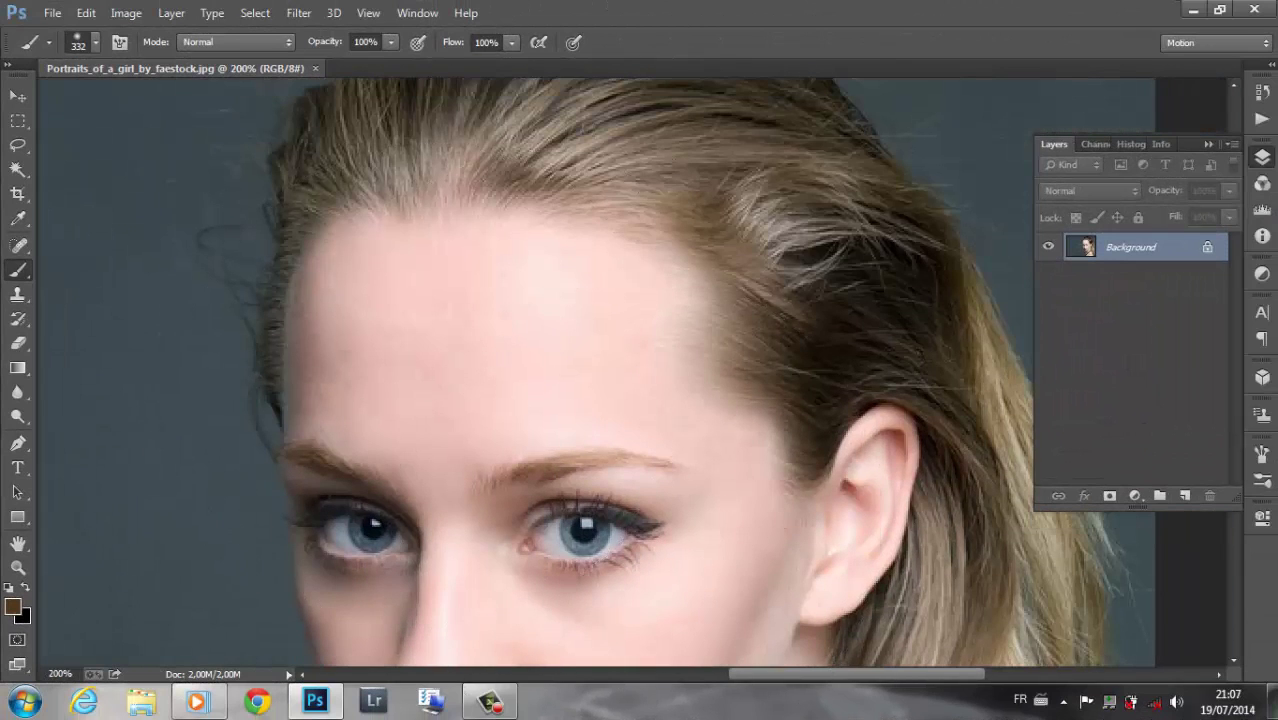
Blur the skin near the left hairline and across the forehead.
left_click(20, 394)
right_click(142, 98)
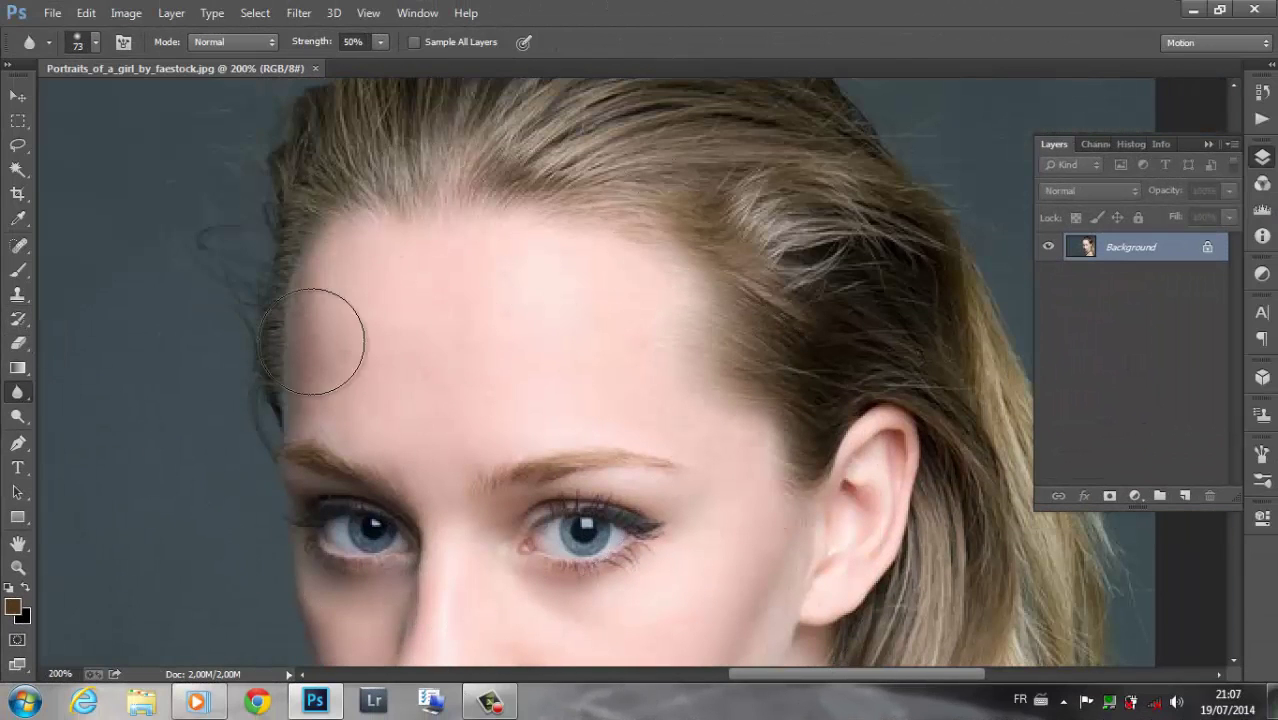
left_click_drag(328, 336, 258, 133)
right_click(258, 133)
left_click(380, 41)
left_click_drag(388, 62, 400, 62)
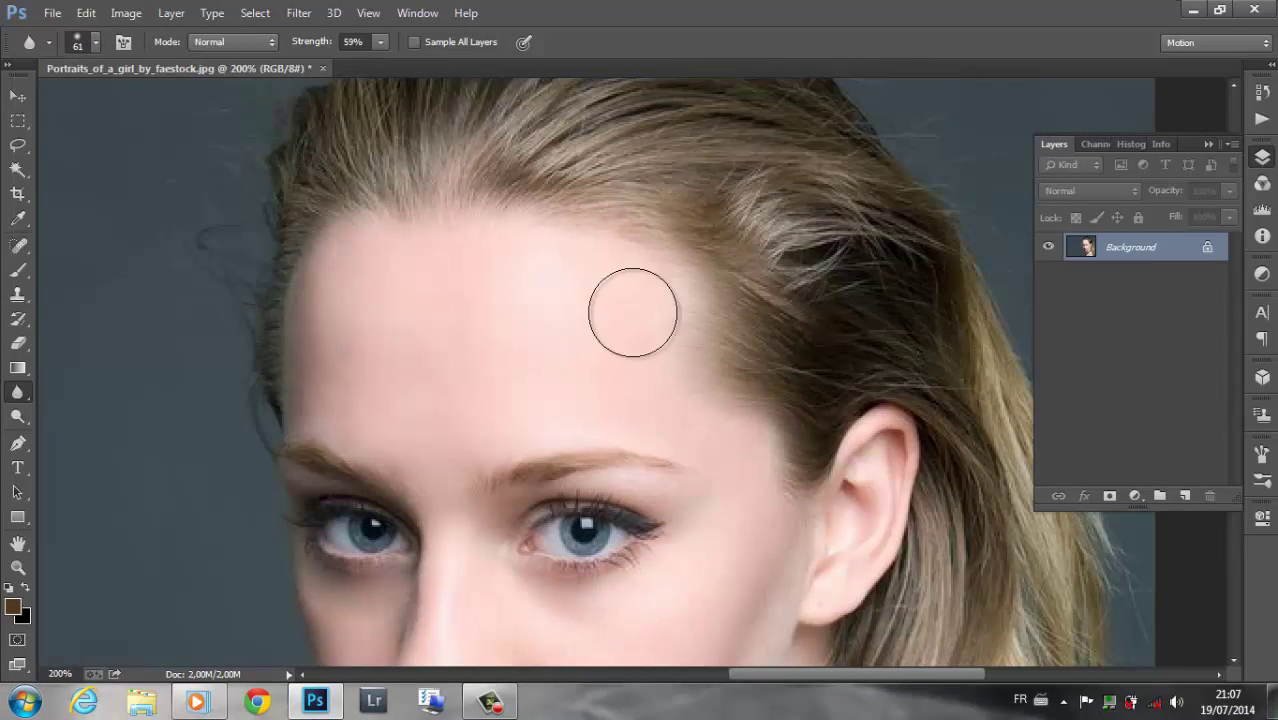
scroll(683, 385, "down", 5)
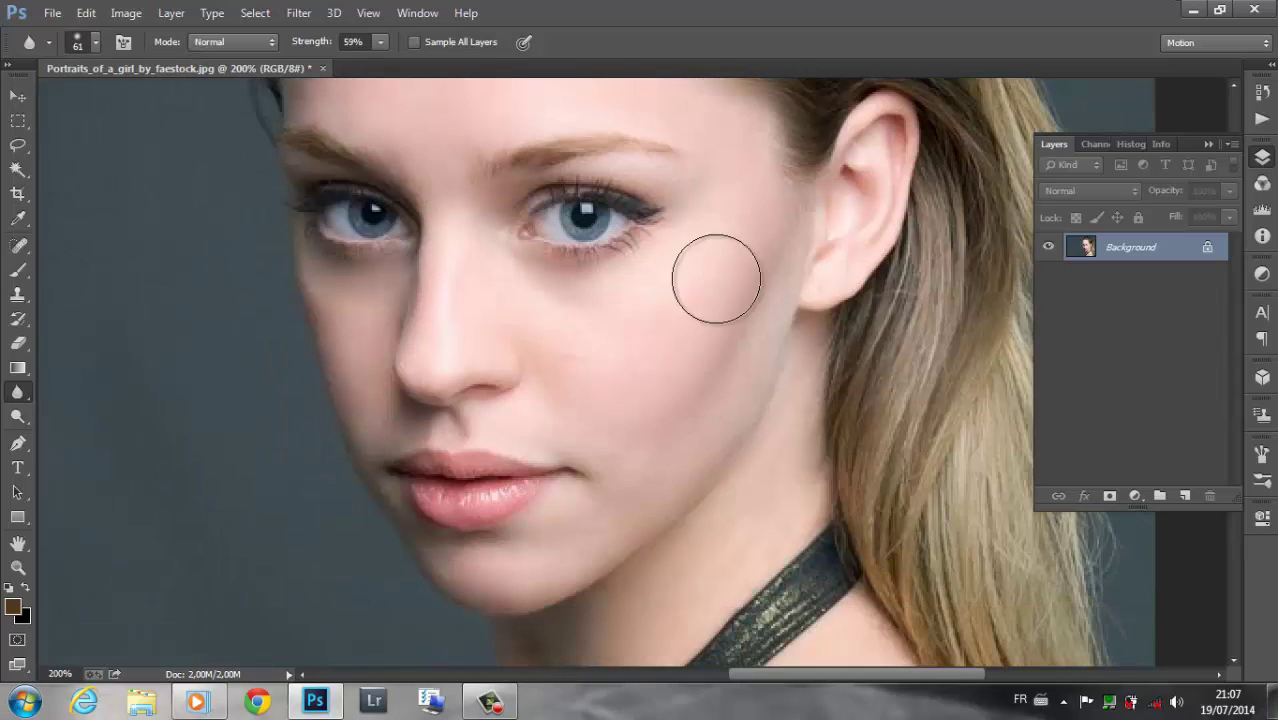
left_click(95, 42)
key("Return")
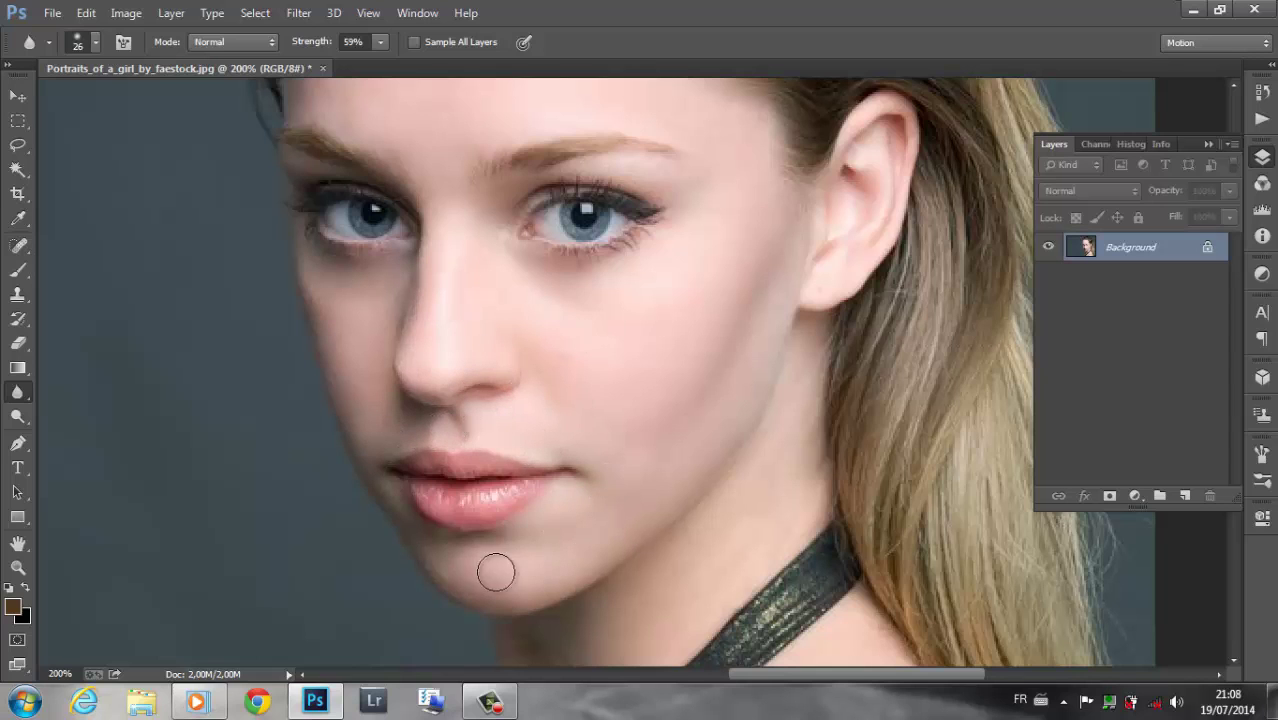
Keep blurring the skin, adjusting brush size and lowering Blur strength to 43%.
left_click_drag(741, 677, 694, 677)
left_click(95, 42)
key("Return")
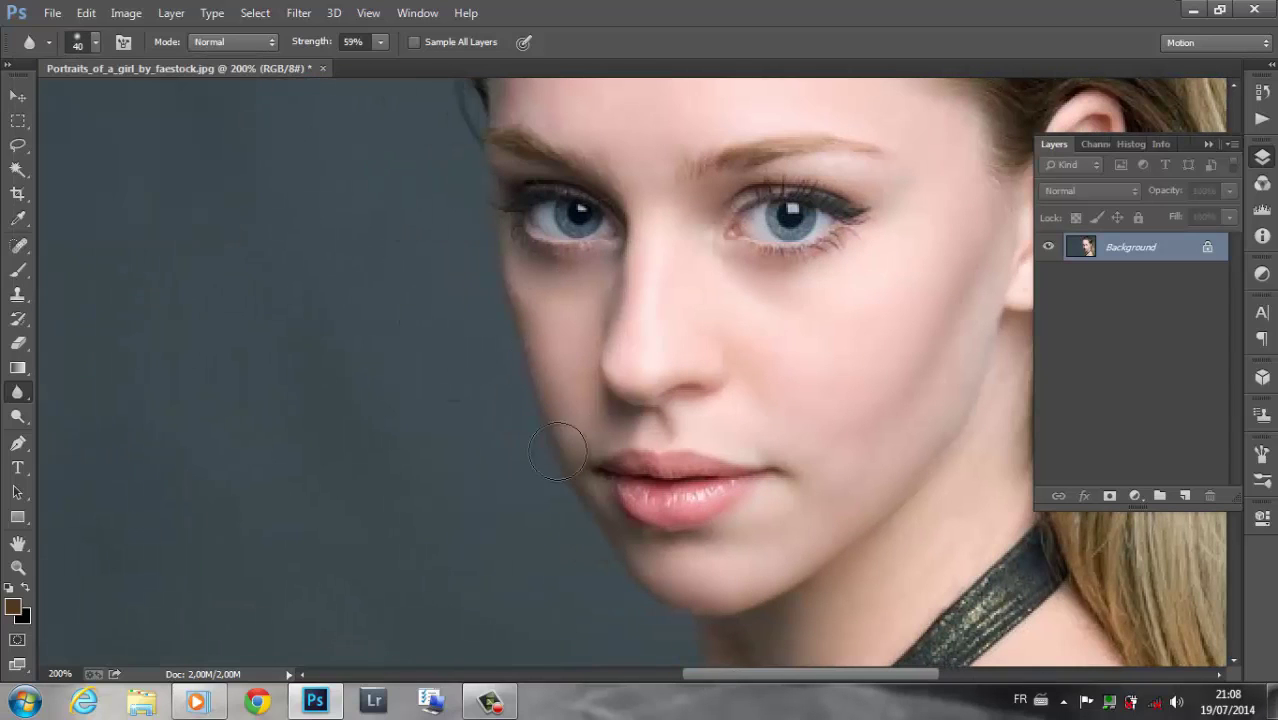
left_click(95, 42)
left_click_drag(108, 98, 142, 96)
key("Return")
scroll(331, 248, "up", 5)
scroll(331, 248, "up", 4)
left_click(95, 42)
left_click(380, 42)
left_click_drag(373, 66, 362, 66)
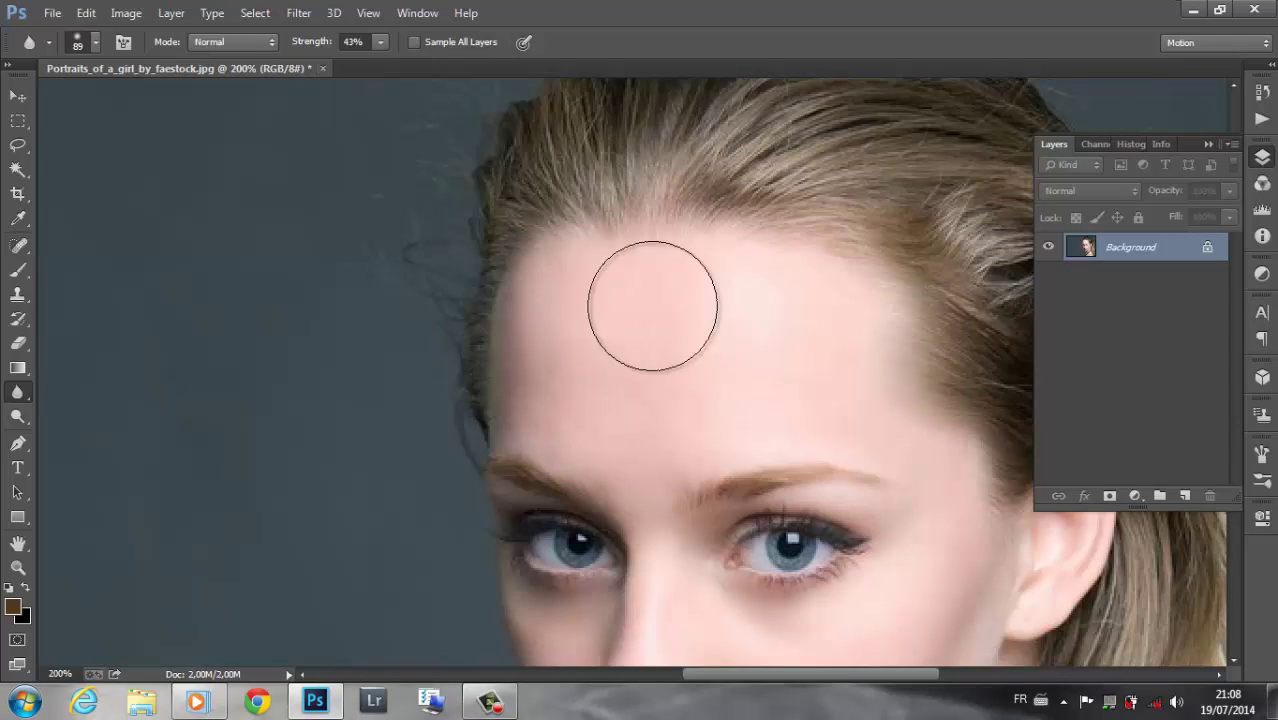
Soften the remaining cheek, neck and shoulder skin, then fit the portrait on screen.
scroll(676, 360, "down", 5)
scroll(676, 360, "down", 4)
scroll(652, 227, "right", 3)
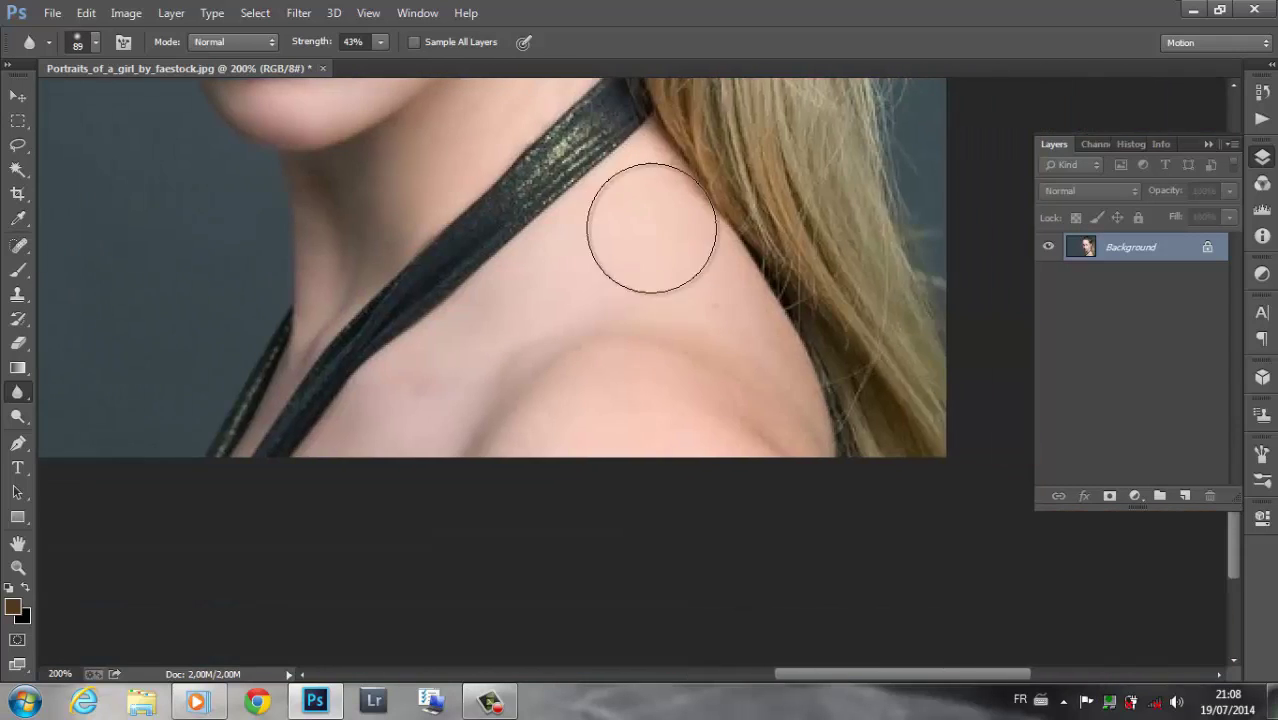
left_click(95, 42)
left_click_drag(142, 98, 122, 98)
key("Return")
scroll(626, 252, "left", 2)
scroll(626, 252, "up", 3)
left_click(95, 42)
key("Return")
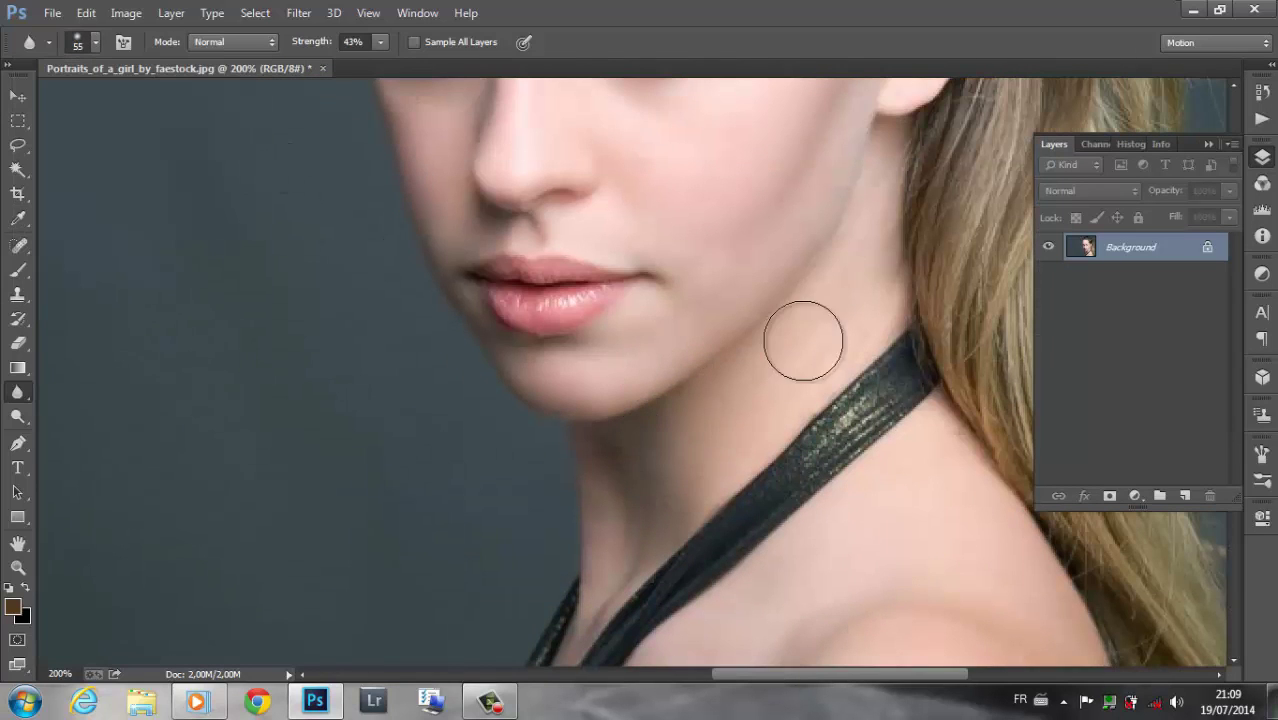
key("ctrl+0")
Add a new empty layer and set the Brush foreground colour to bright red.
key("ctrl+shift+alt+n")
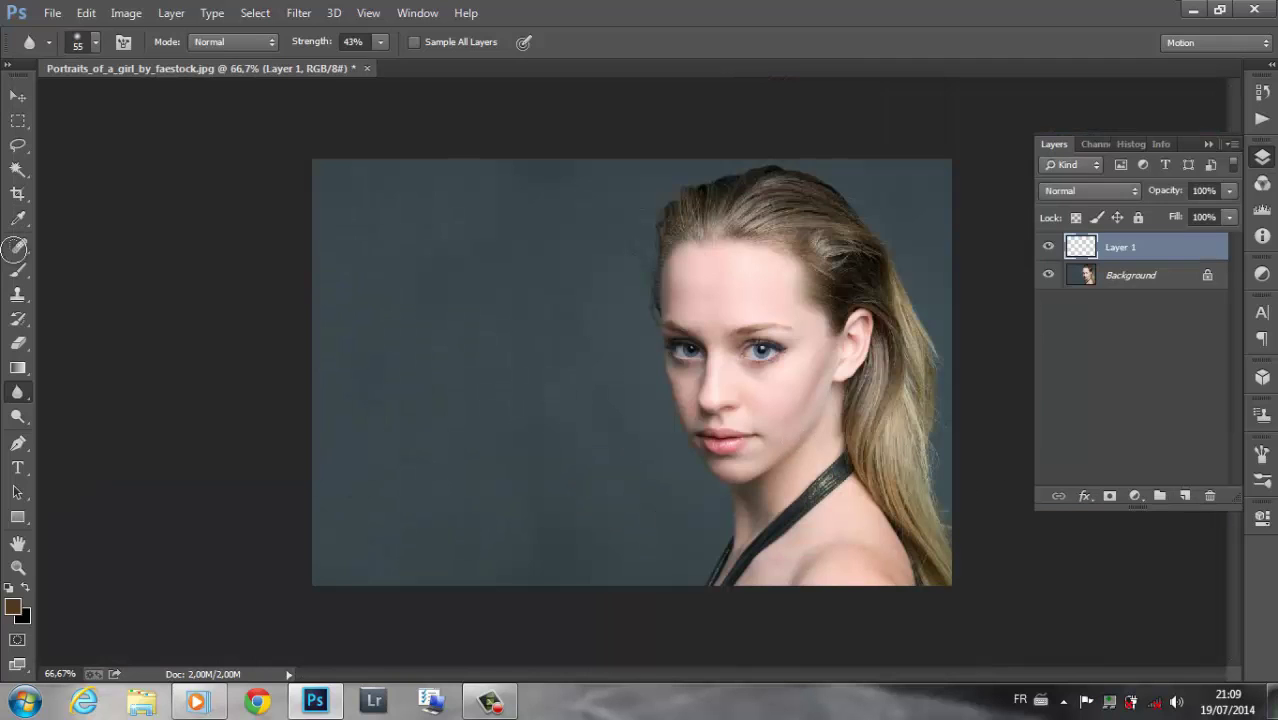
key("b")
left_click(97, 41)
left_click(12, 606)
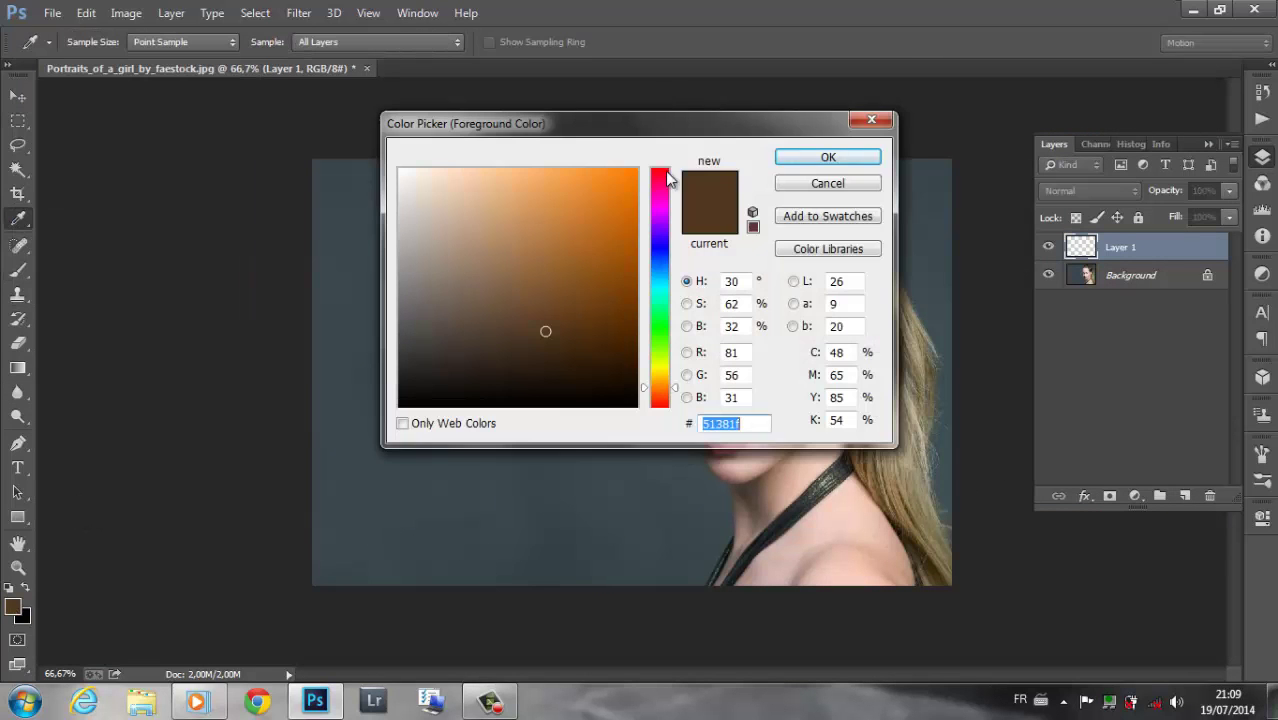
left_click(660, 172)
left_click(629, 200)
left_click(812, 167)
Paint red over the lips with a 24 px brush.
scroll(720, 445, "up", 8)
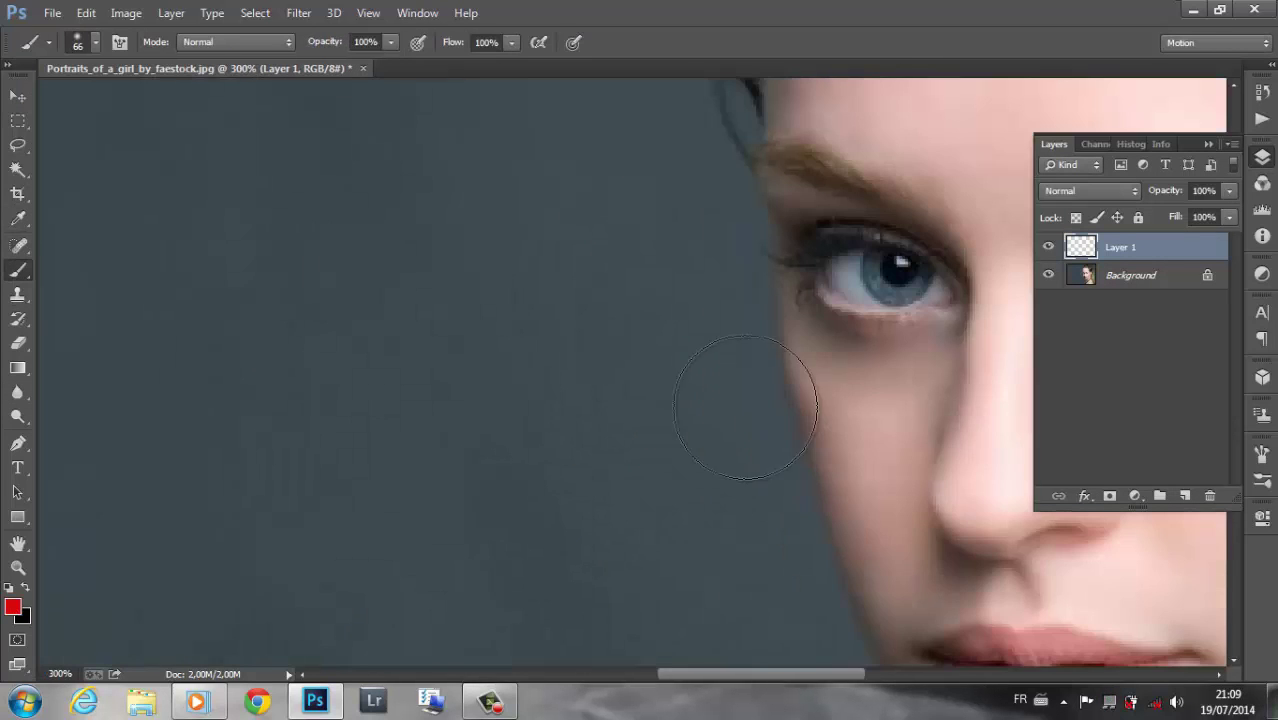
scroll(720, 445, "right", 3)
scroll(720, 445, "down", 3)
scroll(720, 445, "down", 3)
scroll(715, 442, "down", 3)
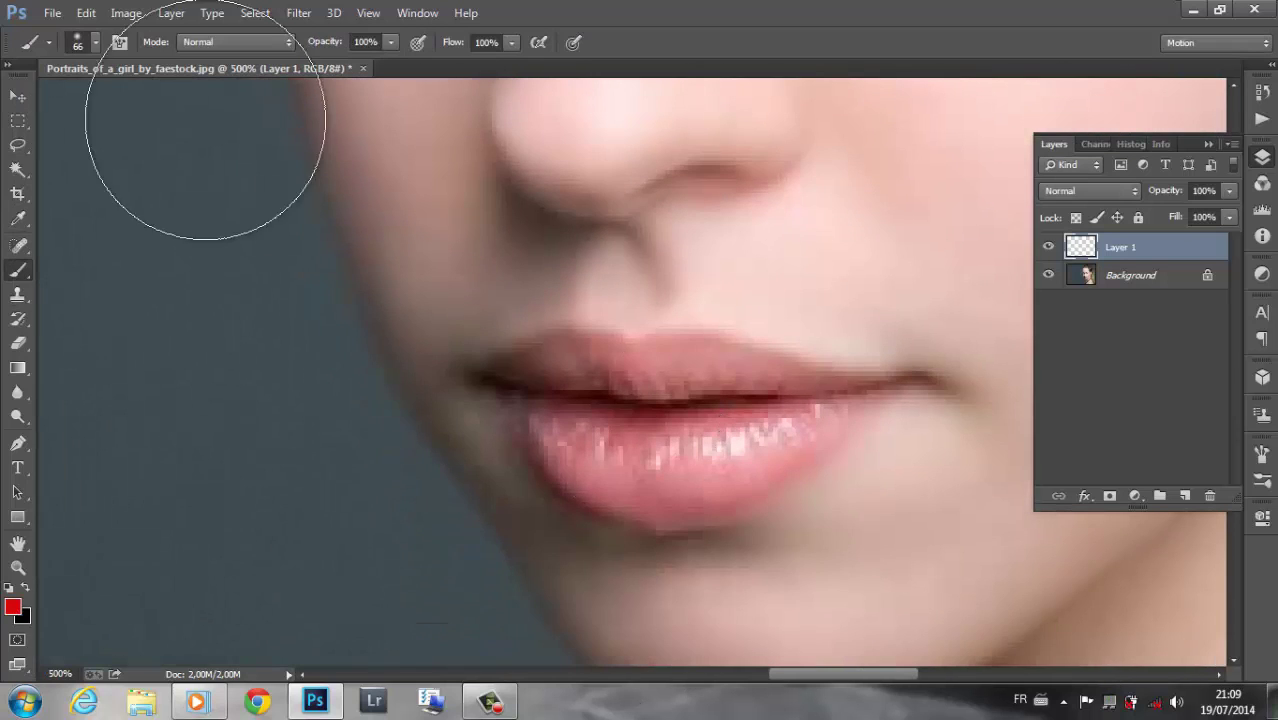
left_click(96, 42)
type("24")
key("Return")
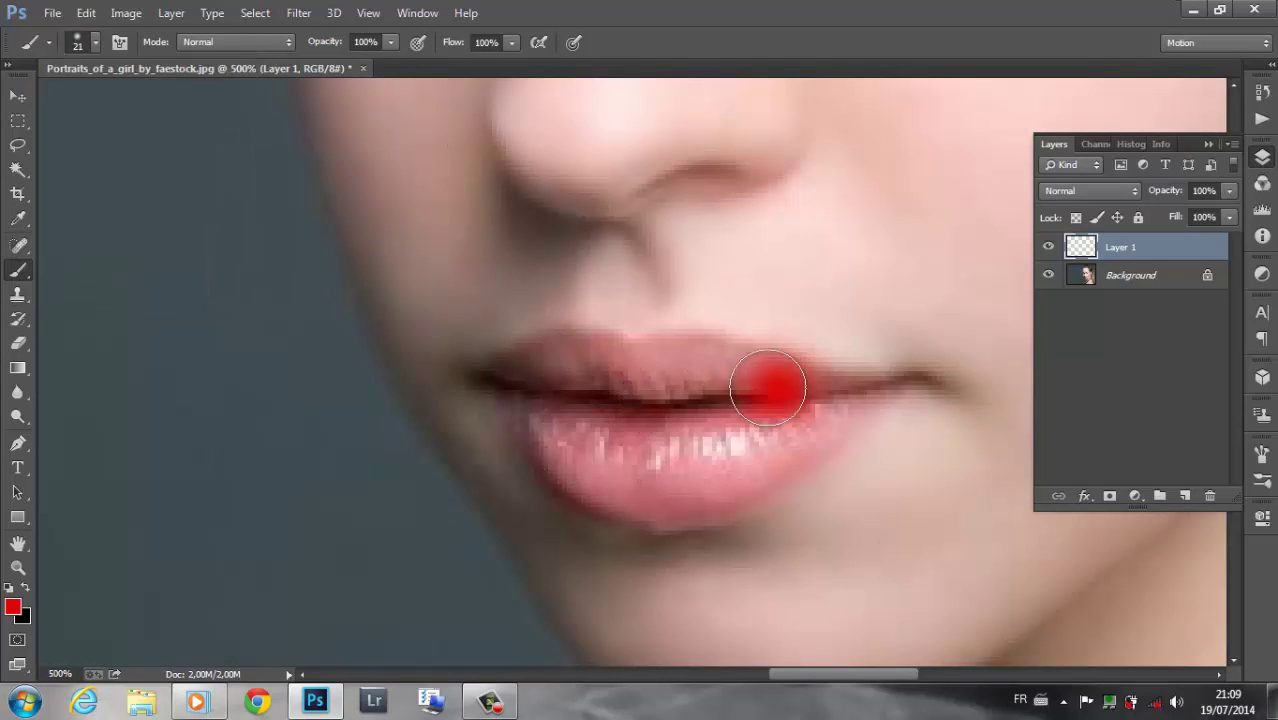
left_click(96, 42)
key("Return")
mouse_move(715, 385)
left_mouse_down()
mouse_move(685, 379)
mouse_move(593, 437)
mouse_move(693, 456)
mouse_move(769, 436)
left_mouse_up()
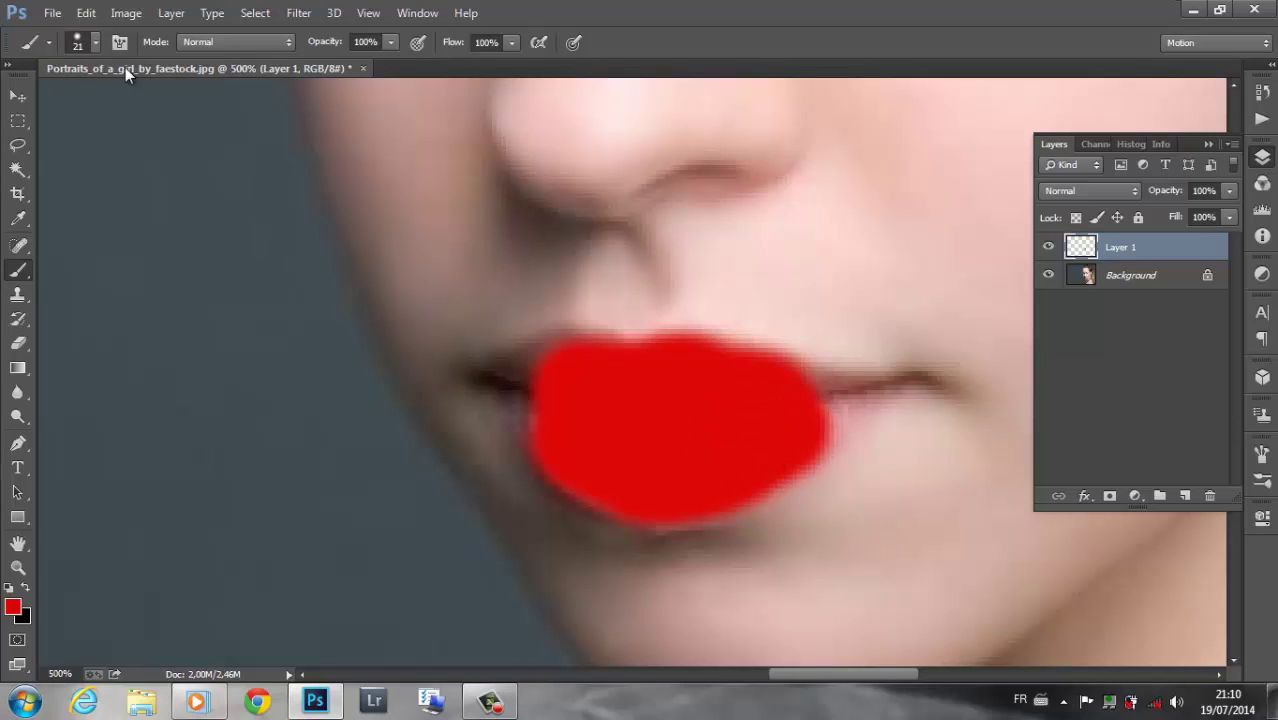
Fill the right corner of the lips with red using a smaller brush.
left_click(96, 42)
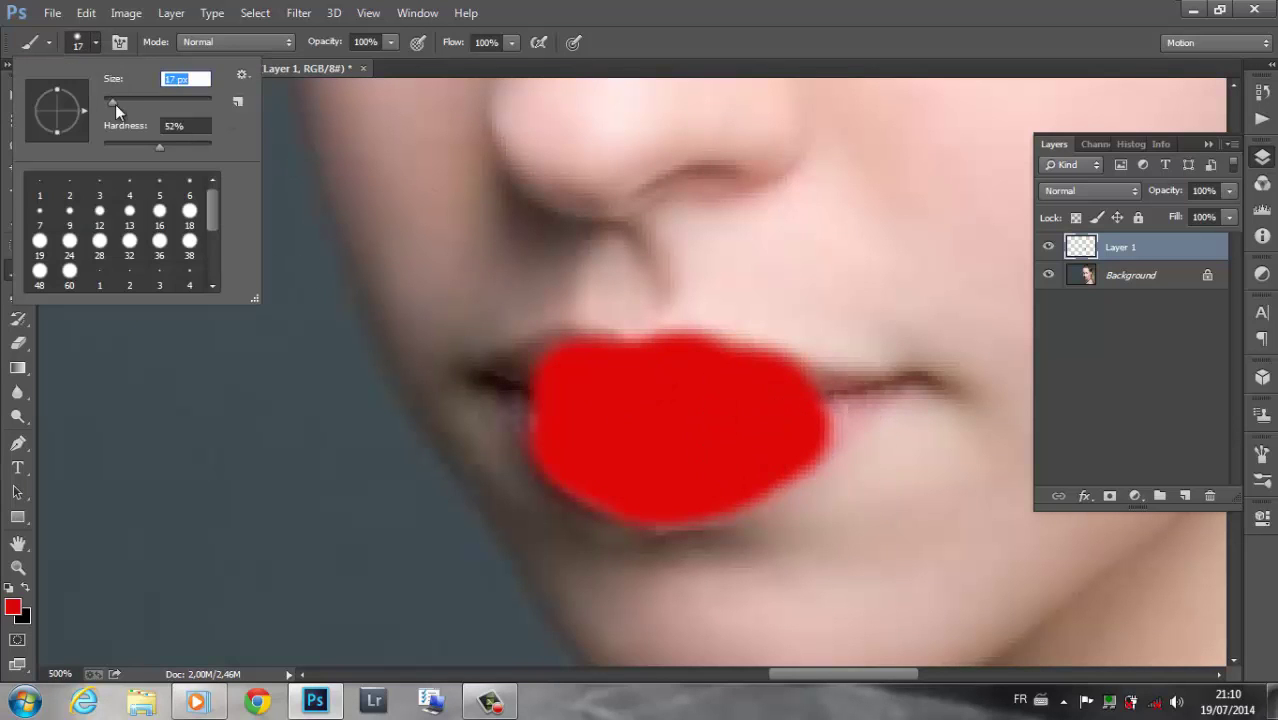
left_click_drag(115, 104, 111, 103)
key("Return")
left_click_drag(872, 403, 821, 394)
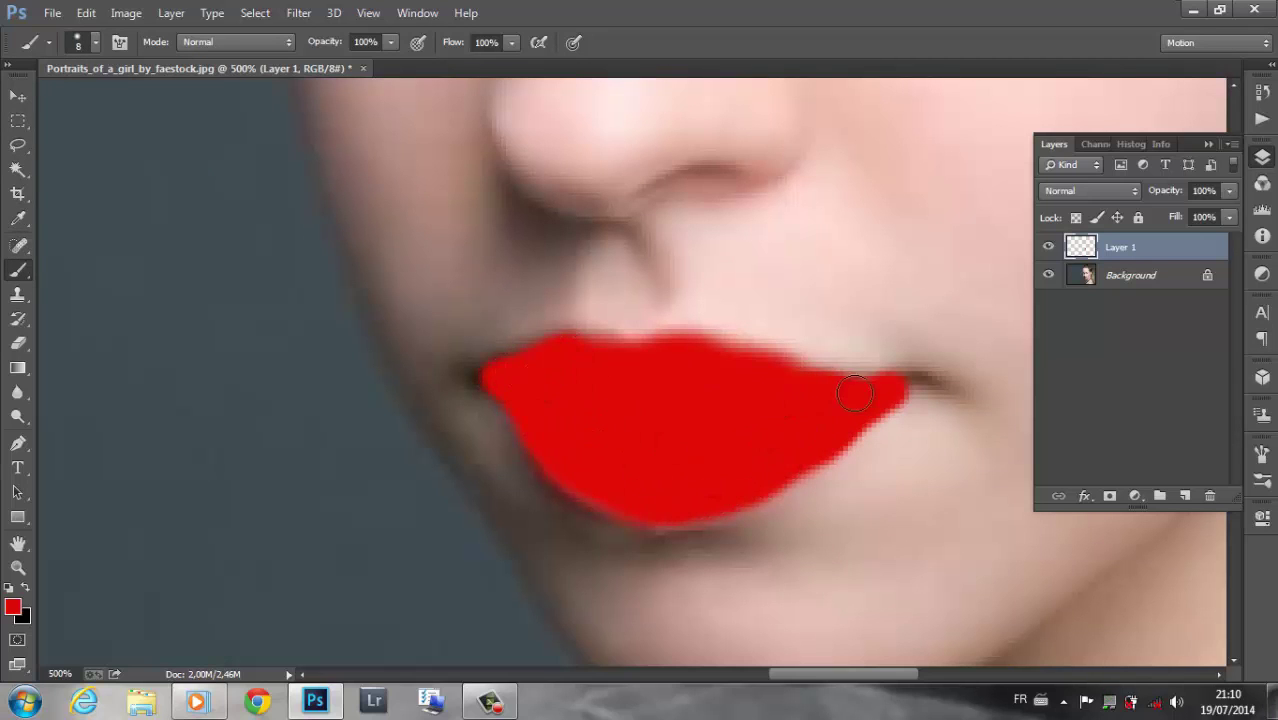
Set the lip layer's blend mode to Linear Burn.
left_click(1090, 190)
left_click(1078, 343)
key("Down")
key("Down")
key("Down")
key("Down")
key("Down")
key("Down")
key("Down")
key("Down")
key("Down")
key("Down")
key("Down")
key("Down")
key("Down")
key("Down")
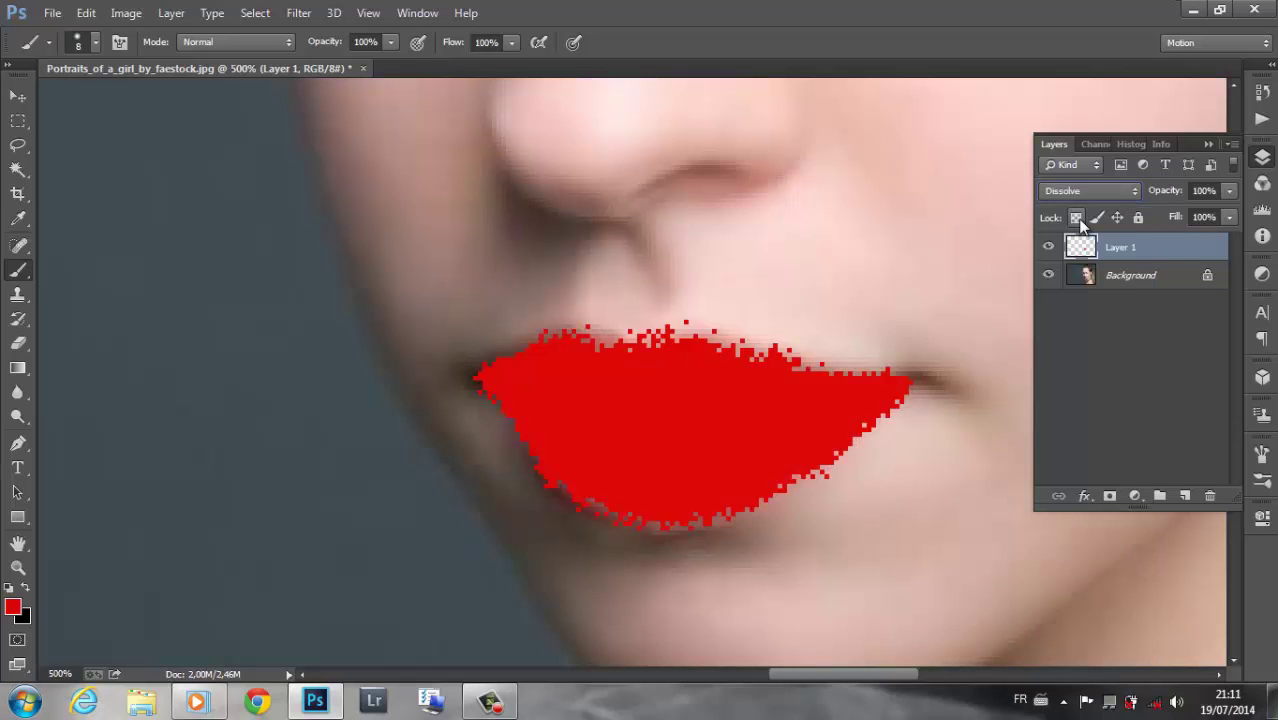
key("Down")
key("Down")
key("ctrl+minus")
key("ctrl+plus")
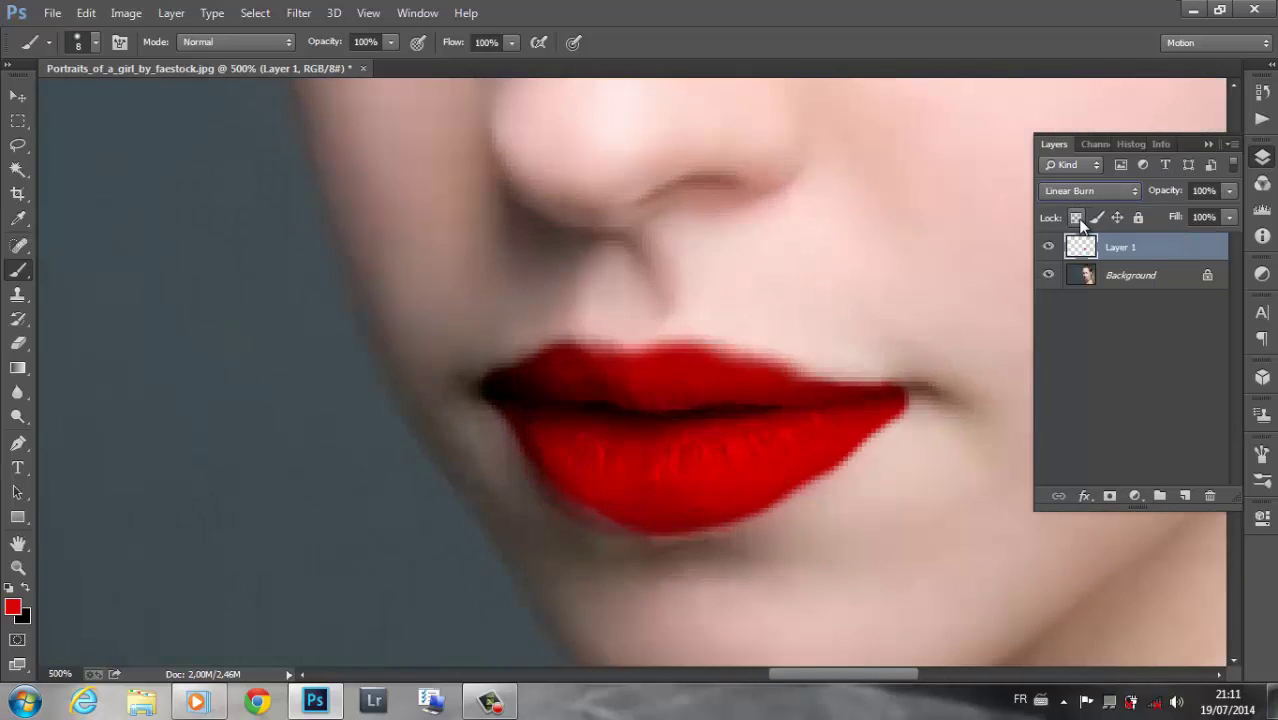
key("ctrl+plus")
Erase stray red around the lip edges with a small Eraser.
key("e")
left_click(95, 44)
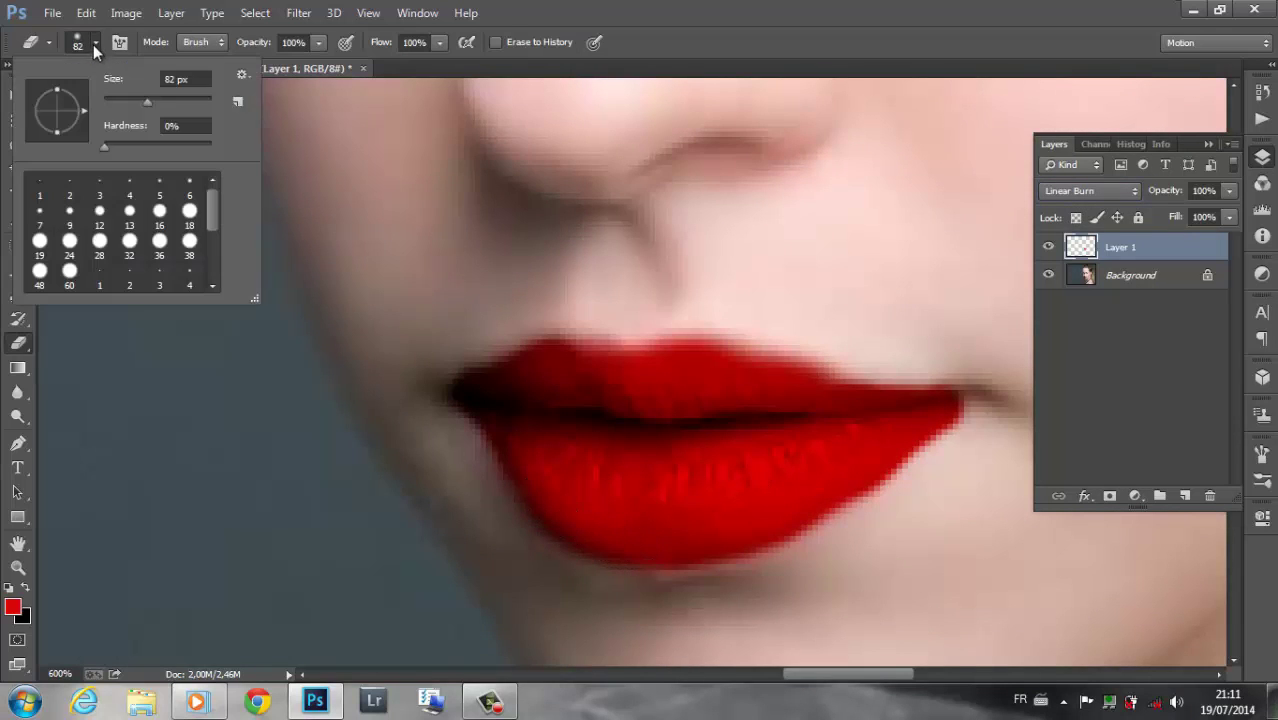
left_click_drag(130, 102, 120, 102)
key("Return")
scroll(571, 543, "right", 5)
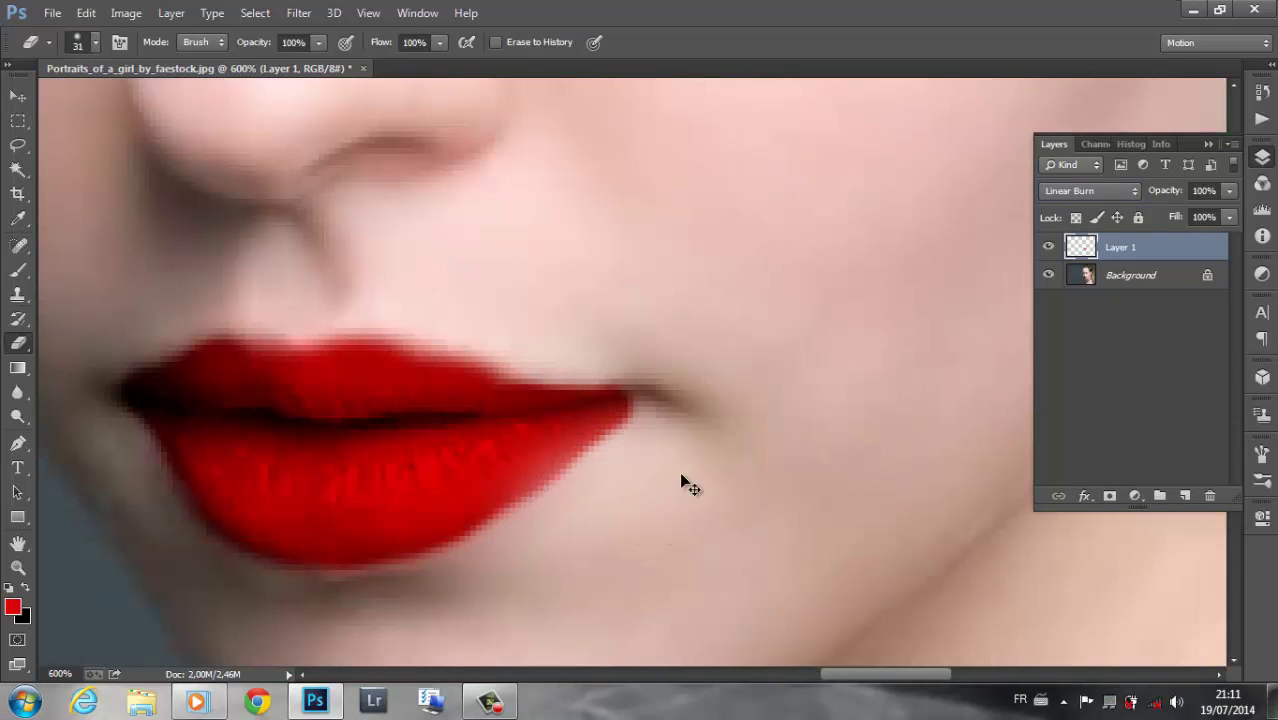
left_click(95, 44)
key("Return")
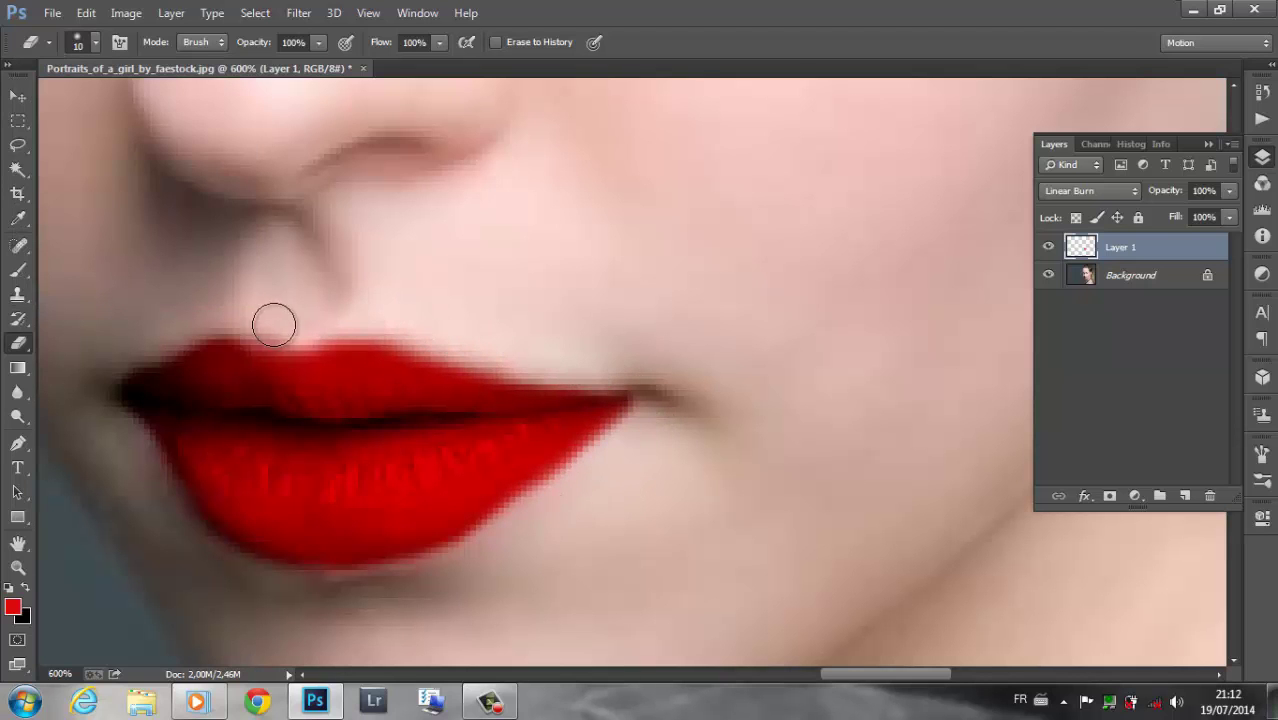
Review the whole portrait and lower the lip layer's opacity to 68%.
scroll(570, 545, "down", 5)
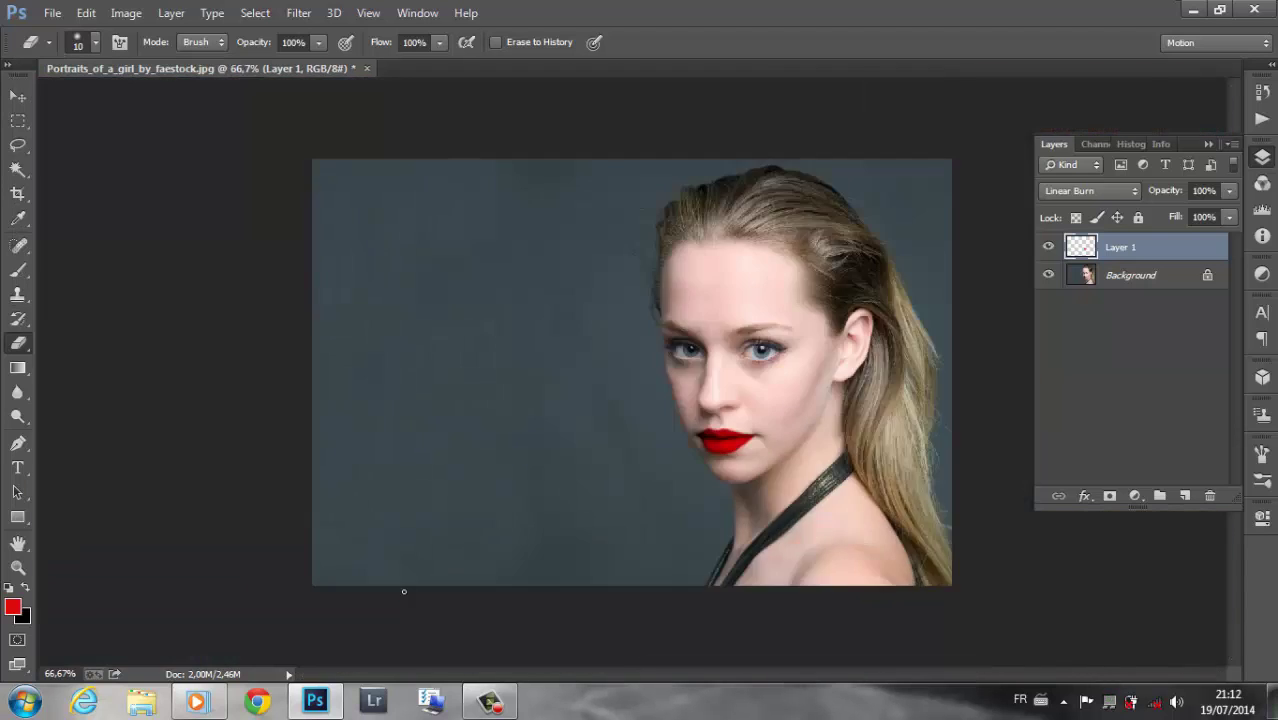
scroll(614, 464, "up", 5)
scroll(612, 462, "up", 2)
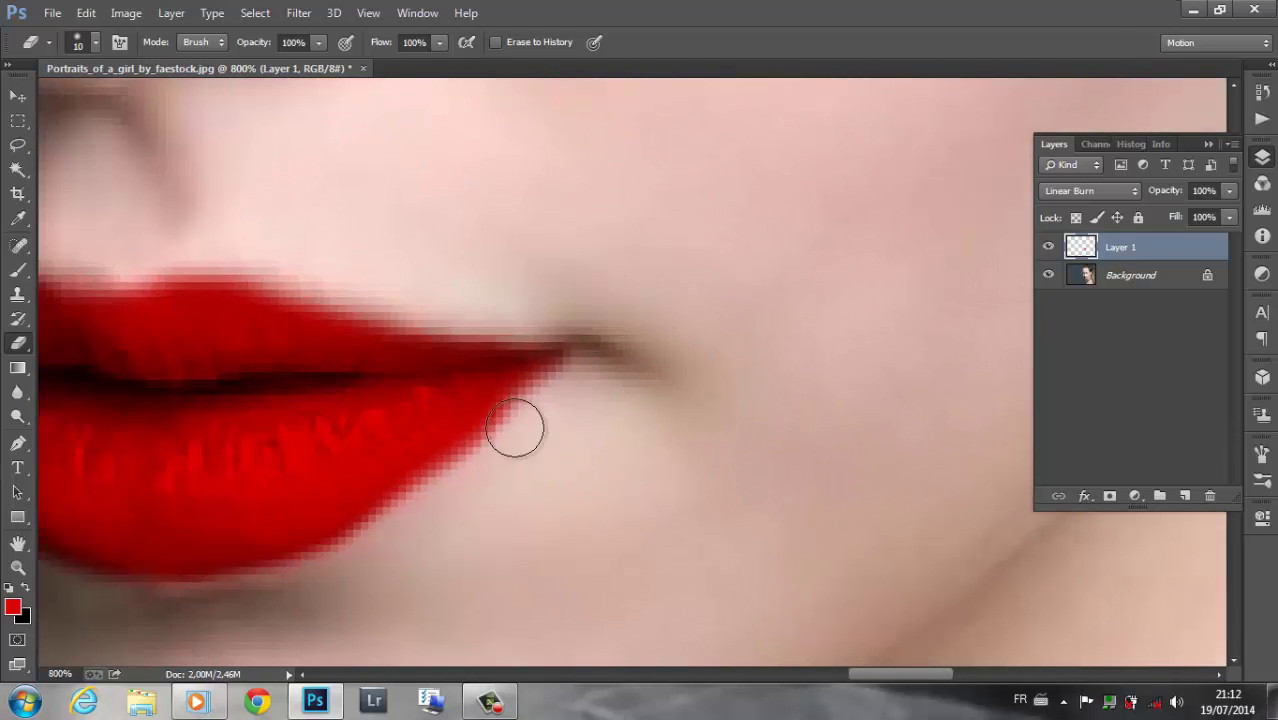
scroll(520, 540, "down", 1)
scroll(520, 540, "down", 2)
scroll(630, 408, "right", 5)
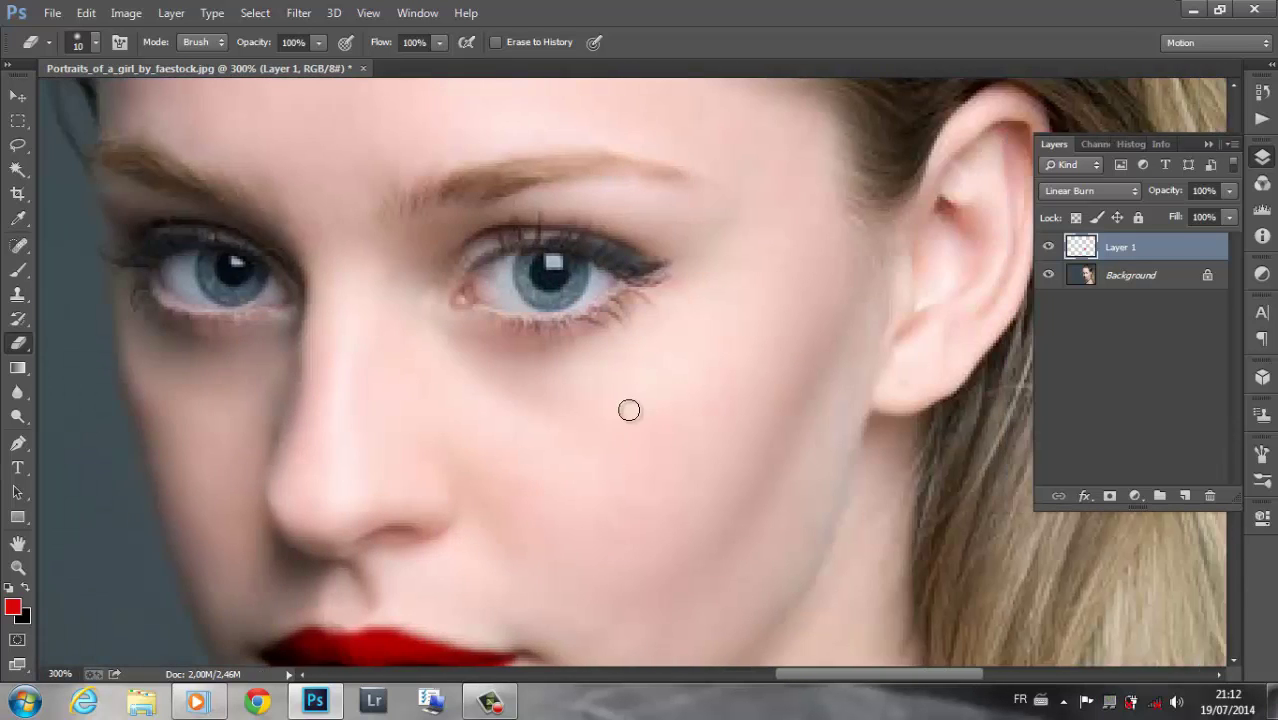
scroll(630, 415, "down", 3)
scroll(627, 409, "up", 2)
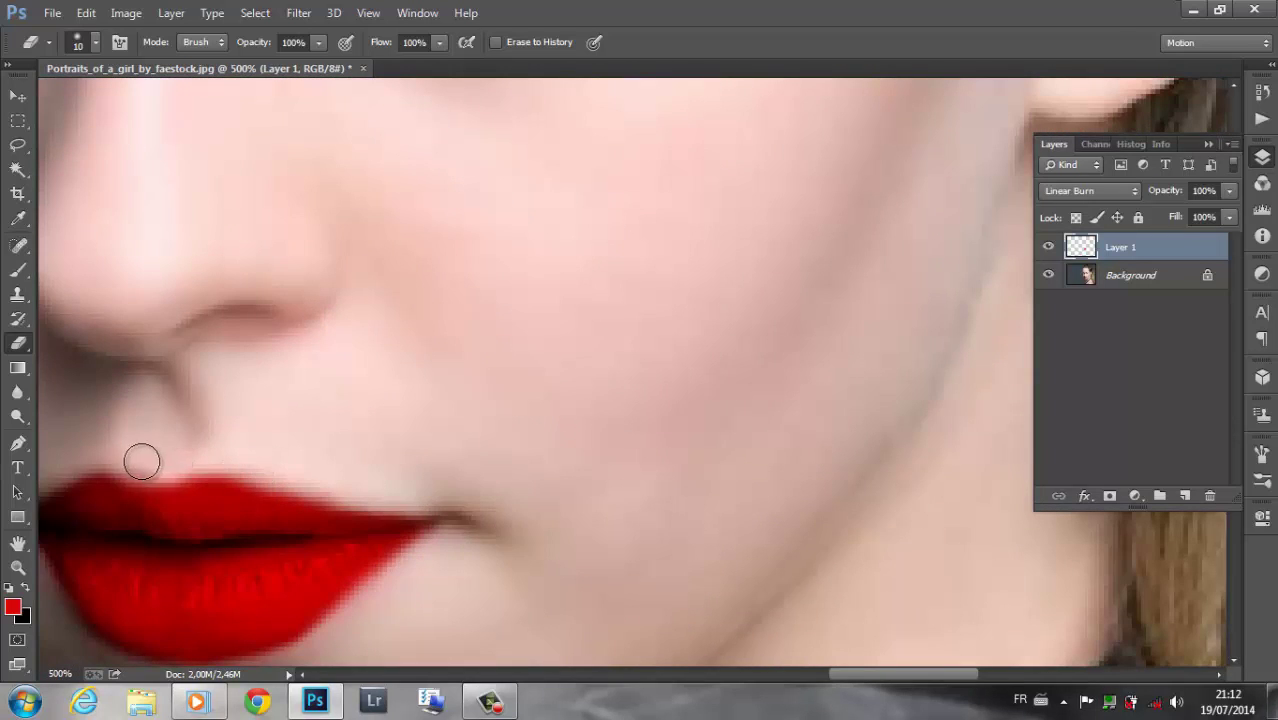
key("ctrl+1")
left_click_drag(1168, 245, 1180, 237)
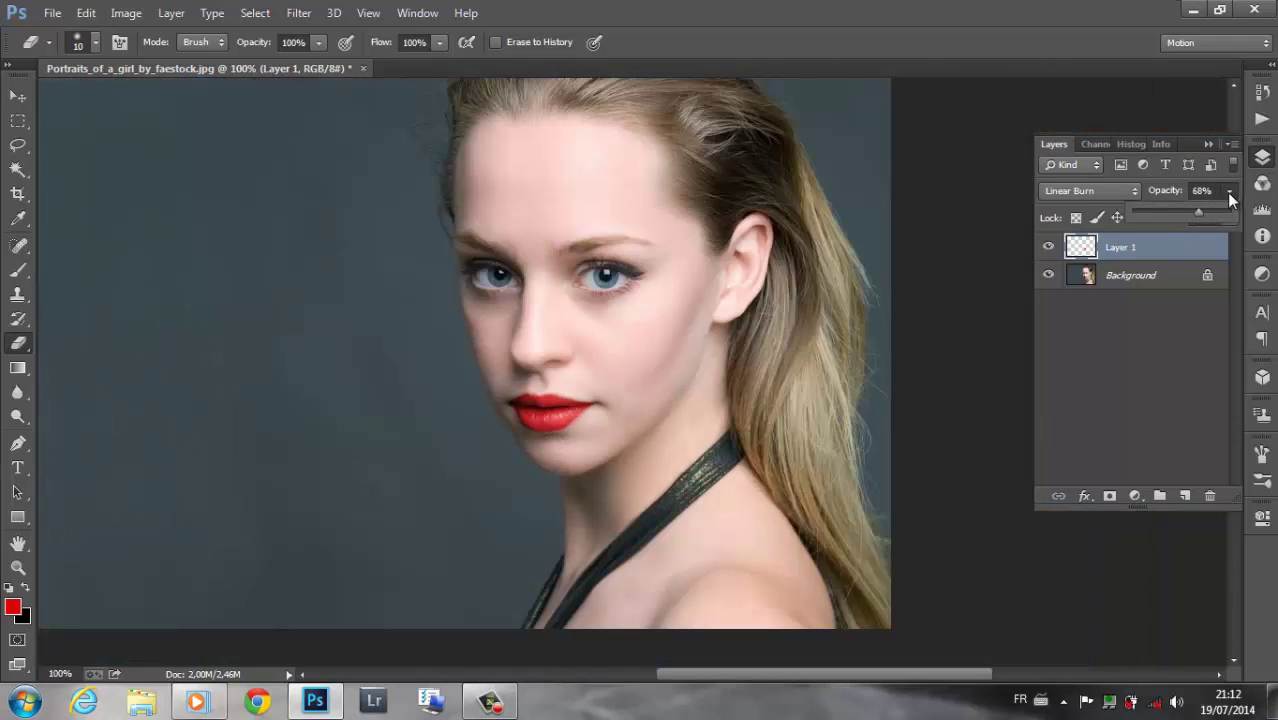
Hide the lip layer and bring the eyes into view.
left_click(1048, 246)
scroll(668, 370, "up", 2)
left_click(684, 378)
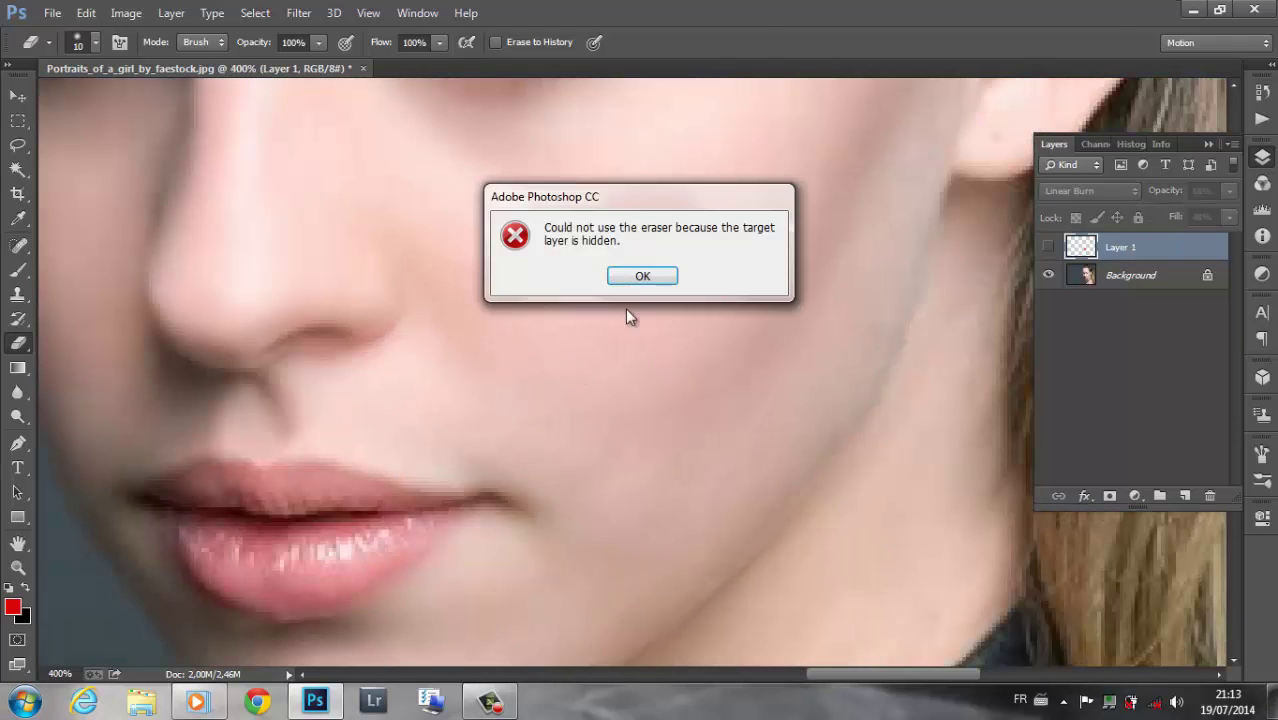
left_click(639, 275)
scroll(562, 405, "up", 3)
scroll(562, 405, "up", 1)
left_click_drag(845, 677, 817, 677)
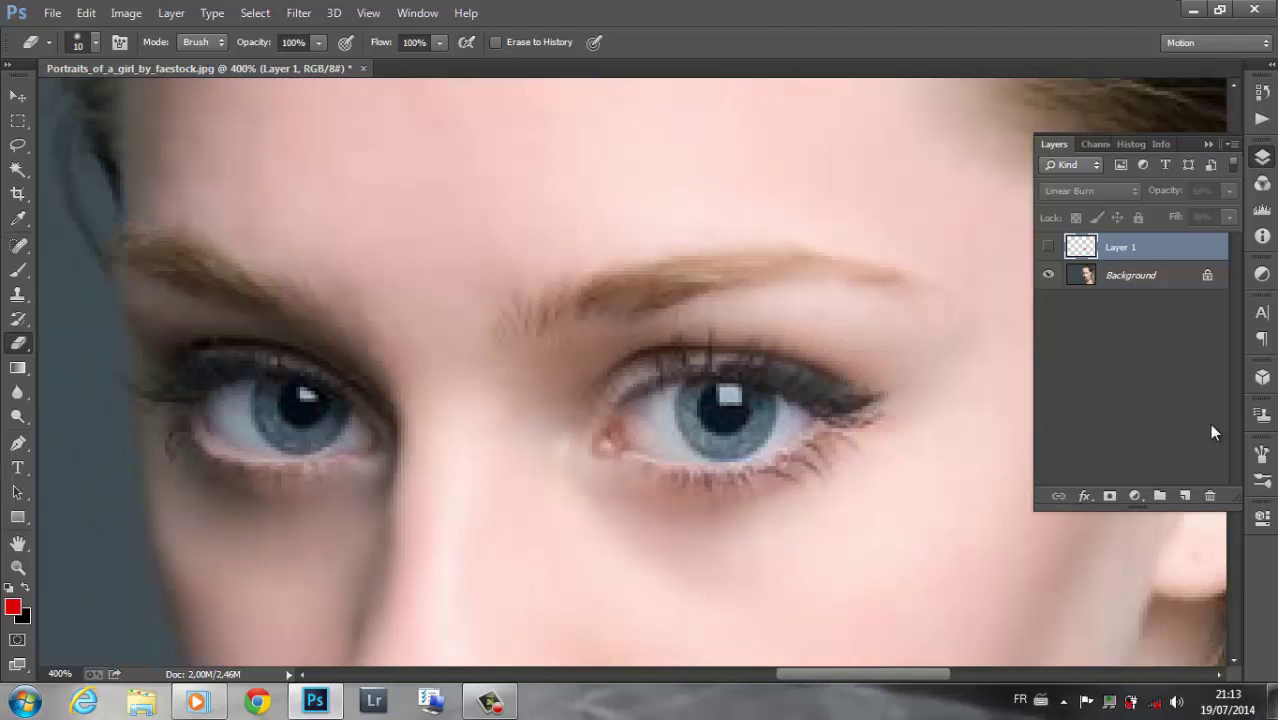
Add Layer 2 and set the foreground colour to bright cyan.
left_click(1184, 495)
left_click(12, 607)
left_click(658, 293)
left_click(632, 188)
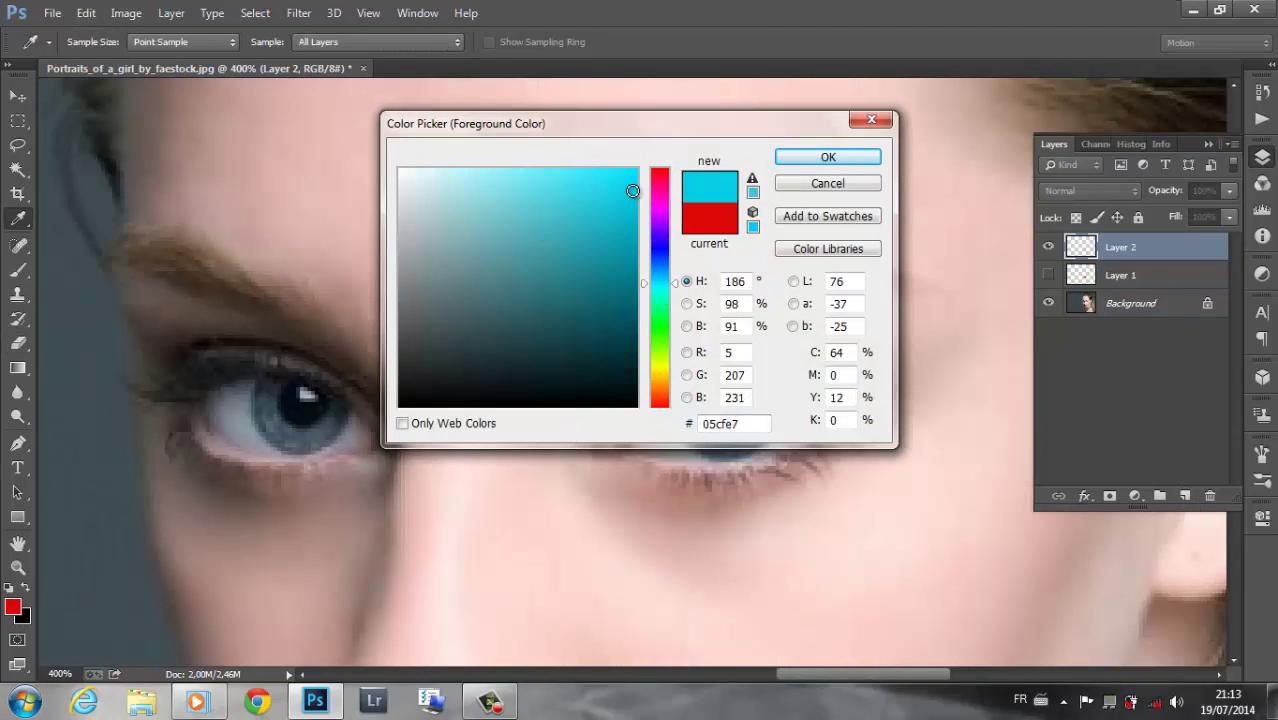
left_click(828, 157)
key("e")
scroll(790, 420, "up", 3)
scroll(662, 457, "up", 2)
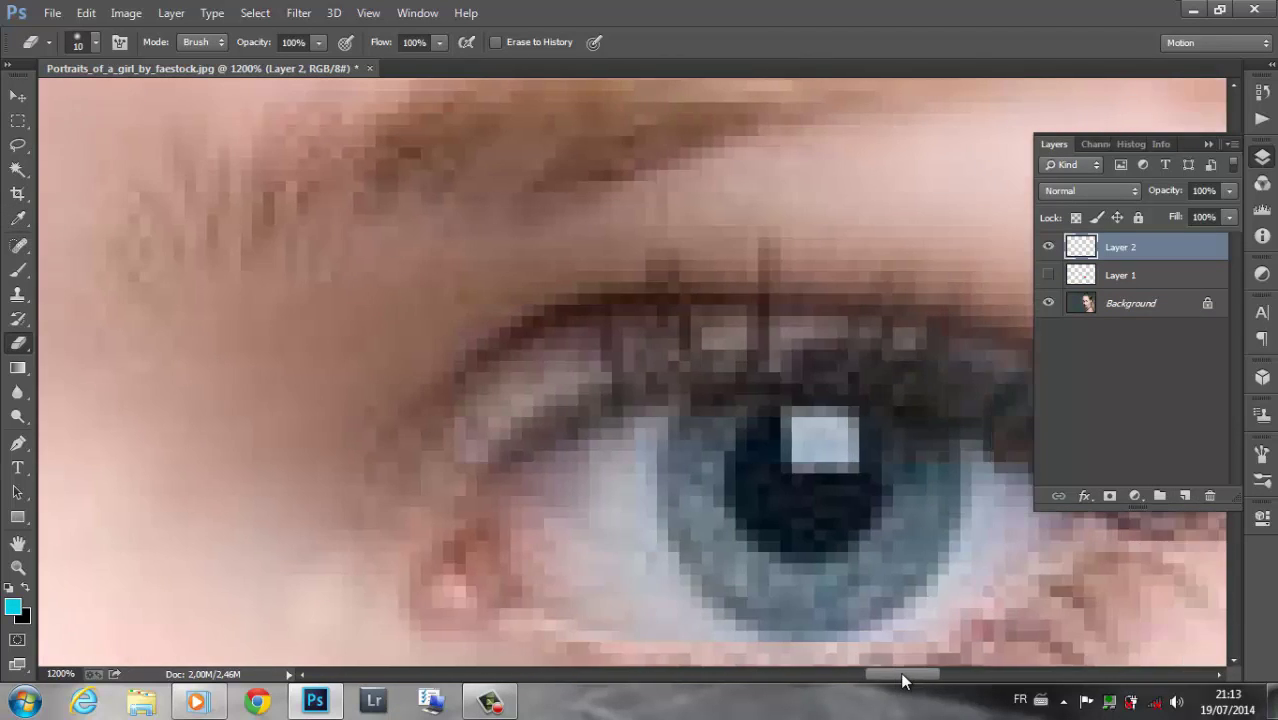
scroll(722, 457, "down", 2)
Paint cyan over both irises with a 6 px brush.
left_click(95, 42)
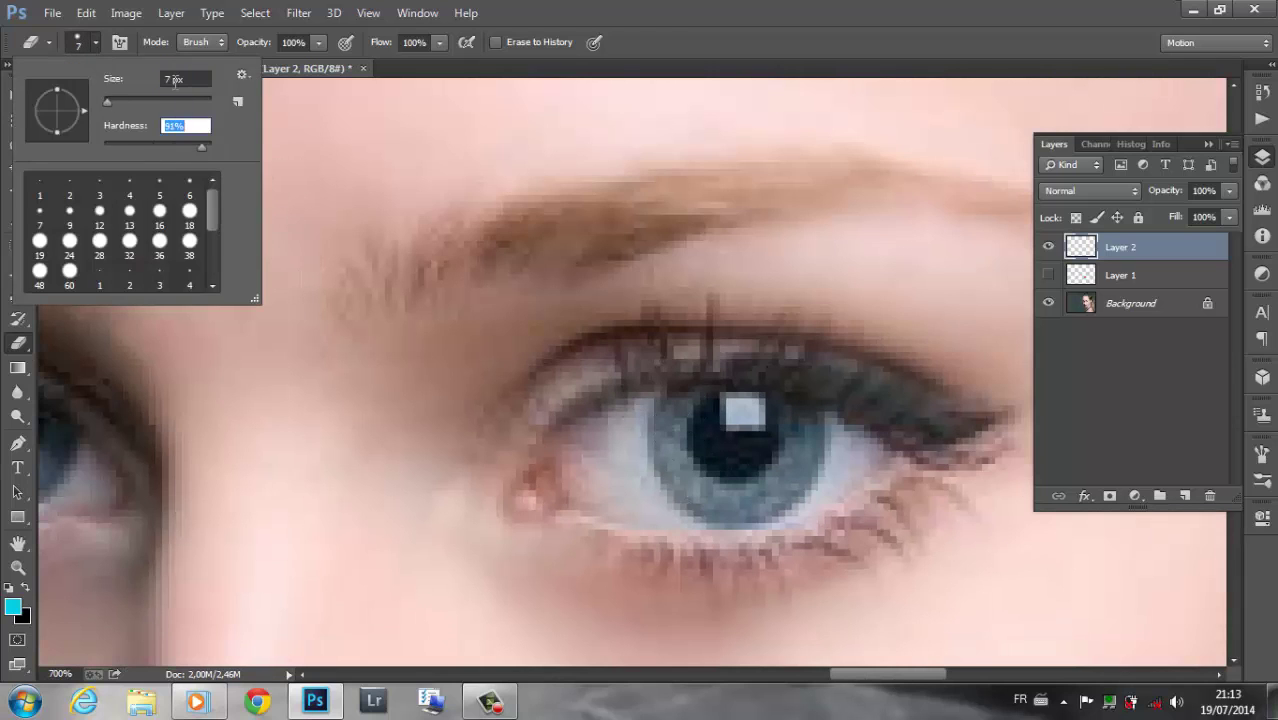
double_click(175, 79)
type("6")
key("Return")
left_click(20, 270)
left_click(95, 42)
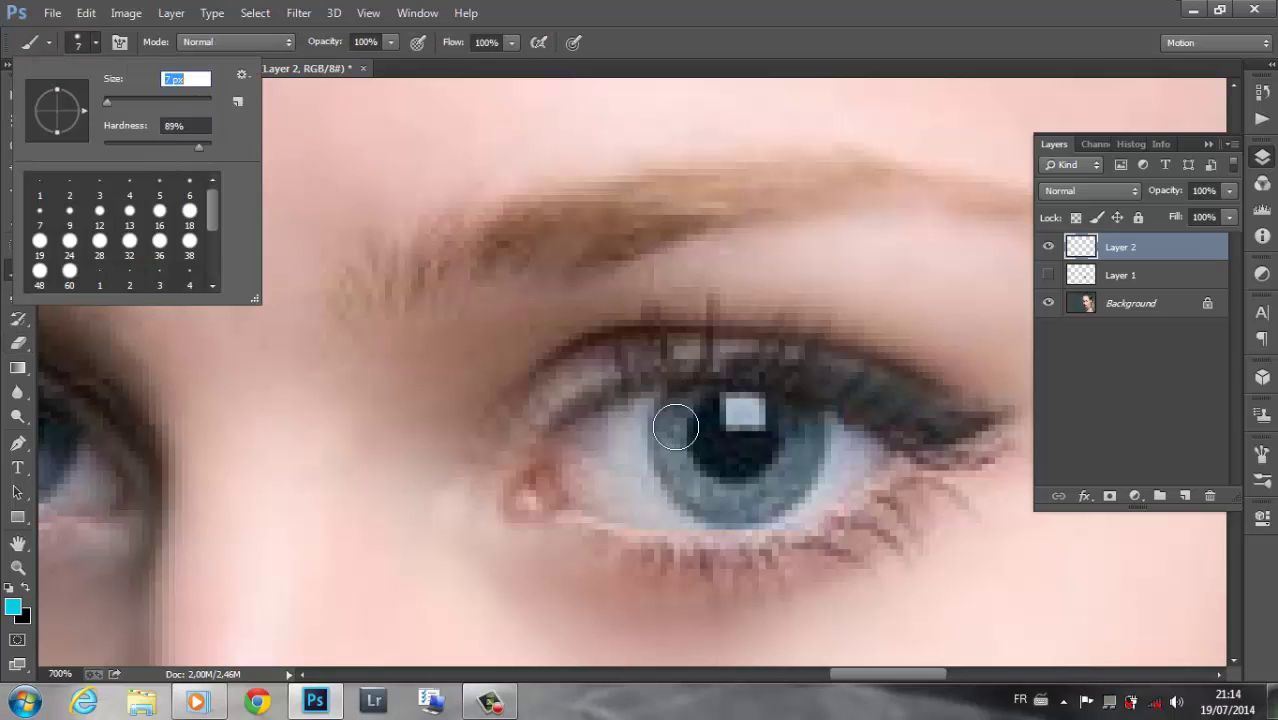
left_click_drag(676, 428, 790, 410)
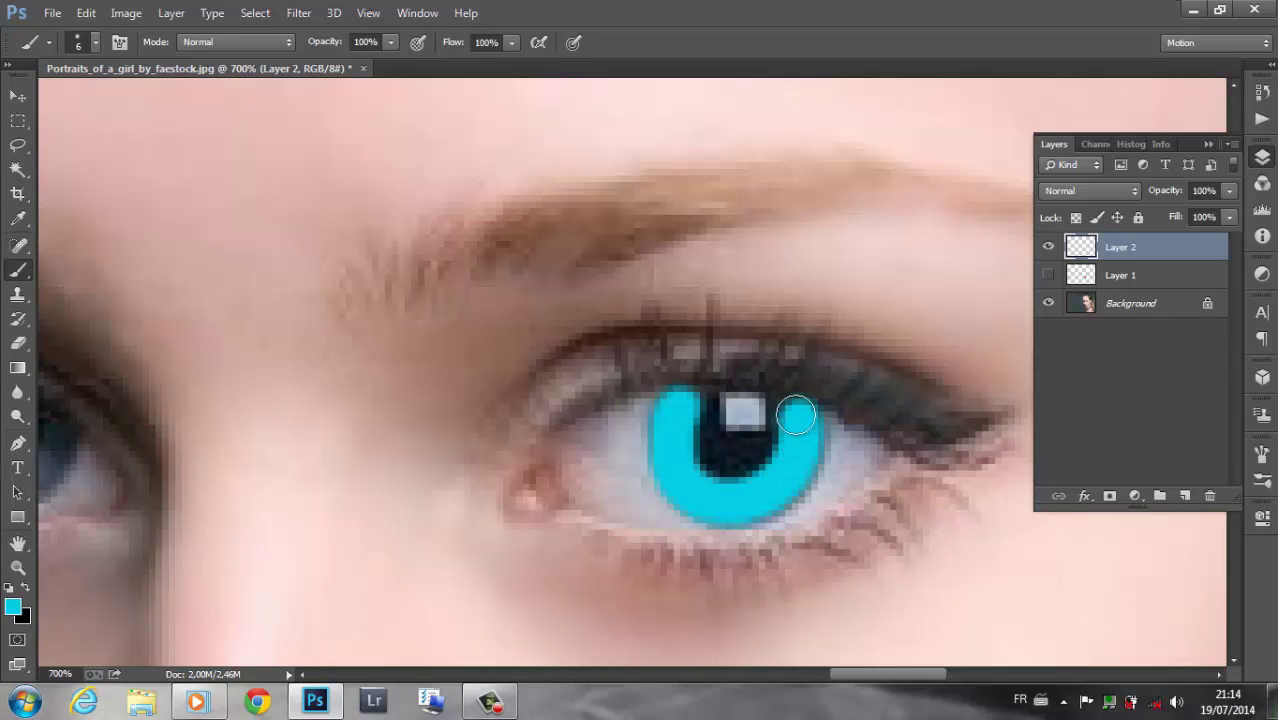
scroll(597, 524, "left", 5)
mouse_move(597, 524)
left_mouse_down()
mouse_move(575, 440)
mouse_move(448, 419)
mouse_move(452, 395)
left_mouse_up()
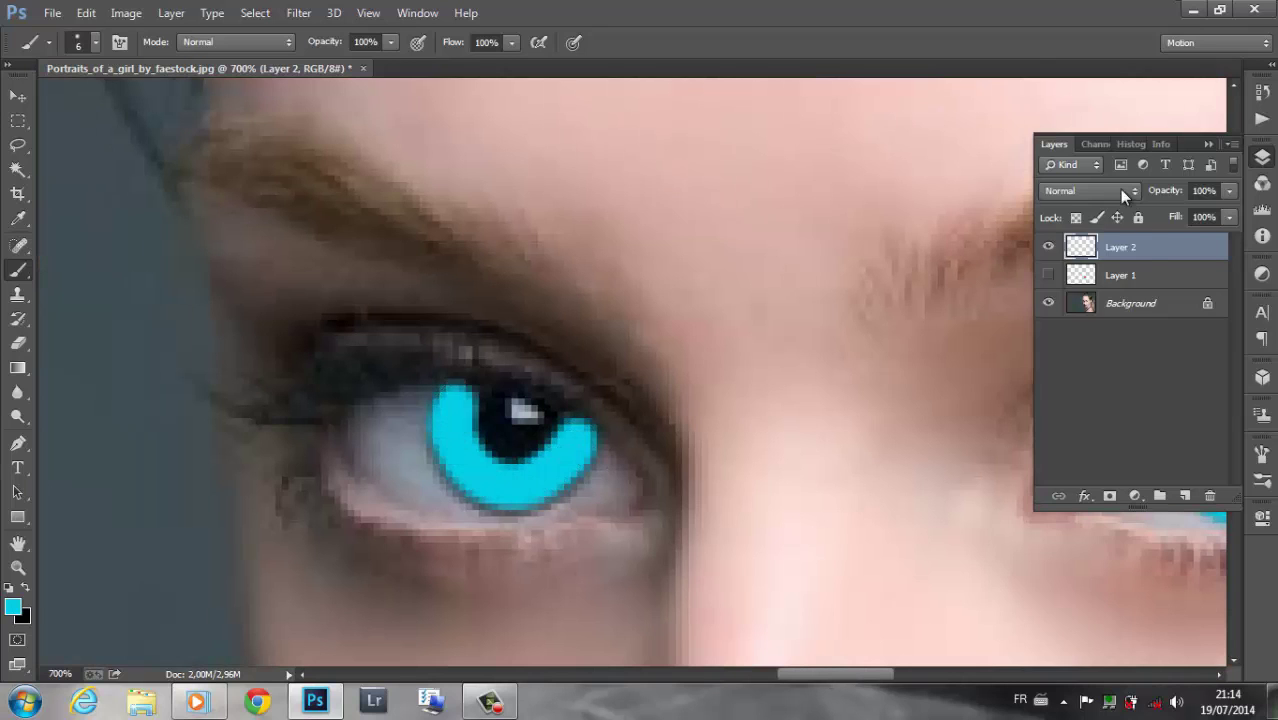
Set Layer 2's blend mode to Linear Burn after trying Multiply.
left_click(1090, 190)
left_click(1068, 272)
scroll(954, 666, "down", 4)
scroll(875, 668, "down", 2)
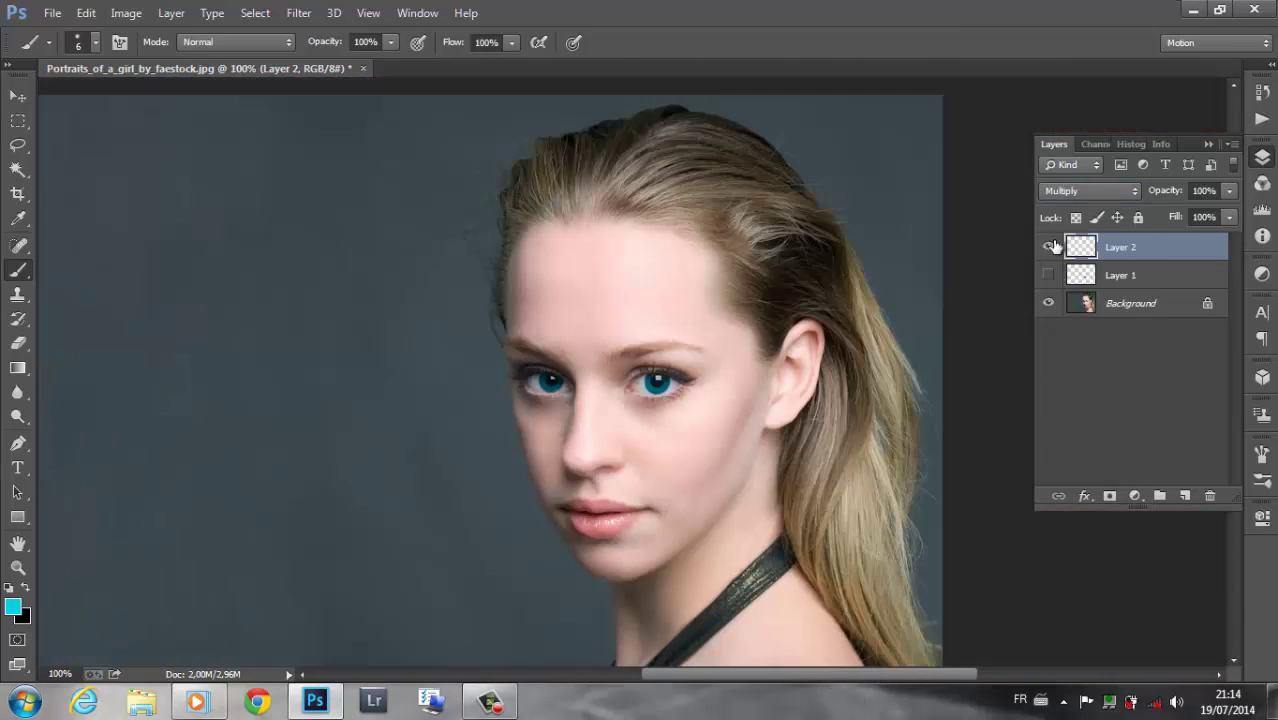
left_click(1100, 191)
left_click(1082, 268)
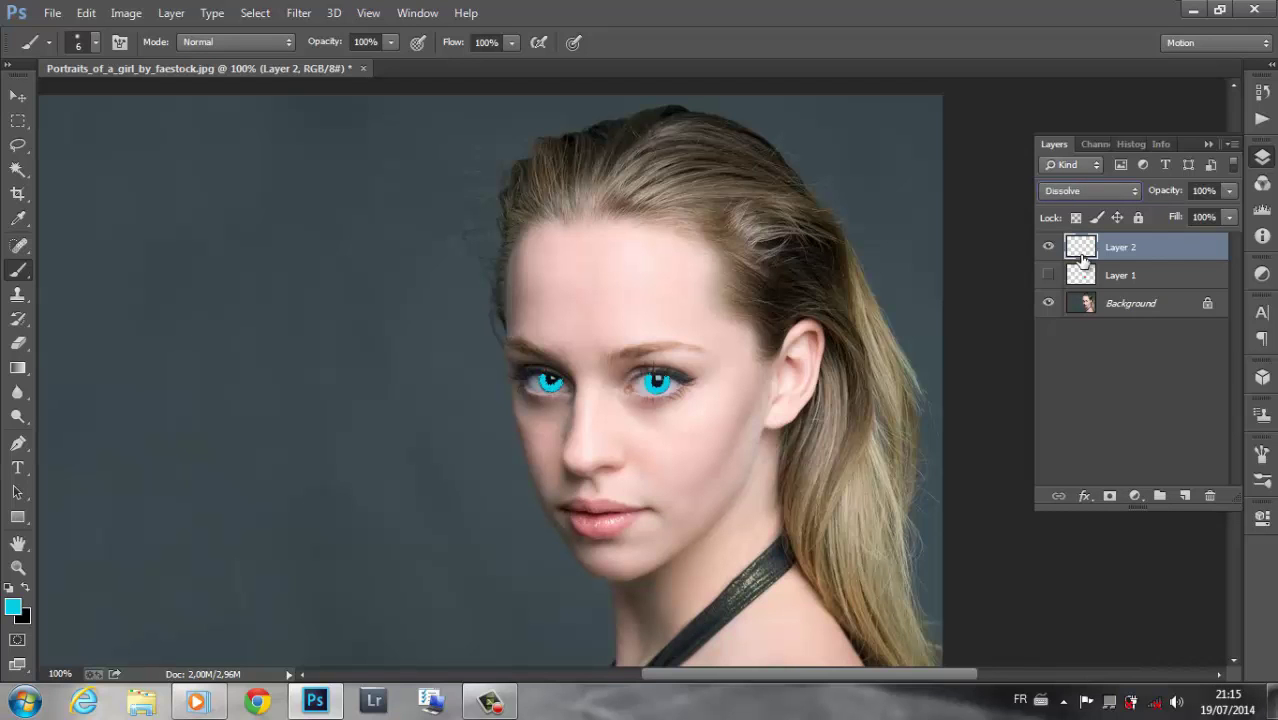
left_click(1084, 192)
left_click(1085, 275)
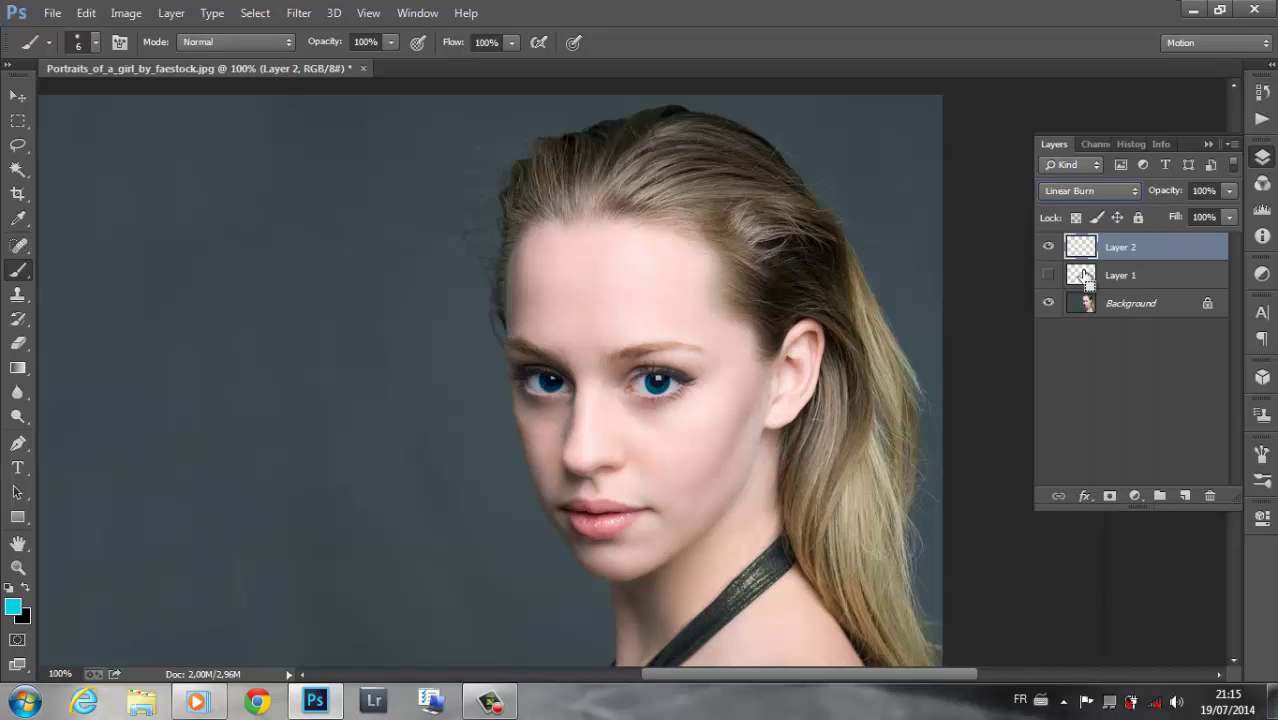
Shift the iris colour toward teal with Hue/Saturation (Ctrl+U).
scroll(372, 437, "up", 2)
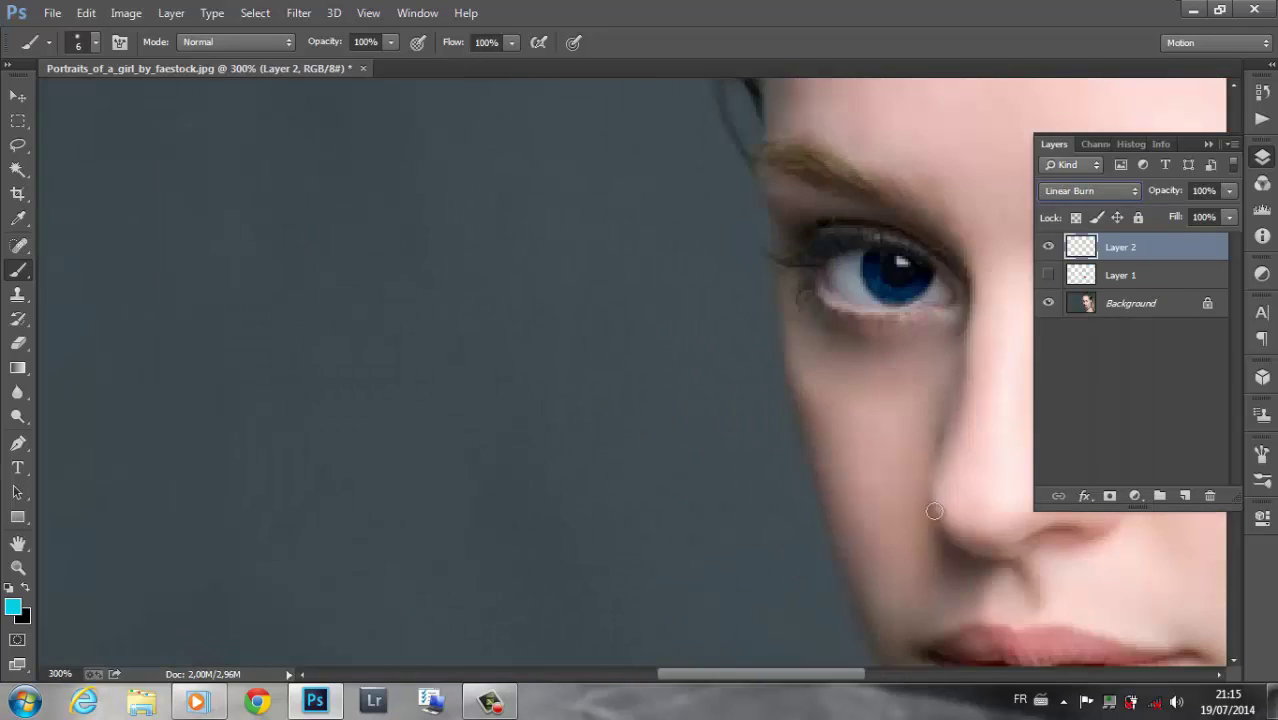
left_click_drag(761, 676, 849, 676)
key("ctrl+u")
left_click_drag(676, 128, 1198, 327)
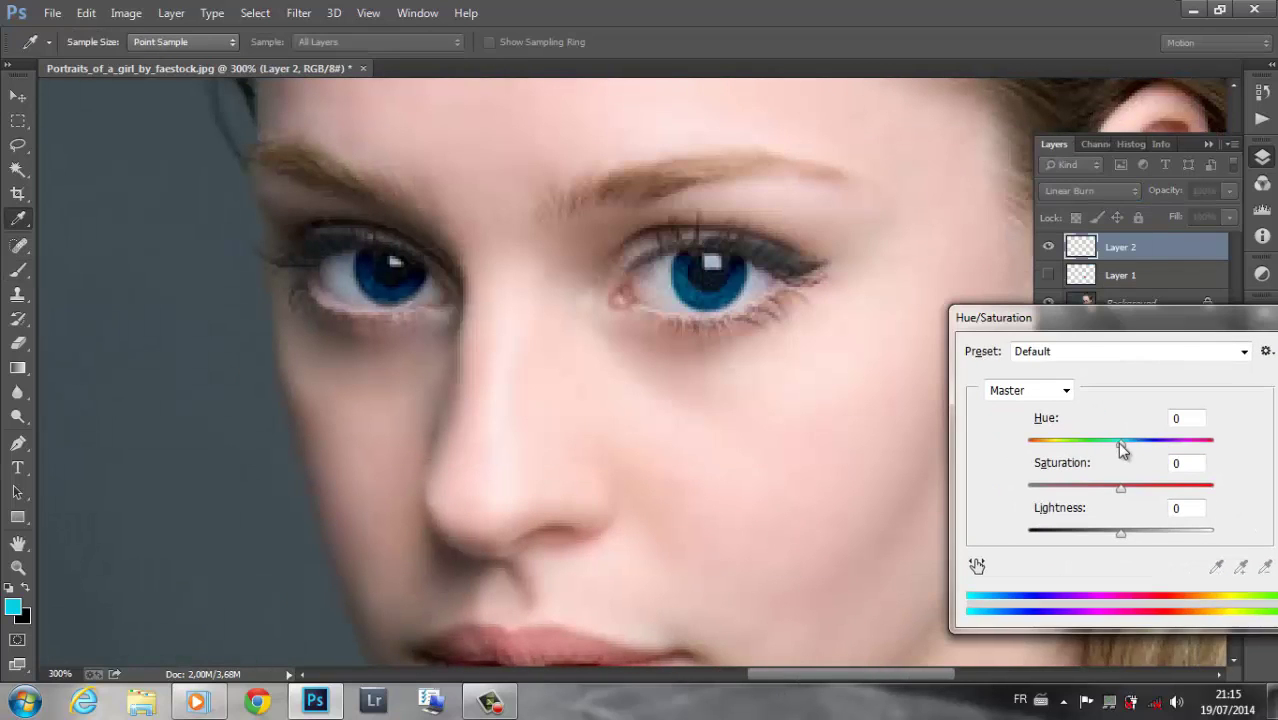
mouse_move(1121, 443)
left_mouse_down()
mouse_move(1167, 451)
mouse_move(1018, 457)
mouse_move(1110, 462)
left_mouse_up()
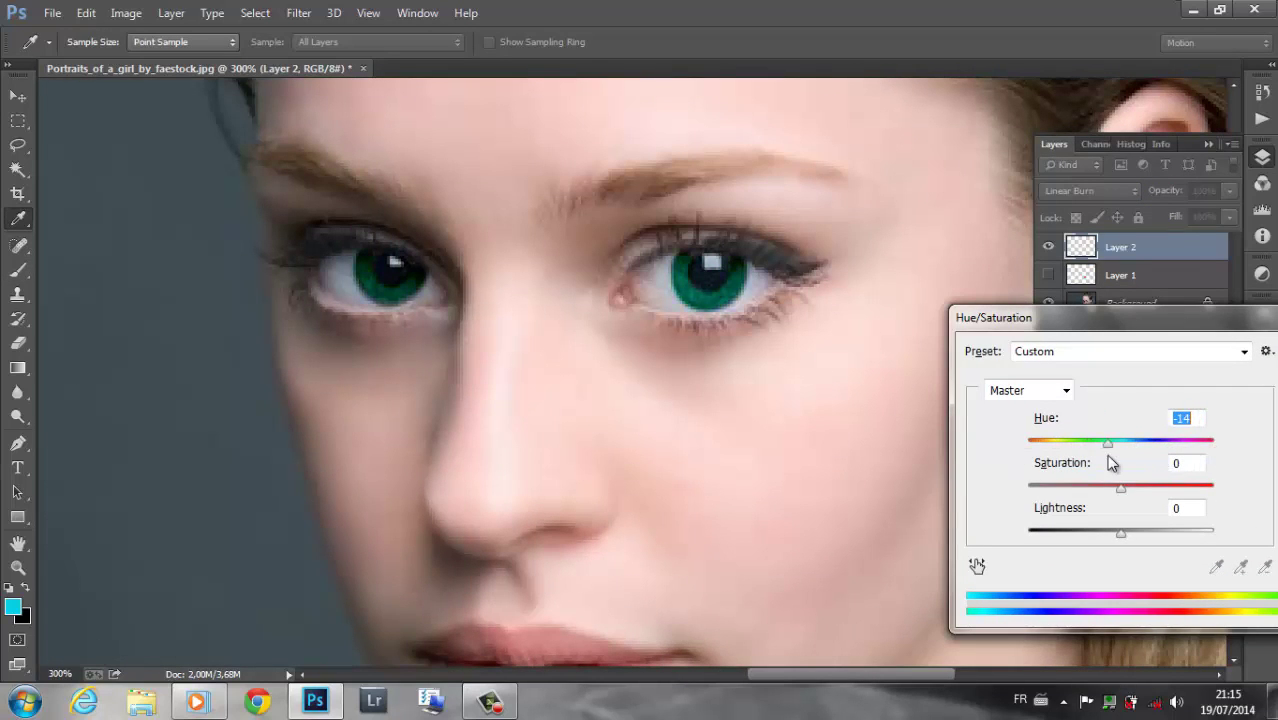
mouse_move(1062, 318)
left_mouse_down()
mouse_move(786, 279)
mouse_move(998, 292)
left_mouse_up()
key("Return")
Set Layer 2 to Multiply and hide both colour layers to compare with the original.
key("b")
left_click(1090, 190)
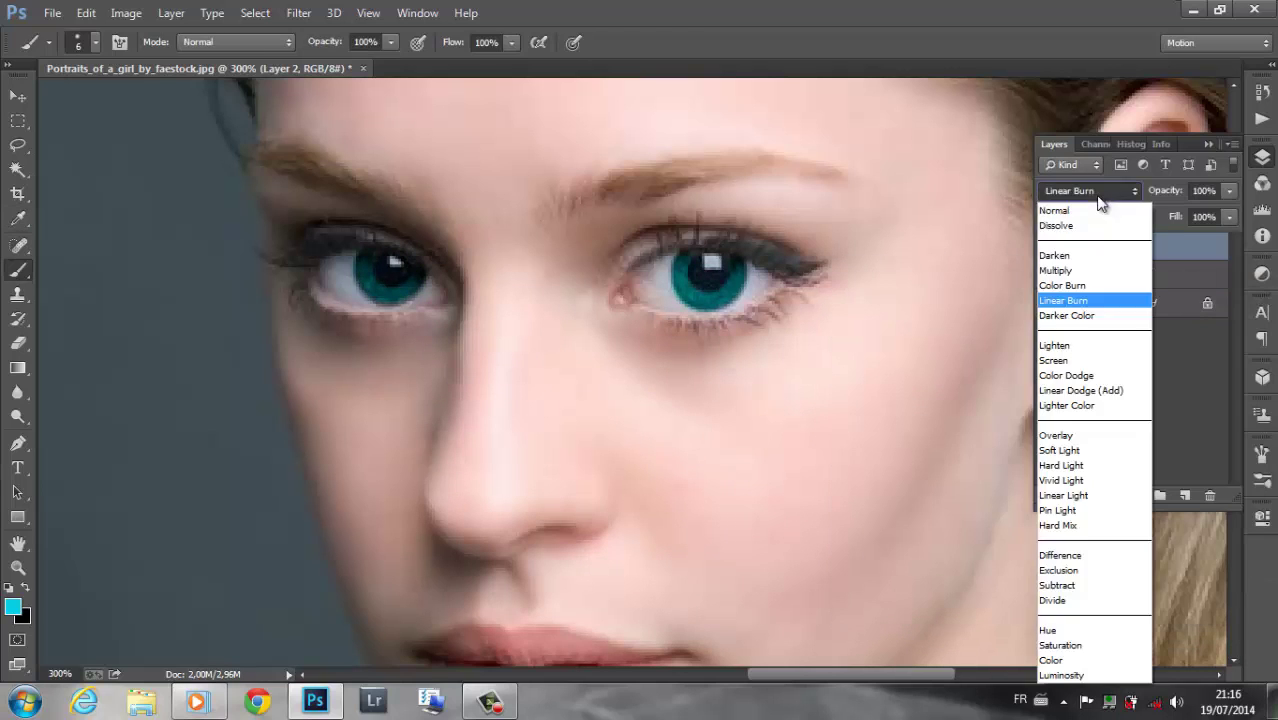
left_click(1088, 314)
key("Up")
key("Up")
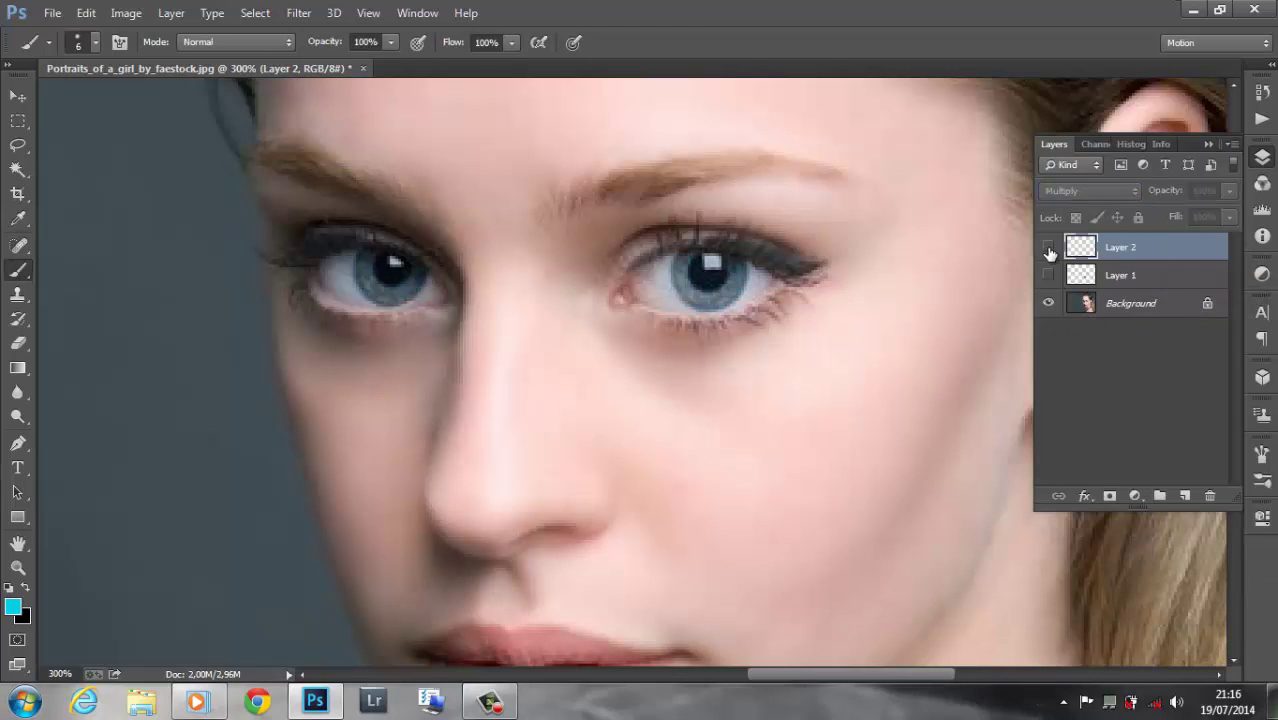
left_click(1207, 145)
left_click(1207, 145)
Make Background the active layer and Quick Select the forehead, face, left cheek and neck.
key("ctrl+1")
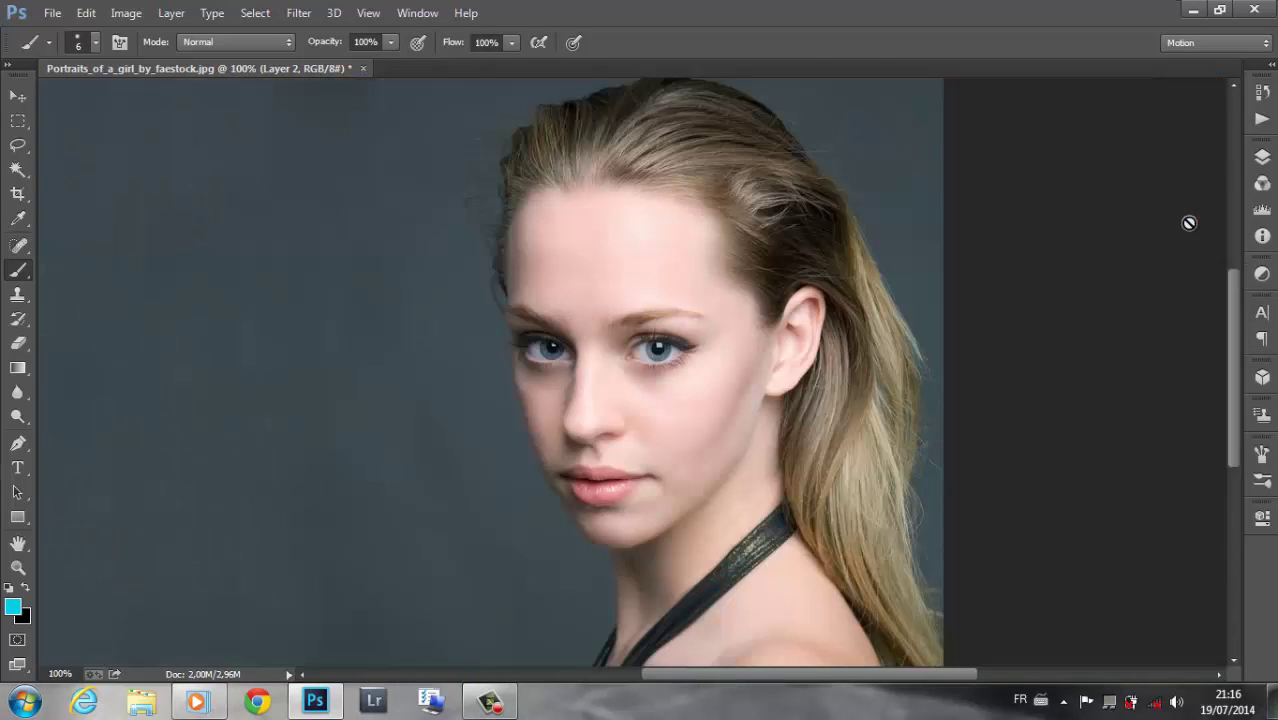
left_click_drag(20, 172, 70, 169)
left_click_drag(561, 262, 716, 593)
left_click(1262, 157)
left_click(1130, 303)
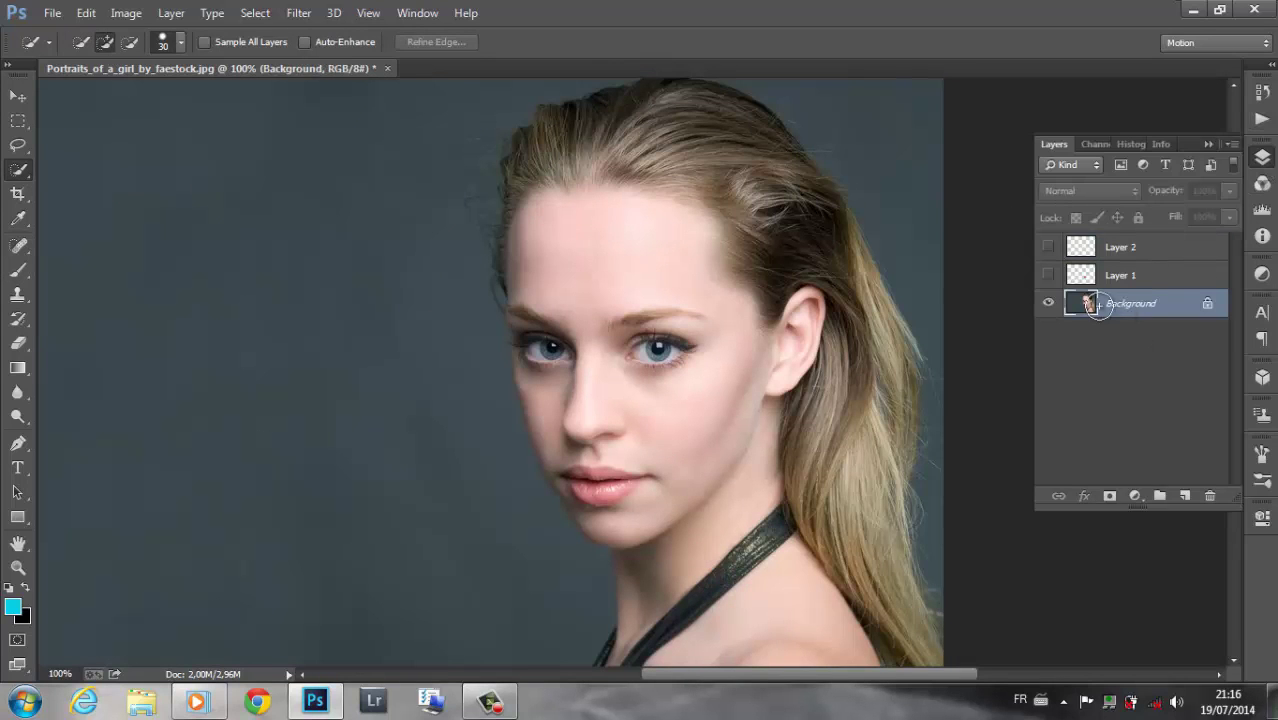
left_click_drag(608, 238, 655, 222)
left_click_drag(570, 225, 765, 599)
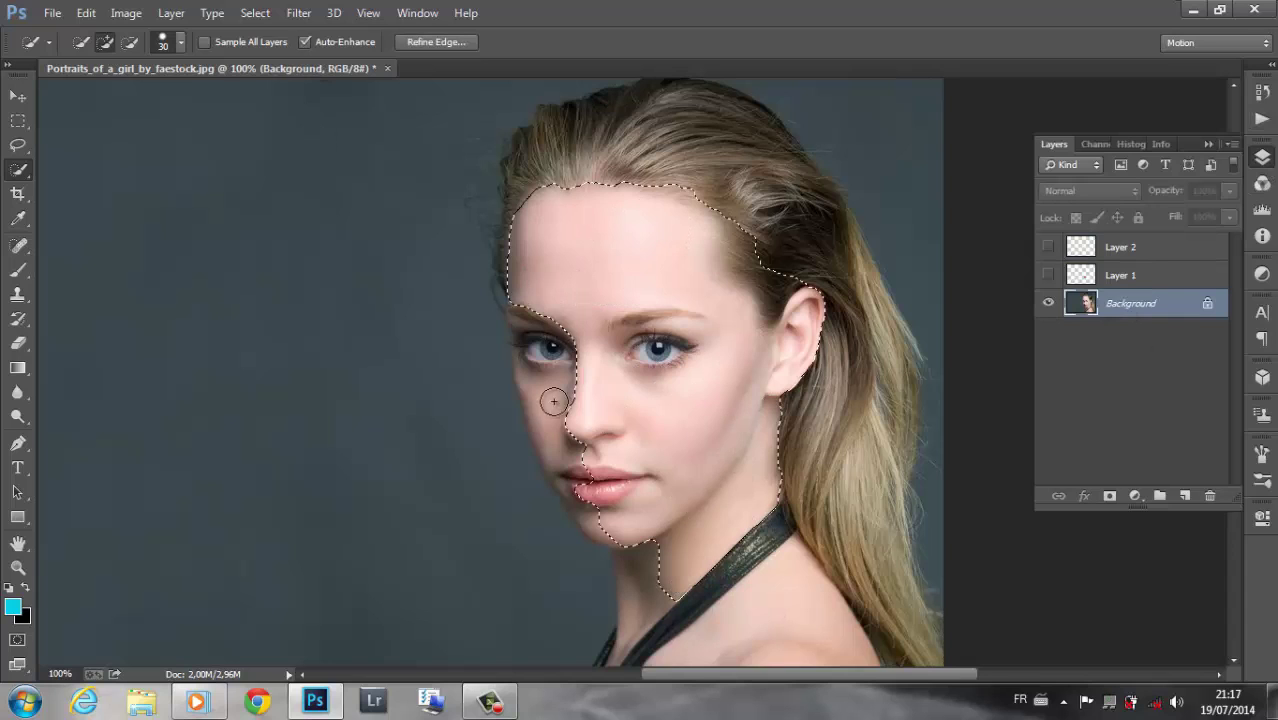
left_click_drag(553, 401, 537, 347)
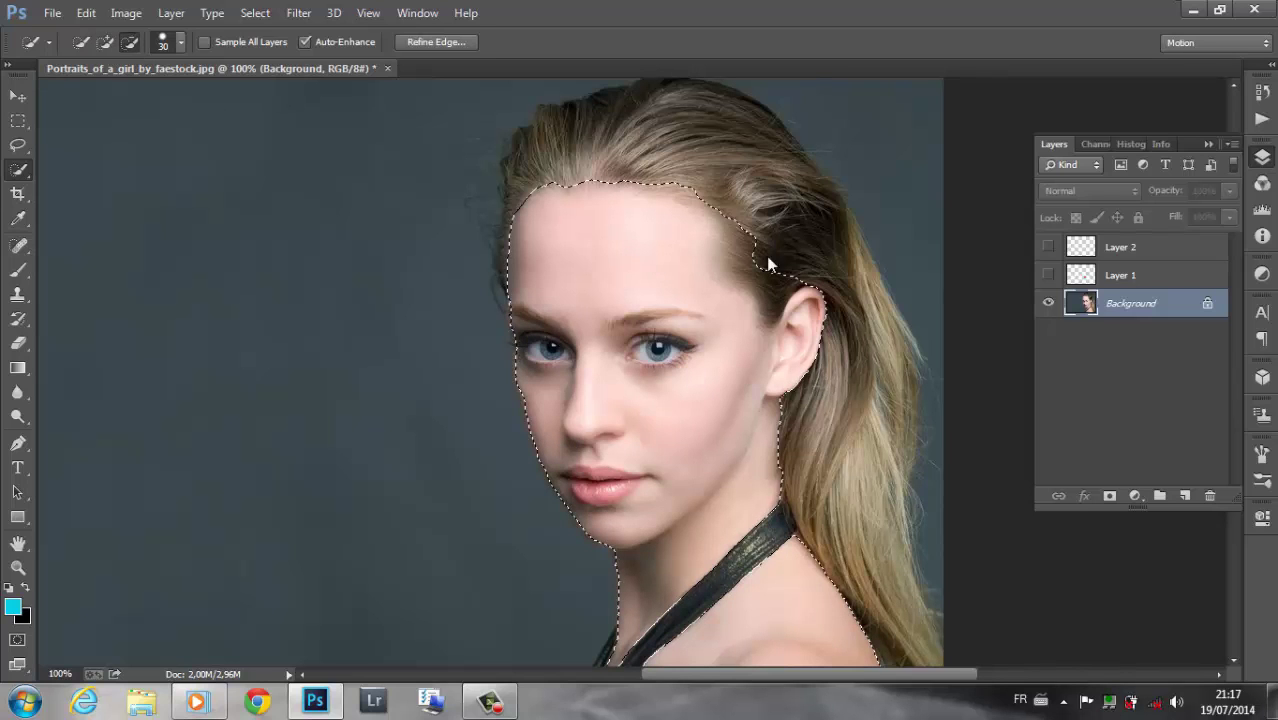
Set the Quick Selection brush to 20 px and check the skin selection edges zoomed in.
left_click(180, 42)
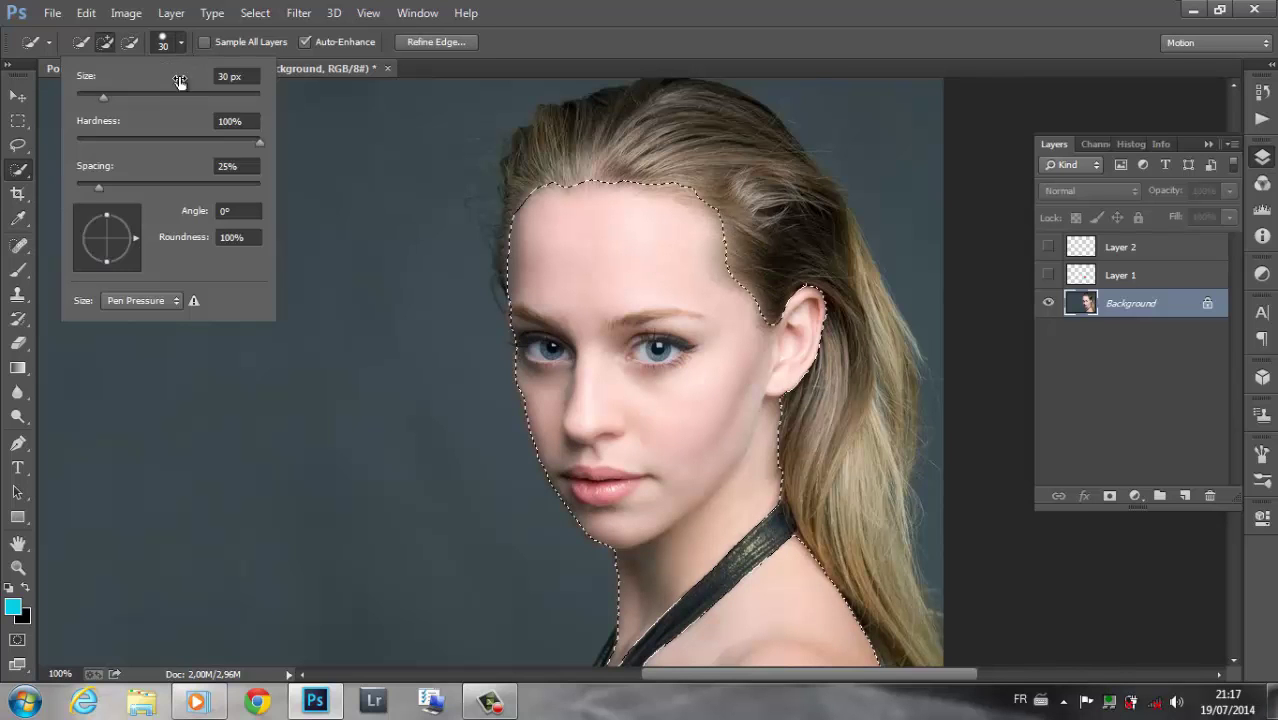
type("20")
key("Return")
key("ctrl+plus")
key("ctrl+plus")
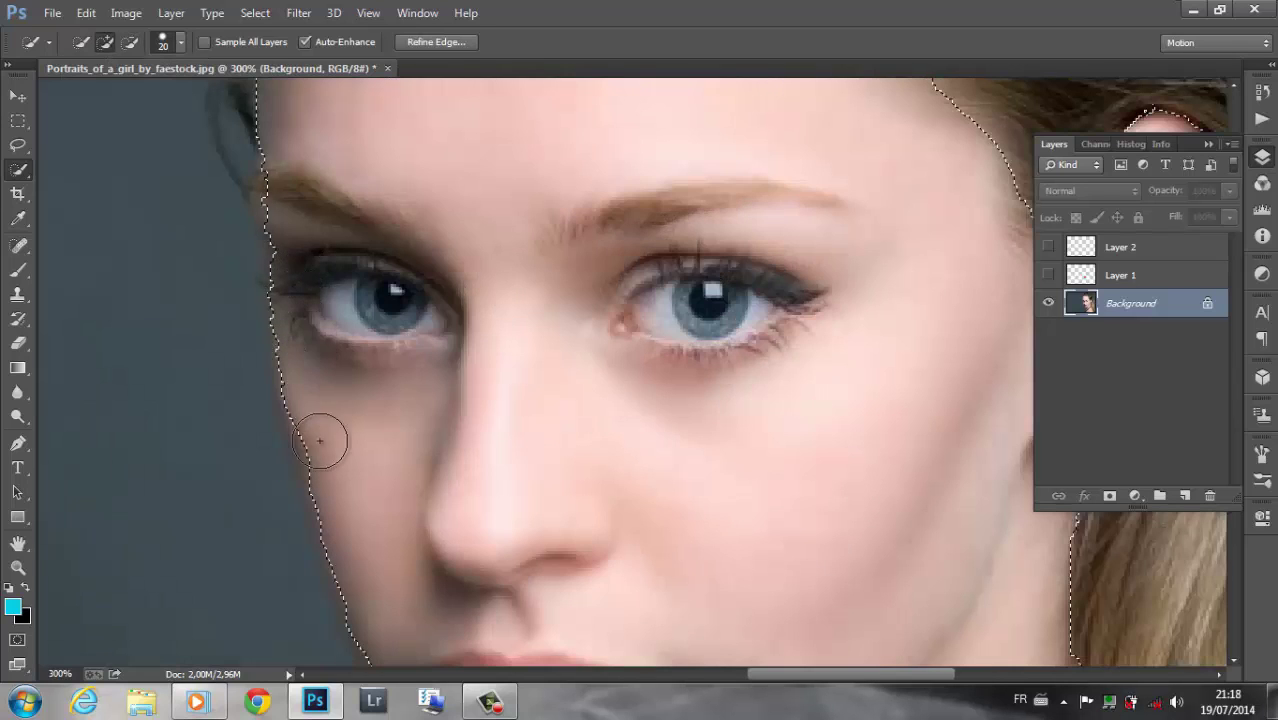
scroll(397, 426, "down", 3)
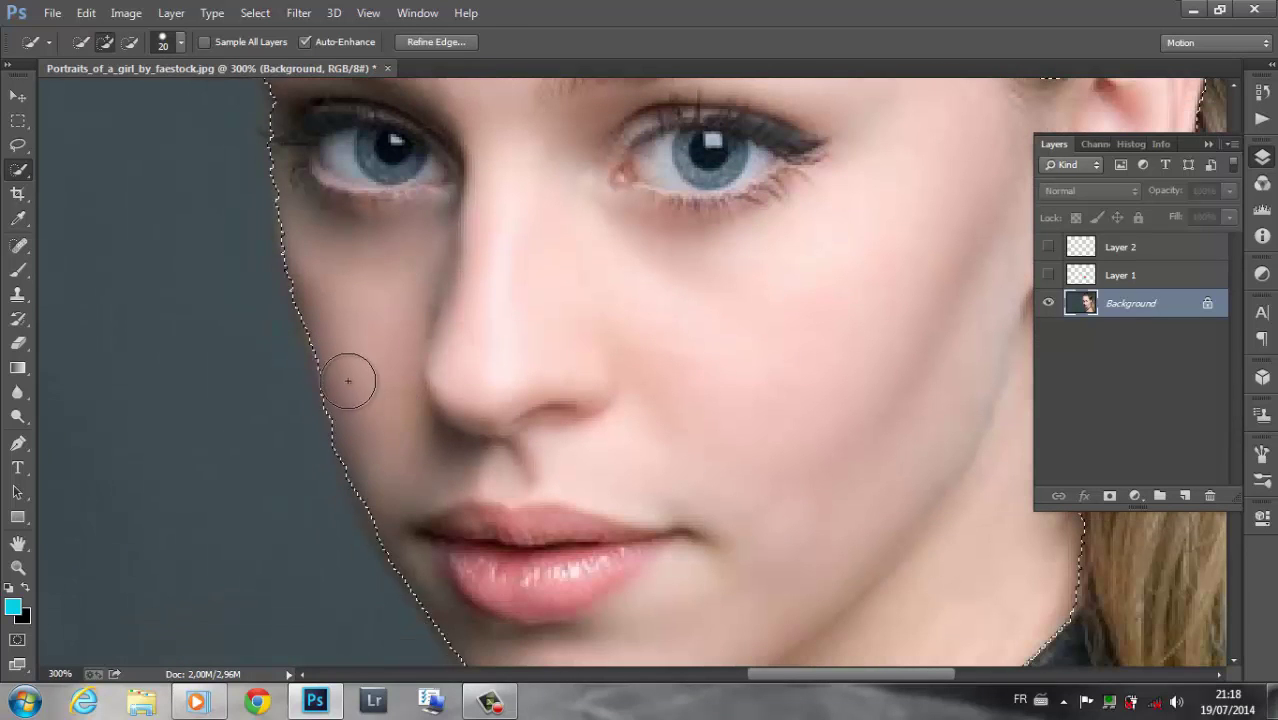
scroll(380, 420, "down", 4)
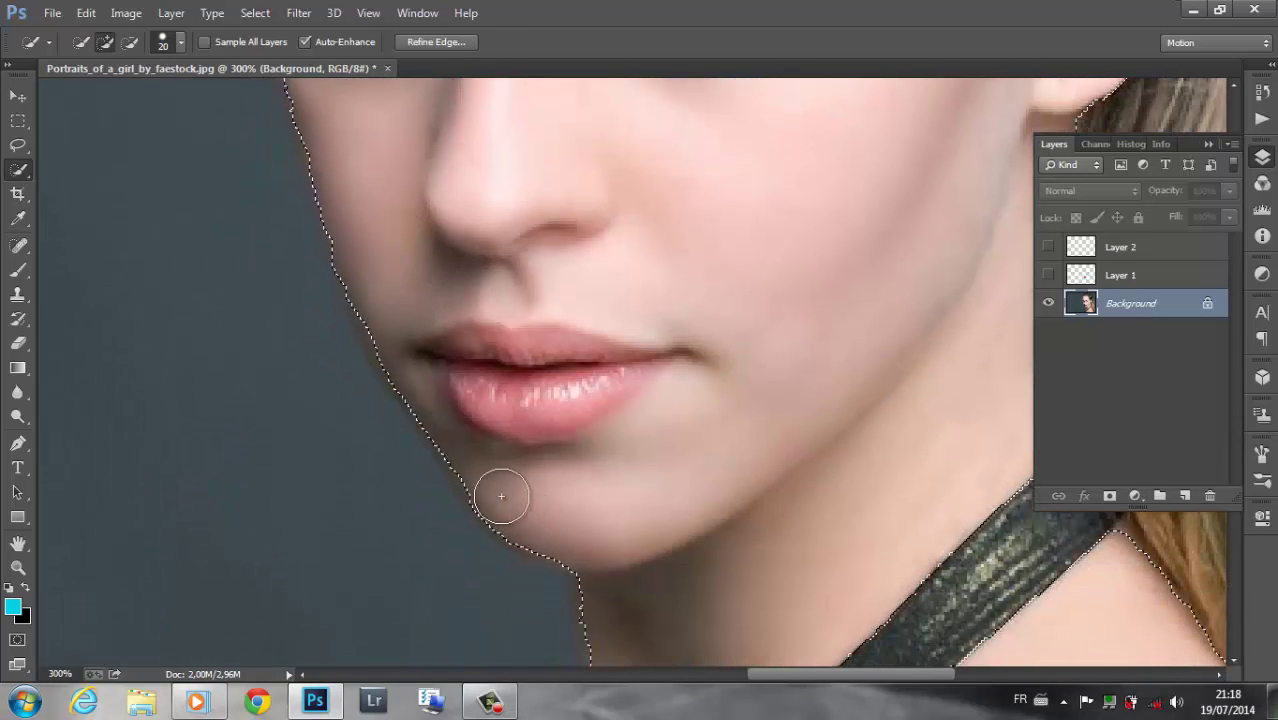
scroll(427, 357, "up", 15)
scroll(287, 364, "down", 3)
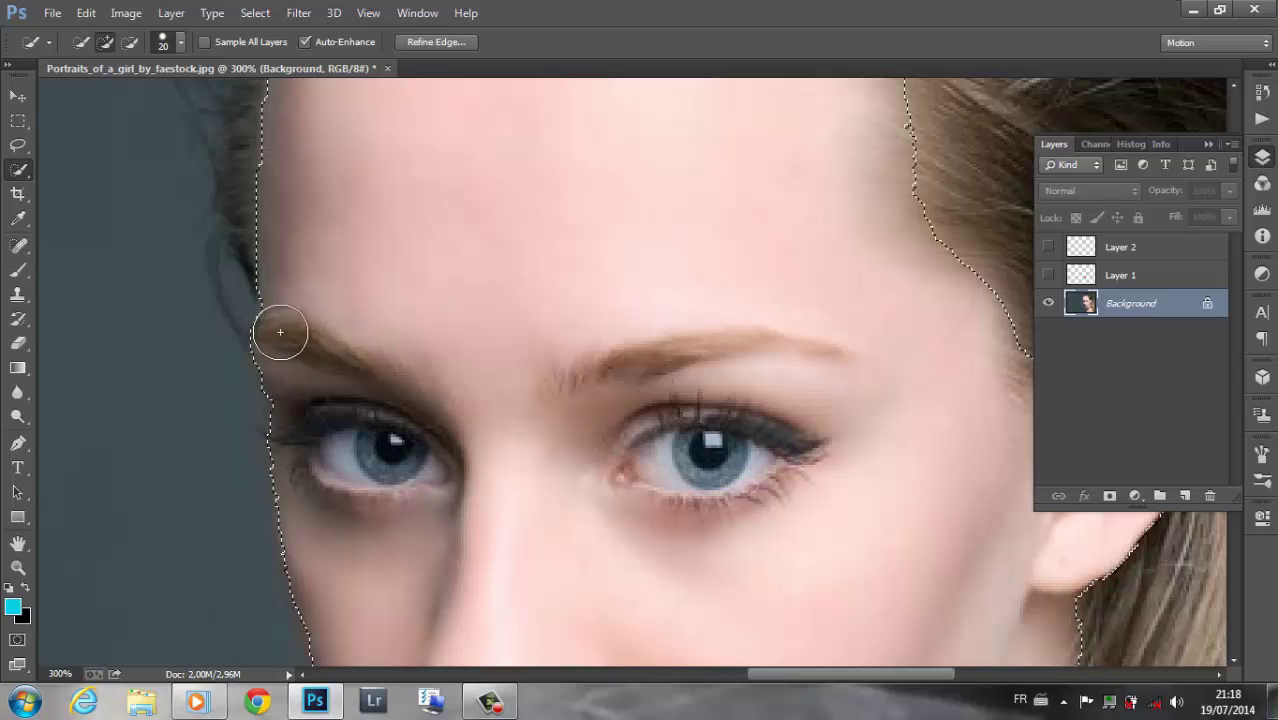
scroll(413, 300, "down", 10)
scroll(413, 300, "up", 15)
scroll(562, 371, "up", 3)
key("ctrl+minus")
key("ctrl+minus")
key("ctrl+minus")
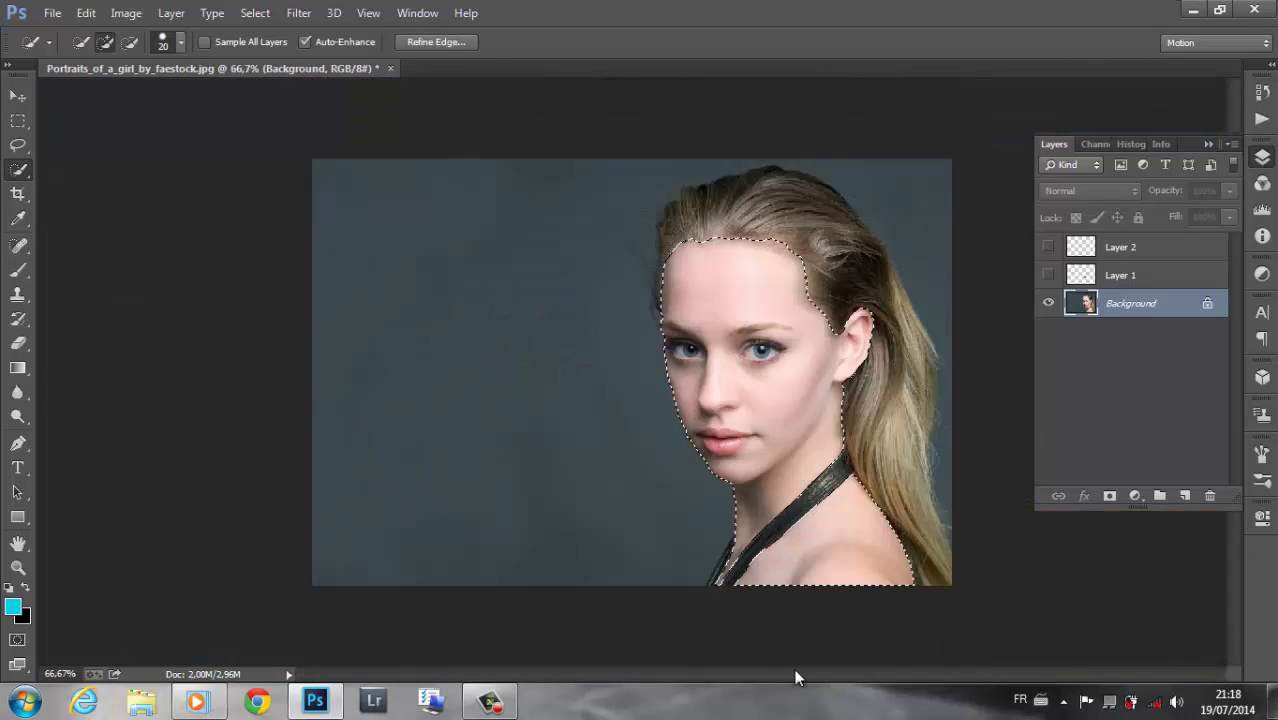
Save the skin selection and create a new empty Layer 3.
left_click(255, 13)
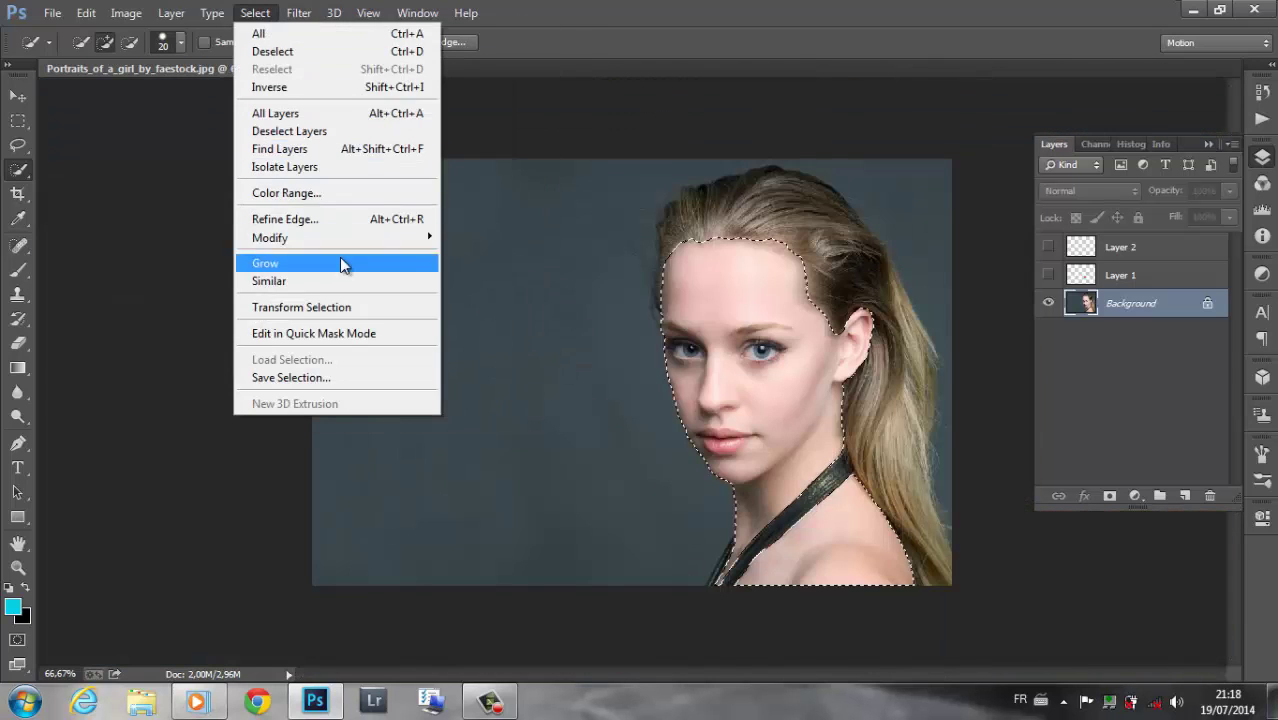
left_click(290, 378)
left_click(812, 191)
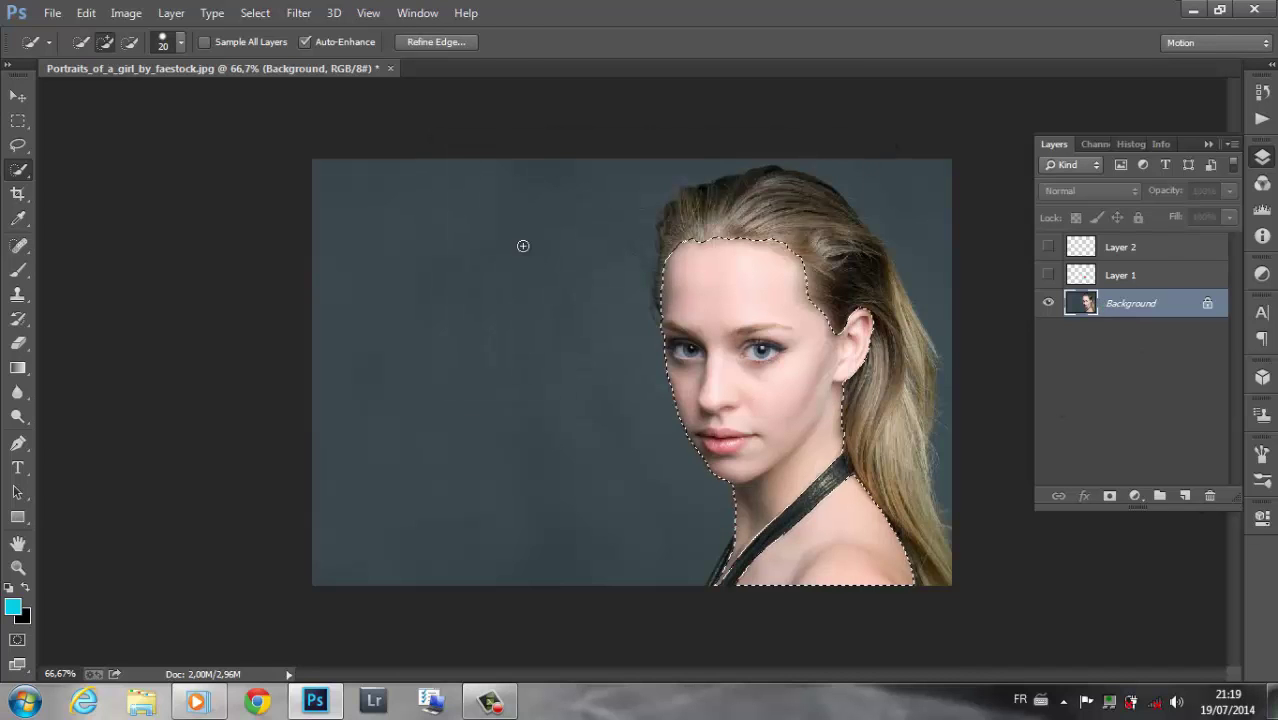
key("ctrl+shift+alt+n")
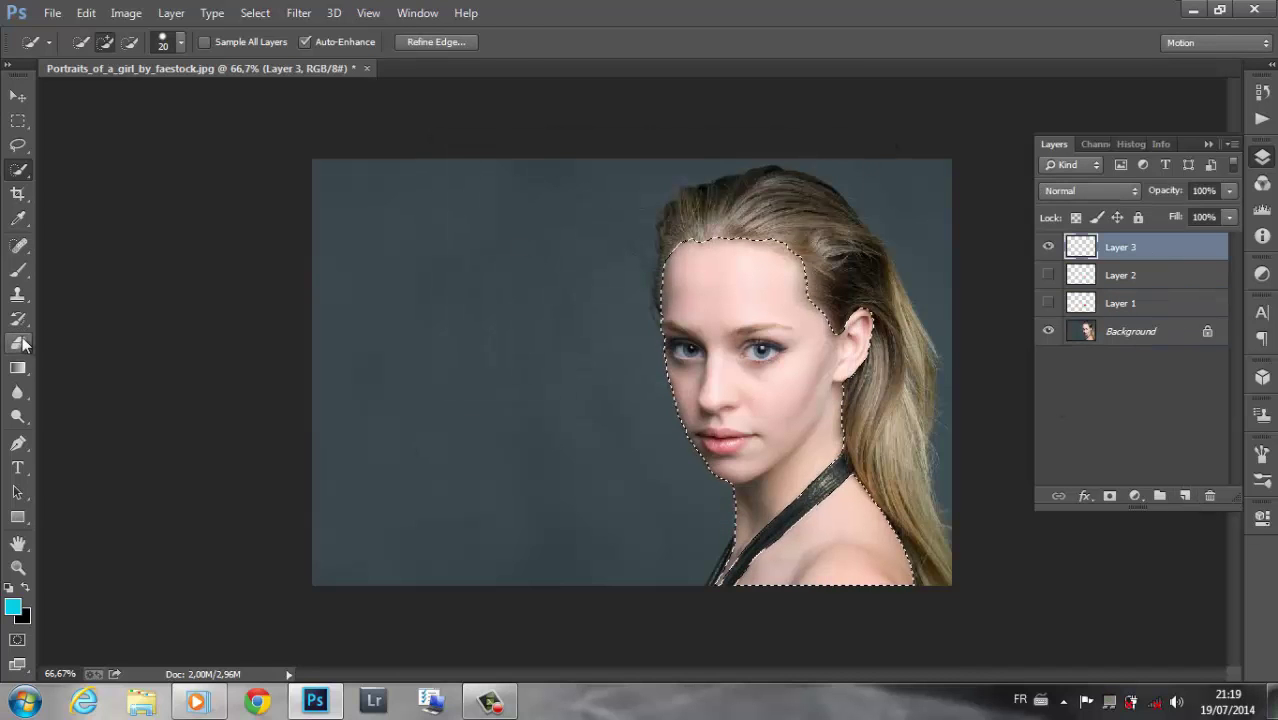
Fill the skin selection with a brown foreground colour using the Paint Bucket.
right_click(18, 343)
left_click(110, 385)
left_click(13, 606)
left_click_drag(678, 280, 678, 388)
left_click(590, 300)
key("Return")
left_click(728, 288)
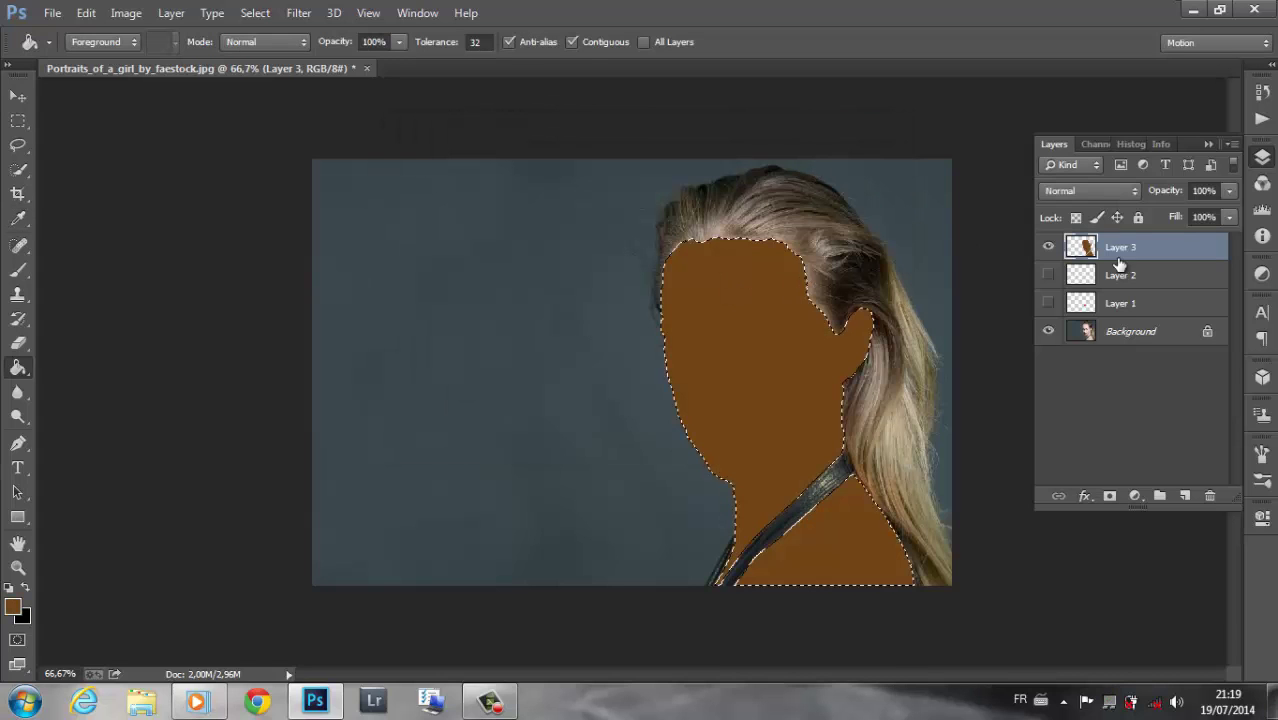
Darken the brown fill with Hue/Saturation Lightness, then deselect.
key("ctrl+u")
left_click_drag(1144, 529, 1112, 533)
key("Return")
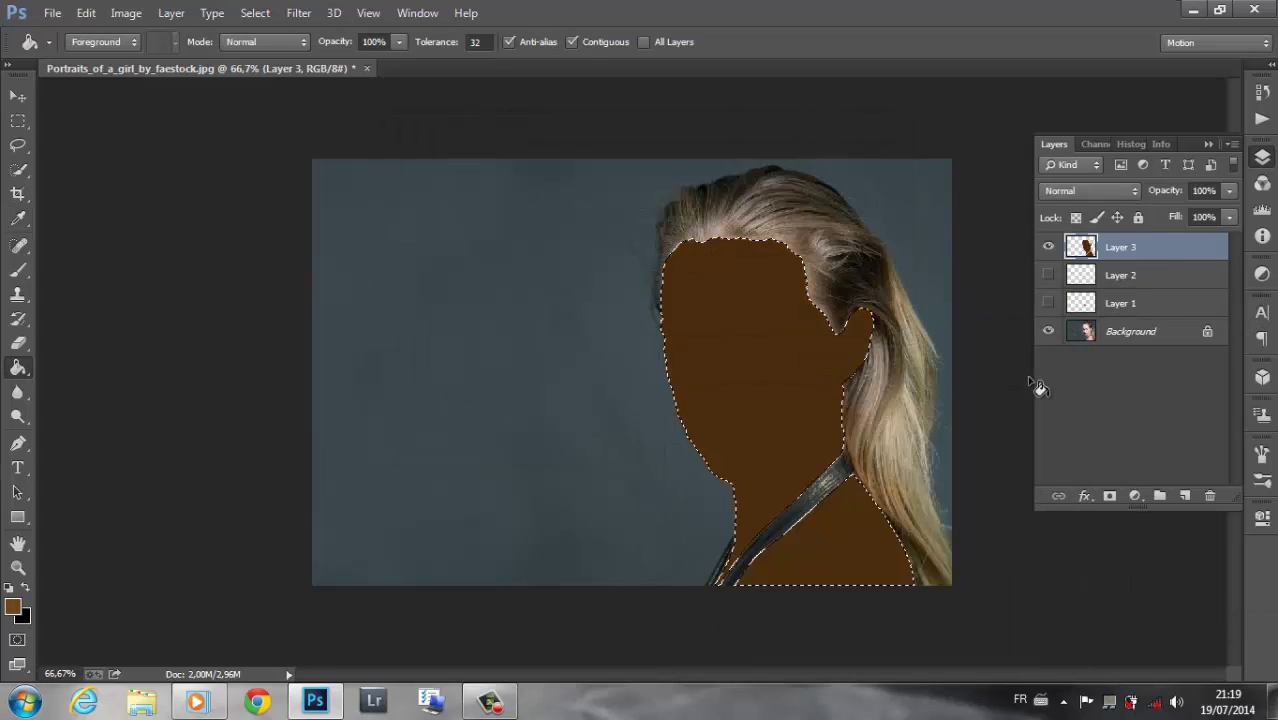
key("ctrl+d")
Try a Gaussian Blur on the brown fill, cancel it, and open Motion Blur instead.
left_click(298, 12)
left_click(622, 351)
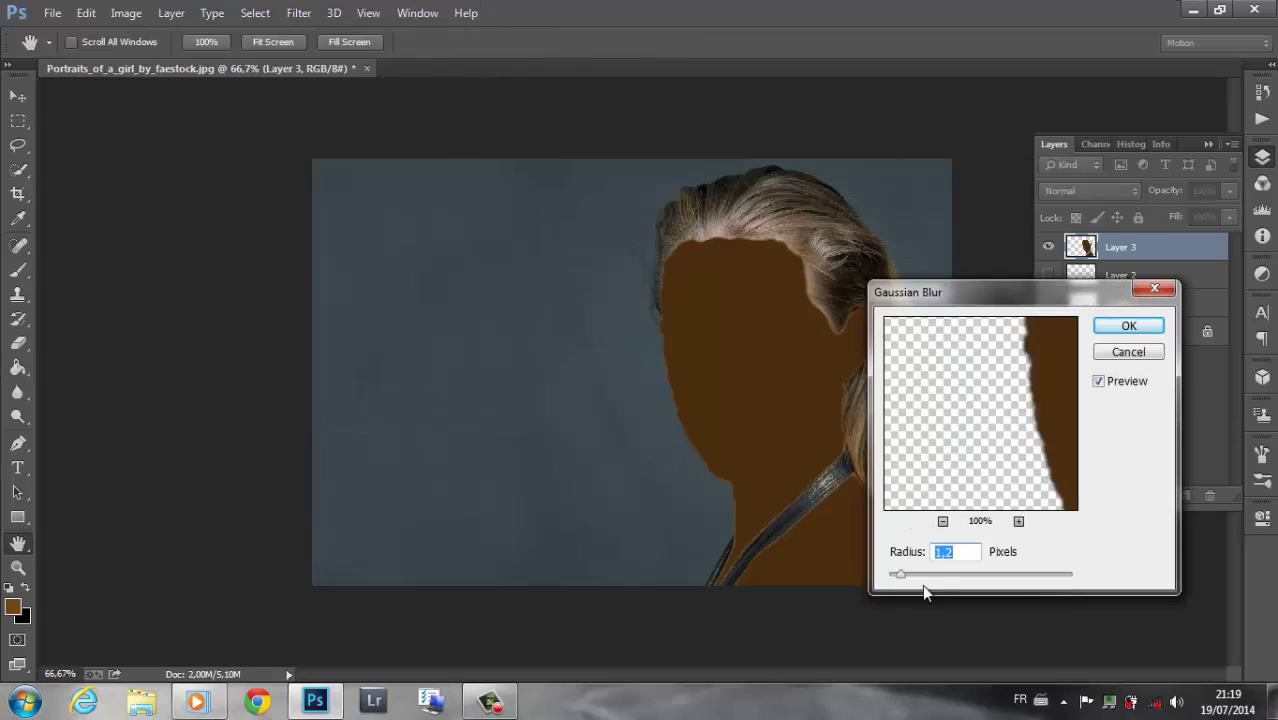
left_click_drag(930, 575, 952, 572)
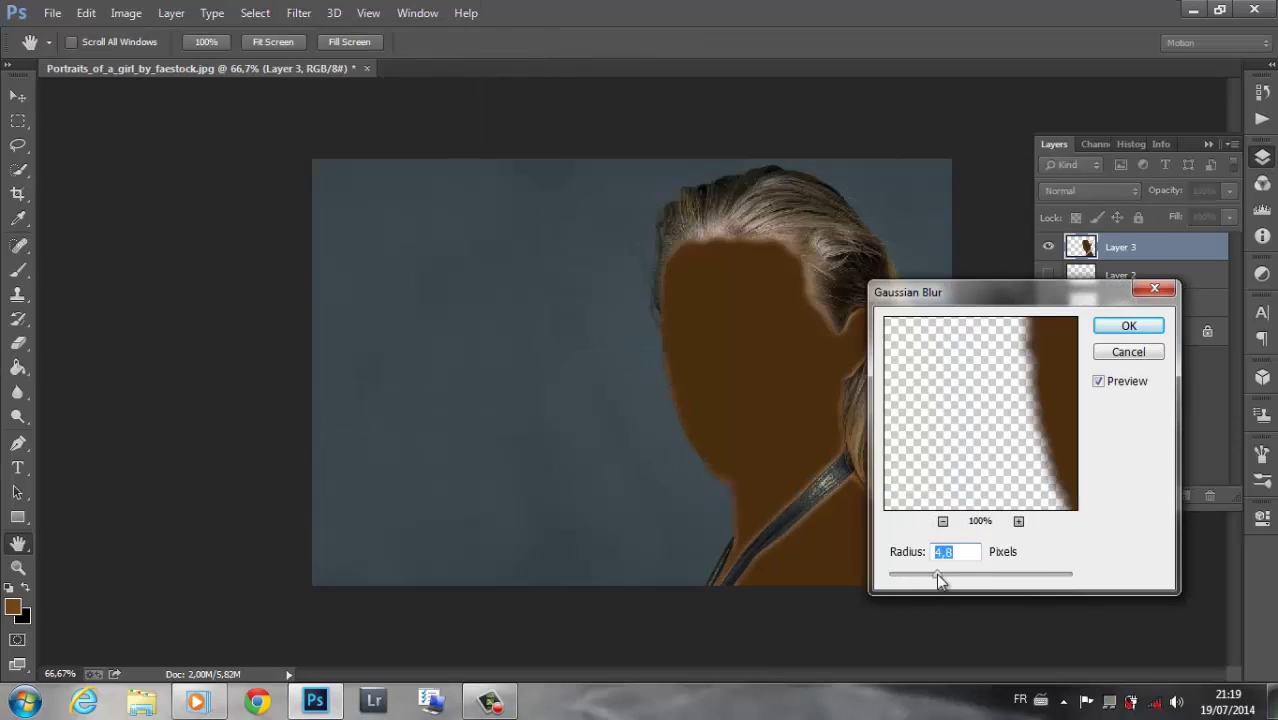
left_click(1128, 352)
left_click(298, 12)
left_click(605, 386)
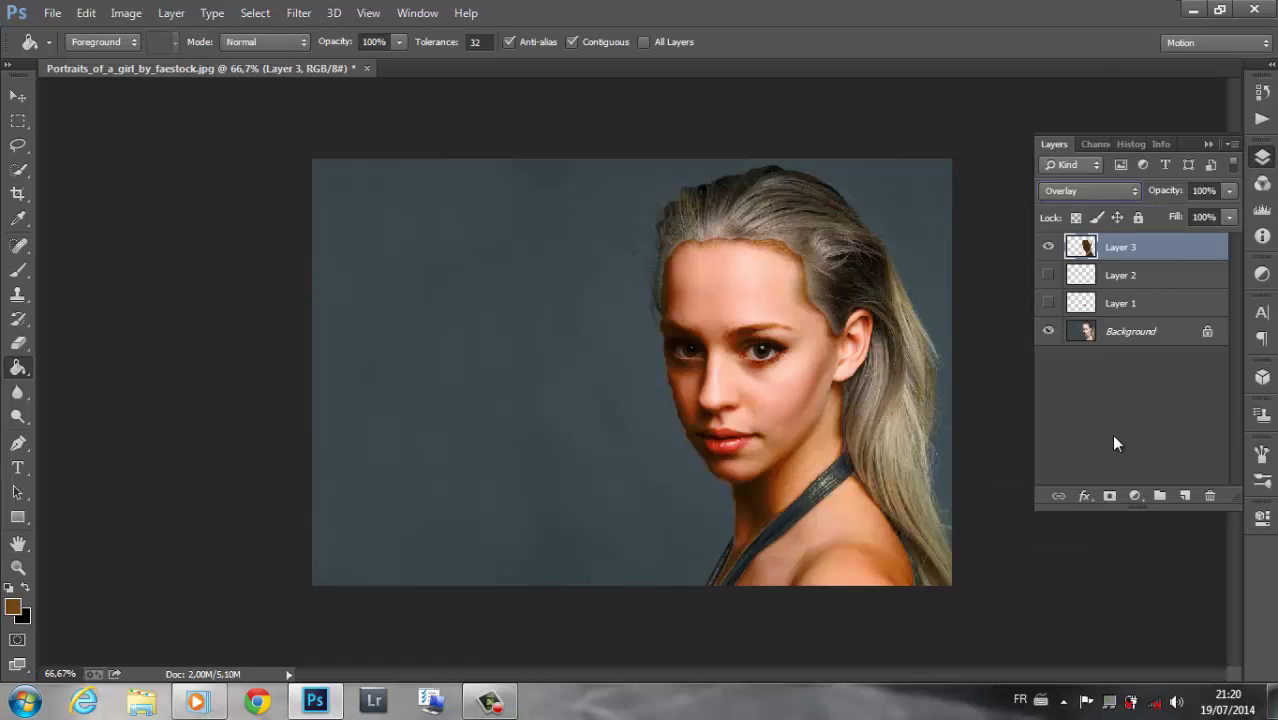
Step through Layer 3's blend modes until Subtract is set.
key("Down")
key("Down")
key("Down")
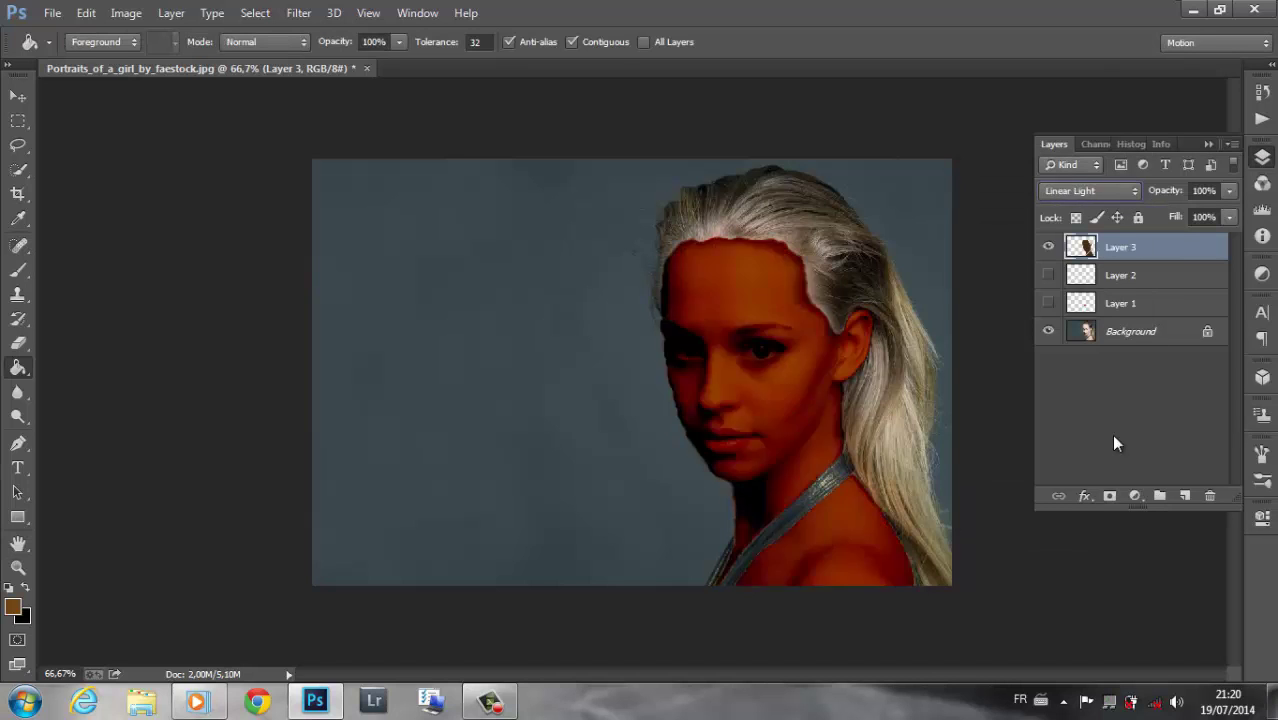
key("Down")
key("Down")
key("Down")
key("Down")
key("Down")
key("Down")
key("Down")
key("Down")
key("Down")
key("Up")
key("Up")
key("Up")
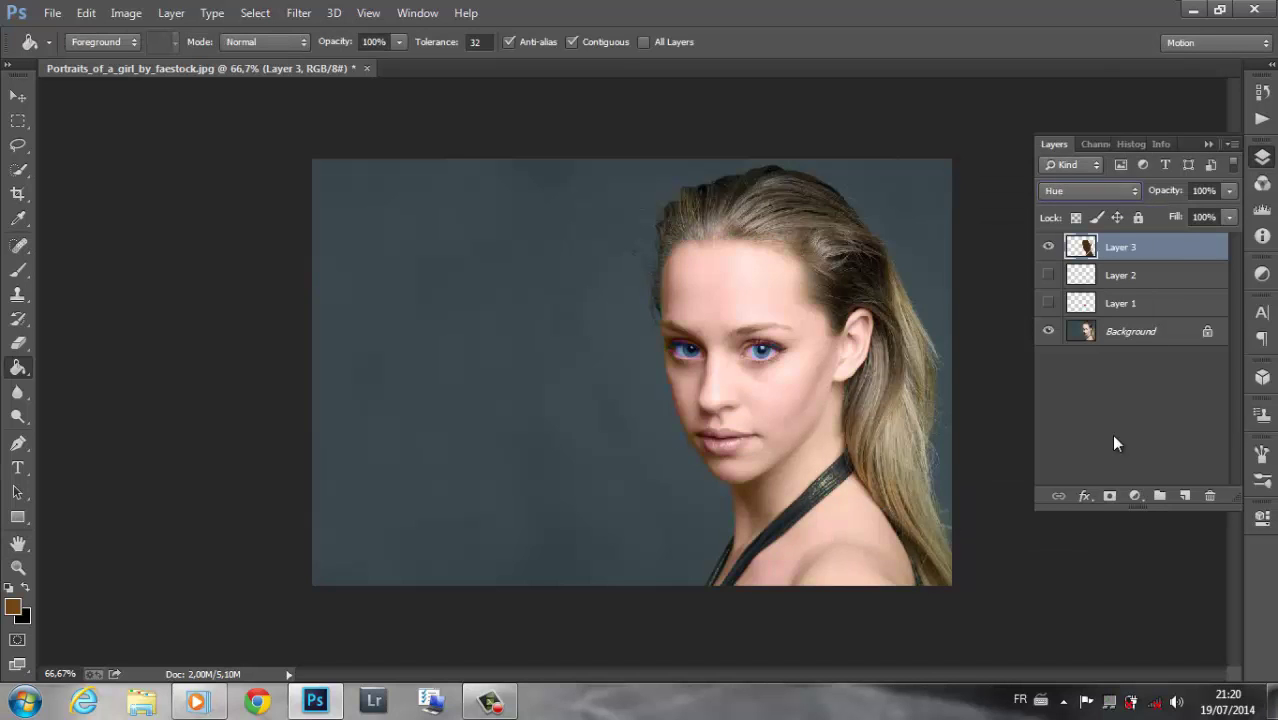
key("Up")
key("Up")
key("Up")
key("Up")
key("Up")
key("Up")
key("Up")
key("Up")
key("Up")
key("Down")
key("Down")
key("Down")
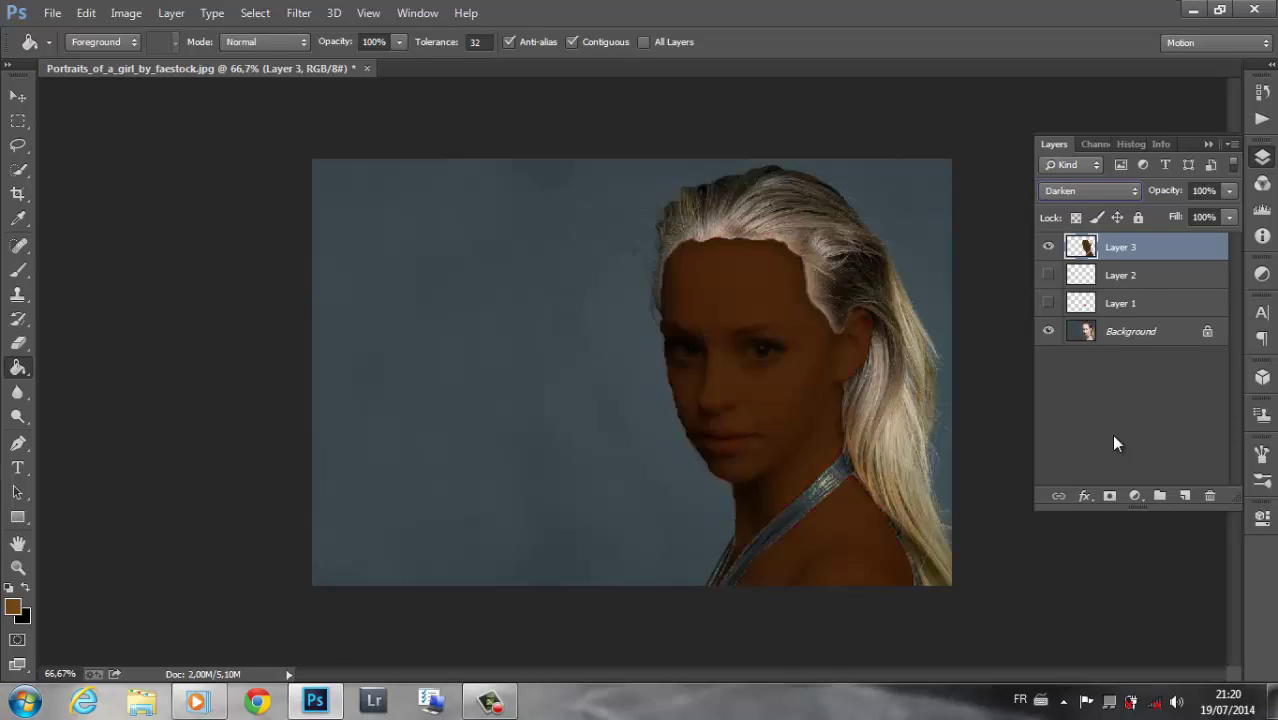
key("Down")
key("Down")
key("Down")
key("Down")
key("Down")
key("Down")
key("Down")
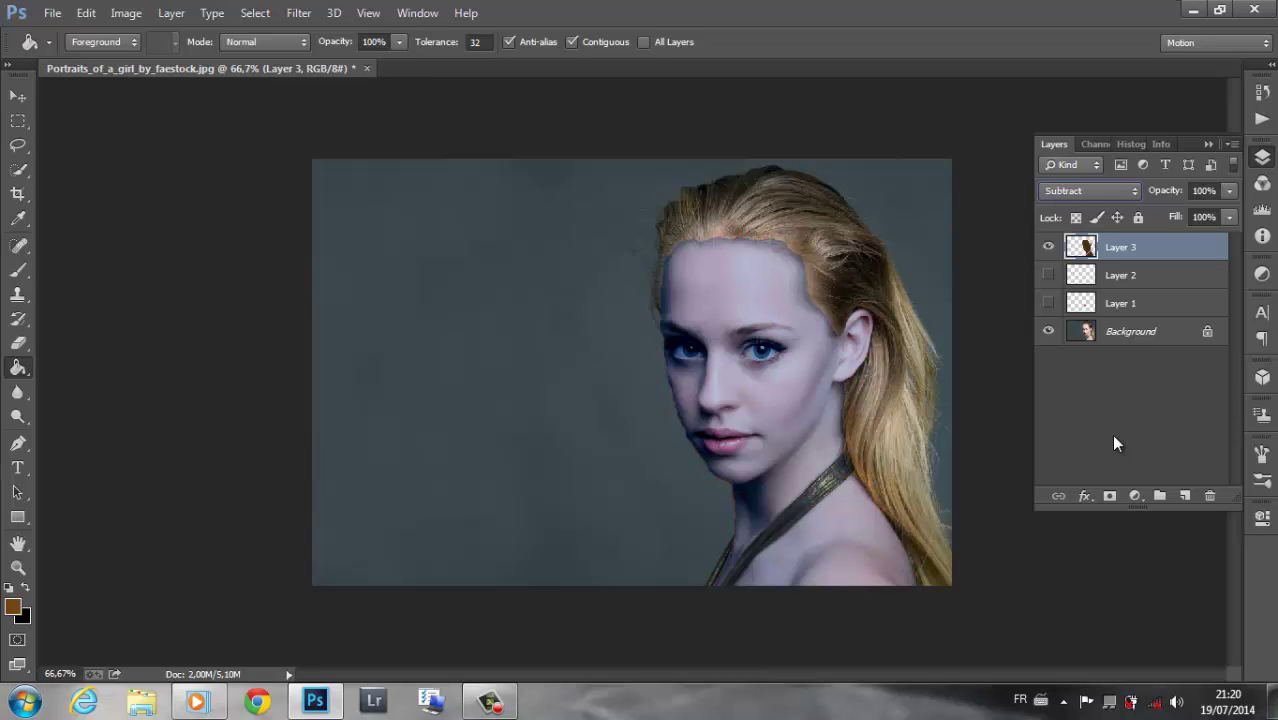
Set up a Box Blur on Layer 3, settling the radius at 11 pixels.
left_click(290, 13)
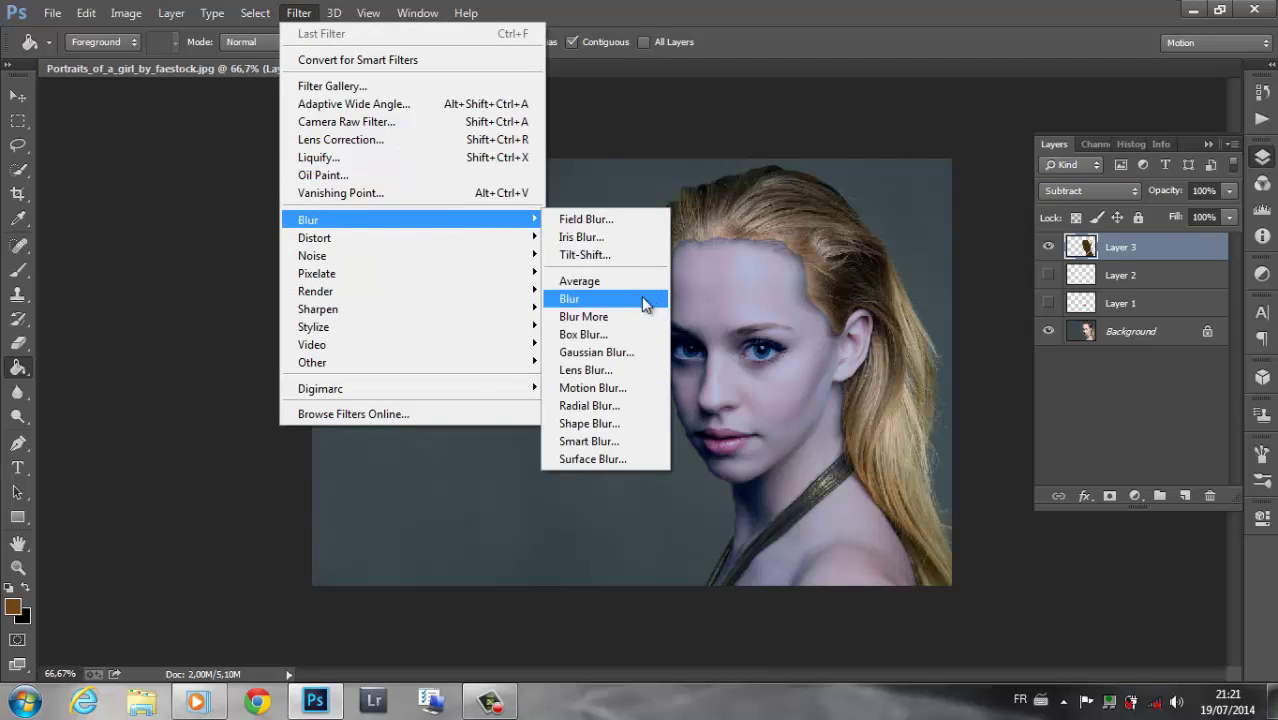
left_click(645, 333)
left_click_drag(629, 135, 1154, 272)
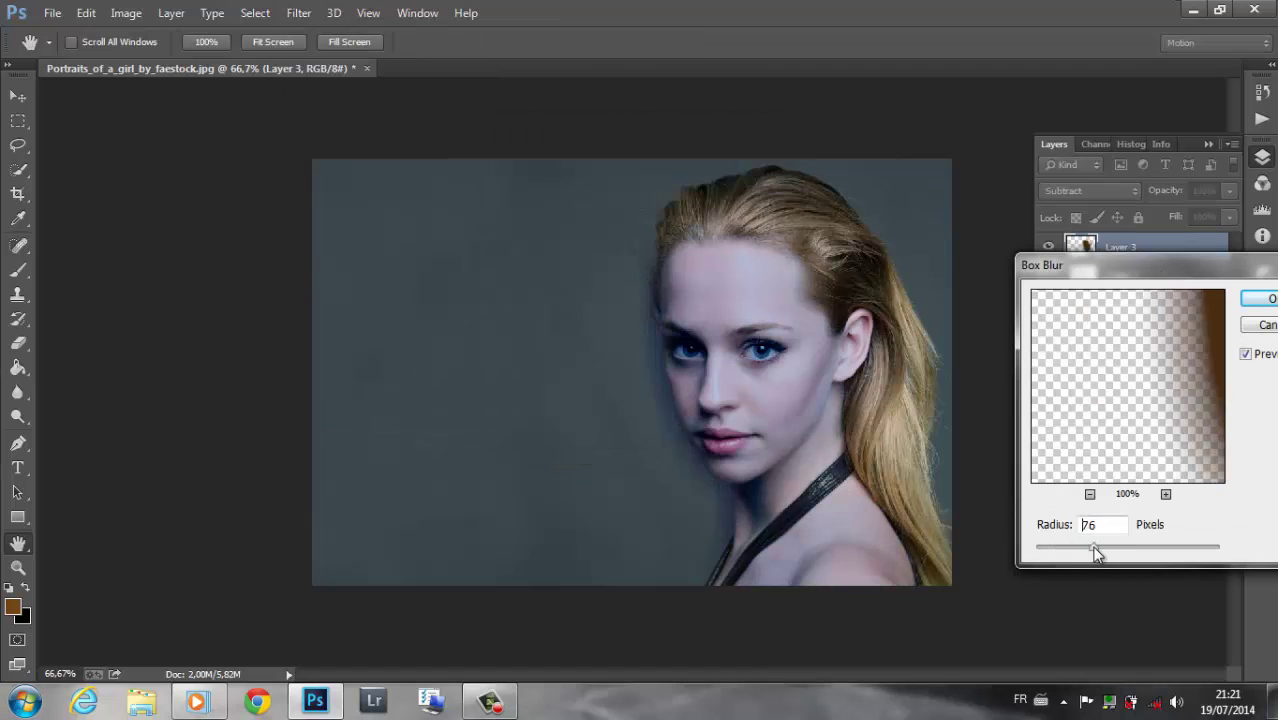
left_click_drag(1043, 547, 995, 548)
left_click(1063, 547)
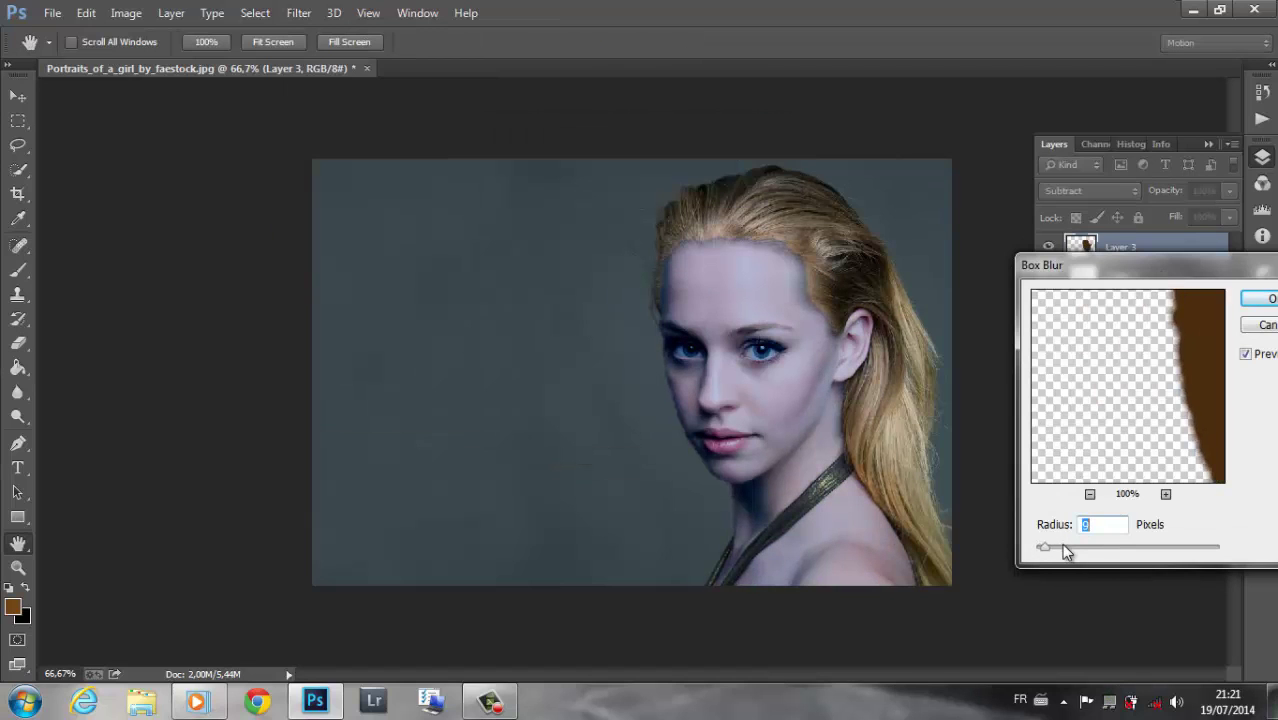
scroll(1061, 543, "down", 13)
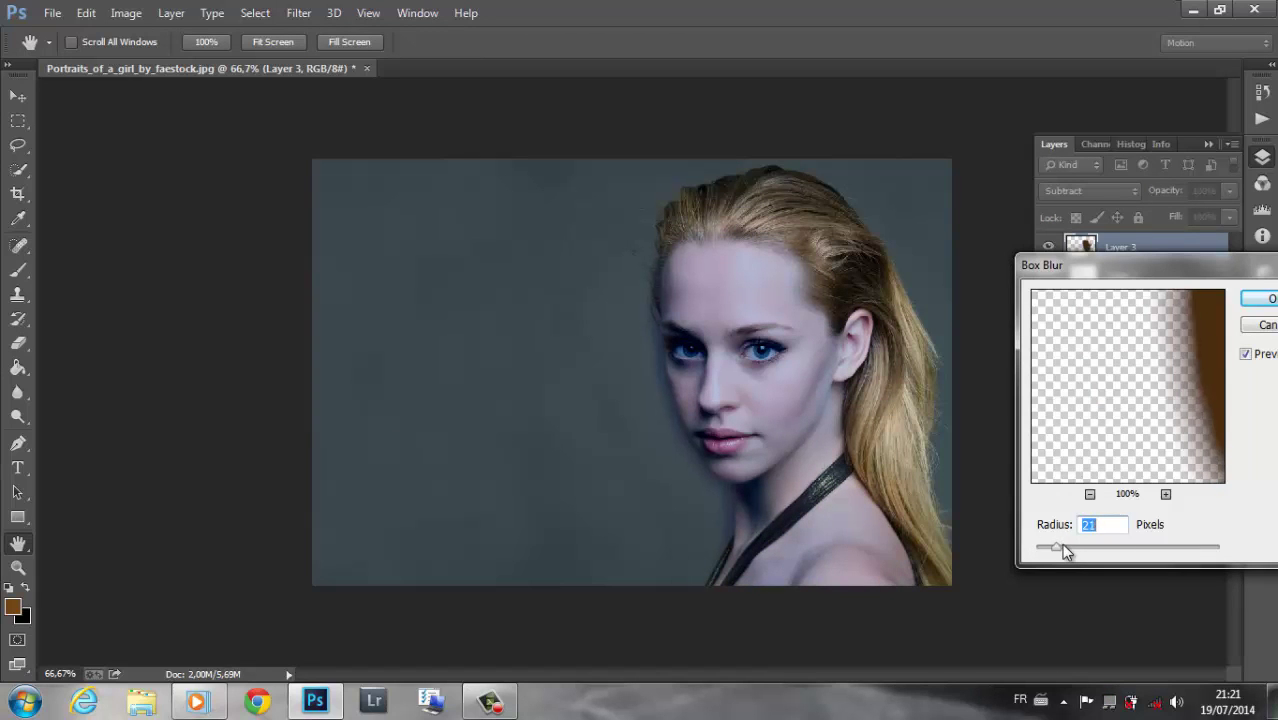
key("Down")
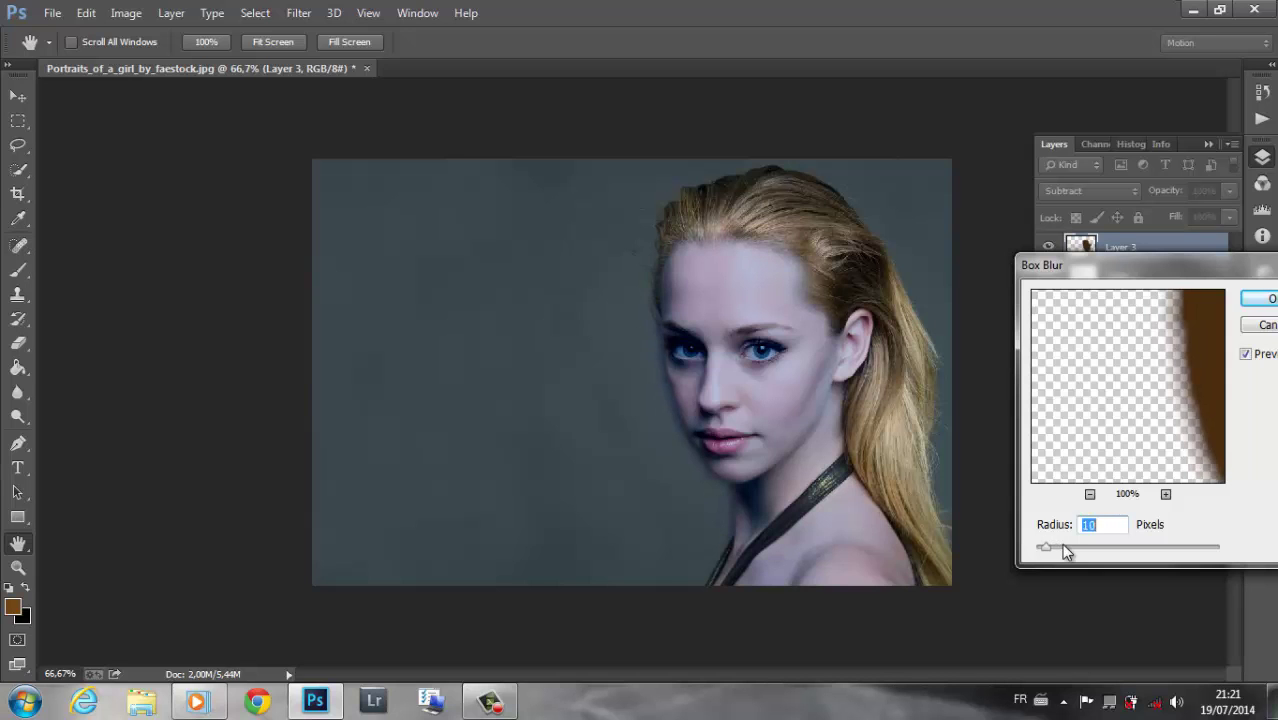
key("Down")
key("Down")
Apply the Box Blur, add a layer mask to Layer 3, and pick a 38 px brush.
left_click(1267, 301)
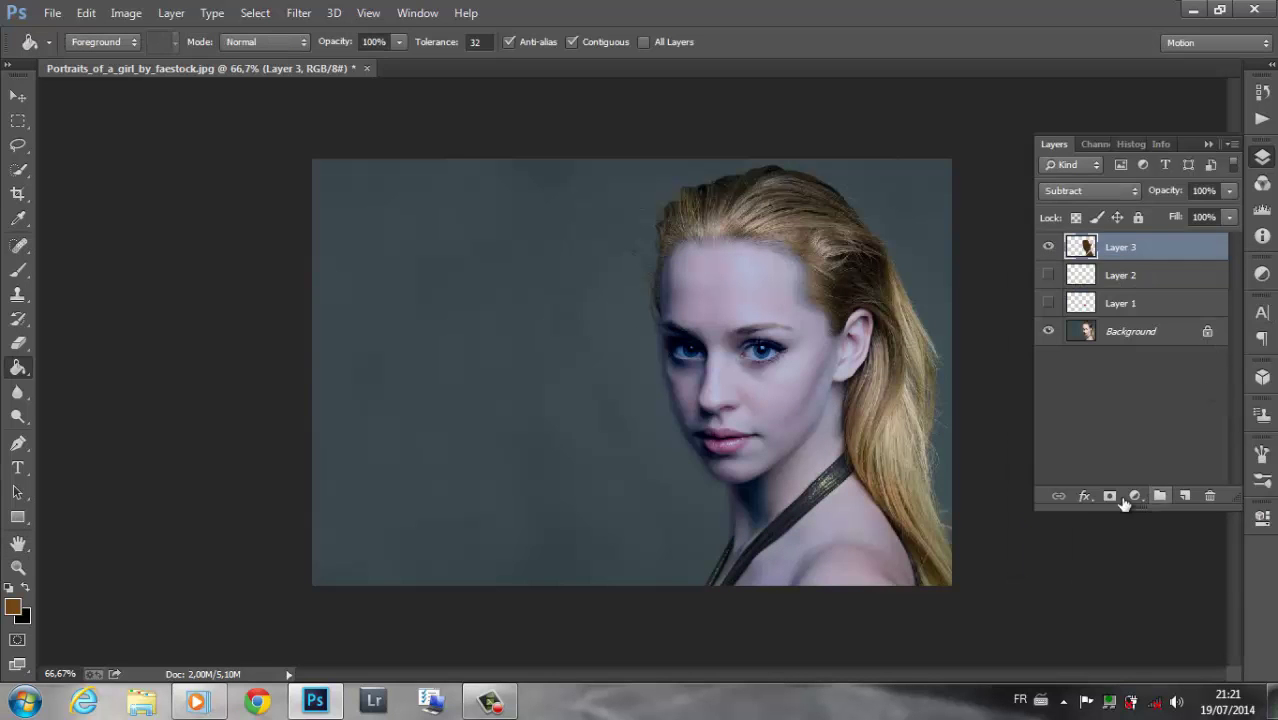
left_click(1109, 496)
left_click(18, 270)
key("ctrl+plus")
key("ctrl+plus")
key("ctrl+plus")
scroll(267, 418, "up", 3)
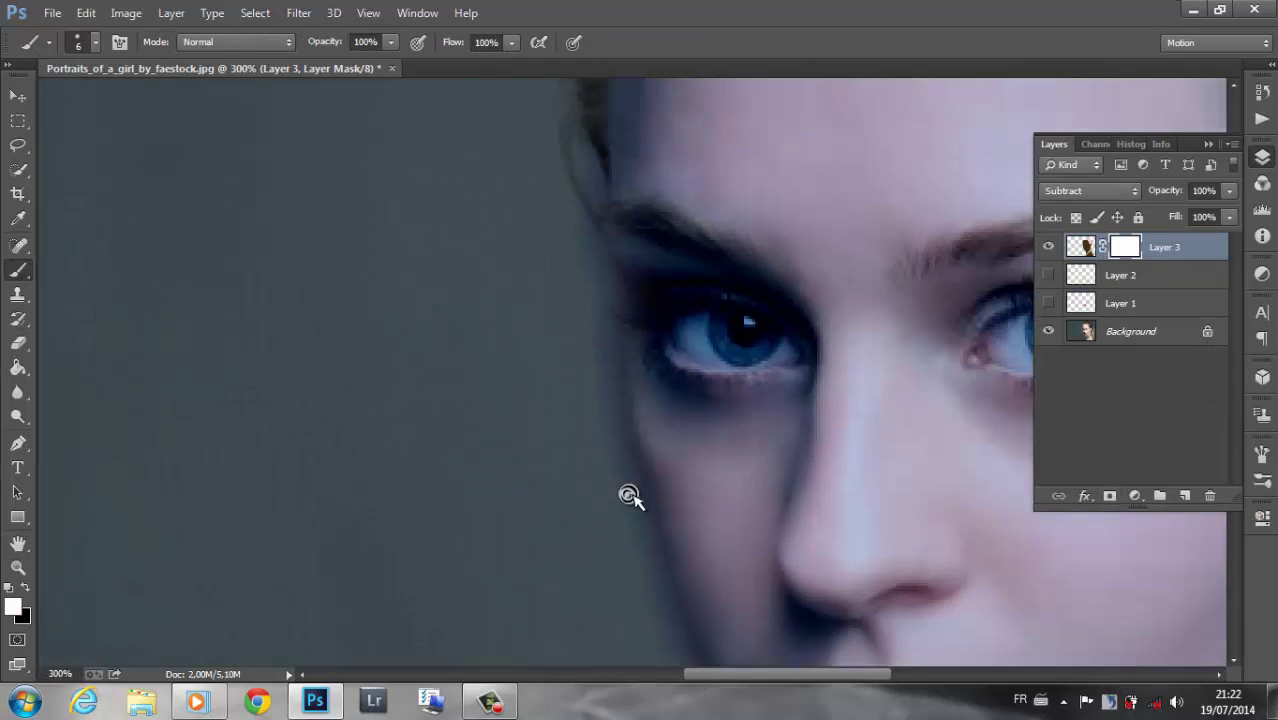
left_click(95, 42)
left_click_drag(60, 96, 124, 96)
key("Return")
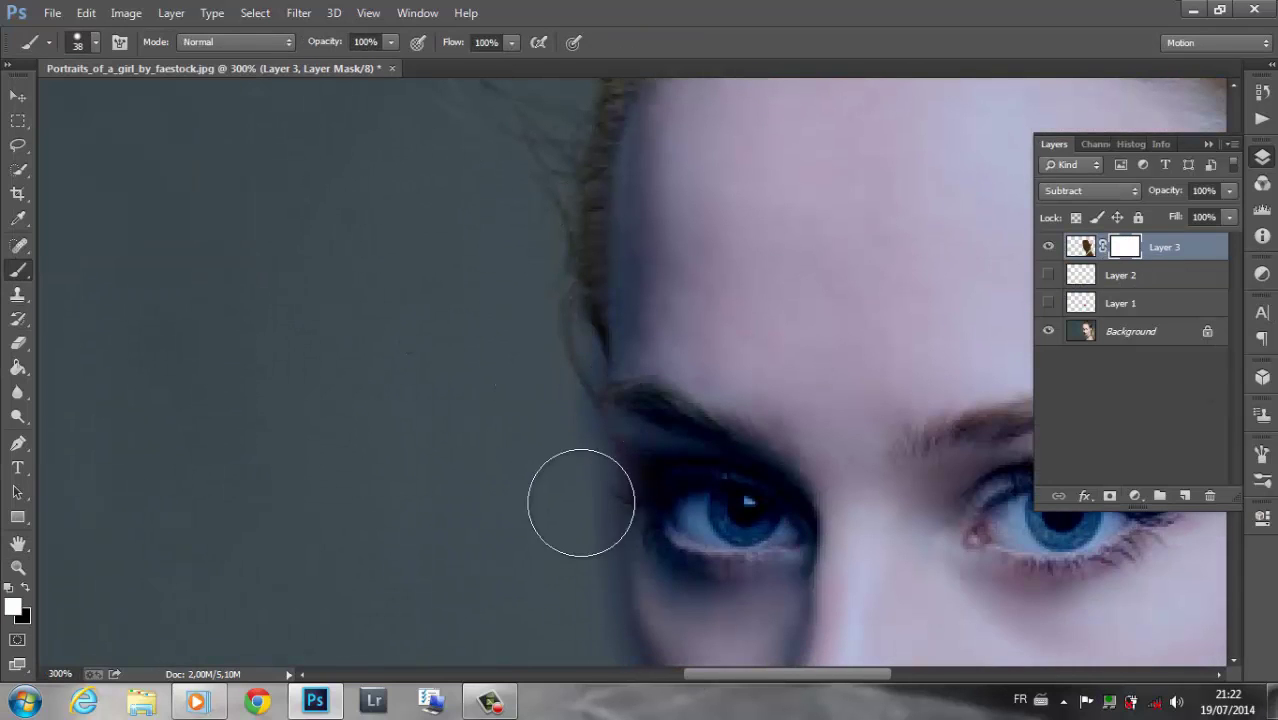
scroll(650, 400, "up", 2)
Return to the Brush at 31 px and move around the face for mask painting.
right_click(1125, 247)
left_click(18, 567)
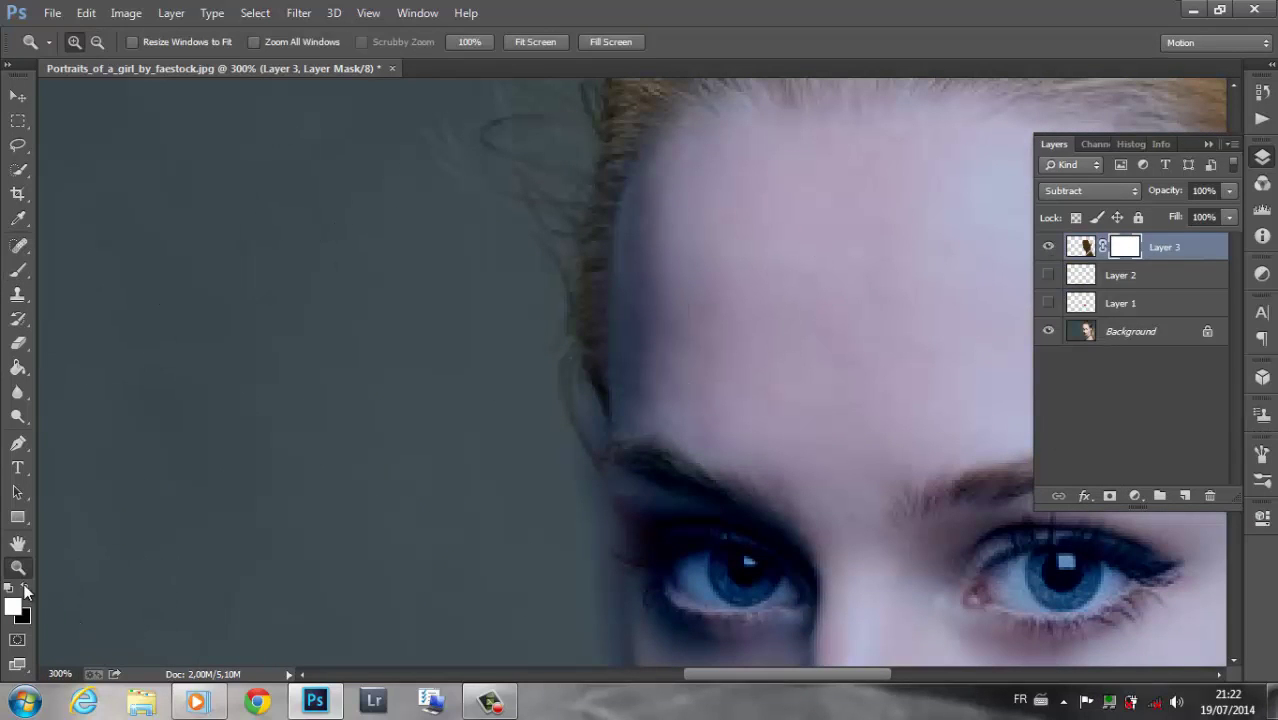
key("b")
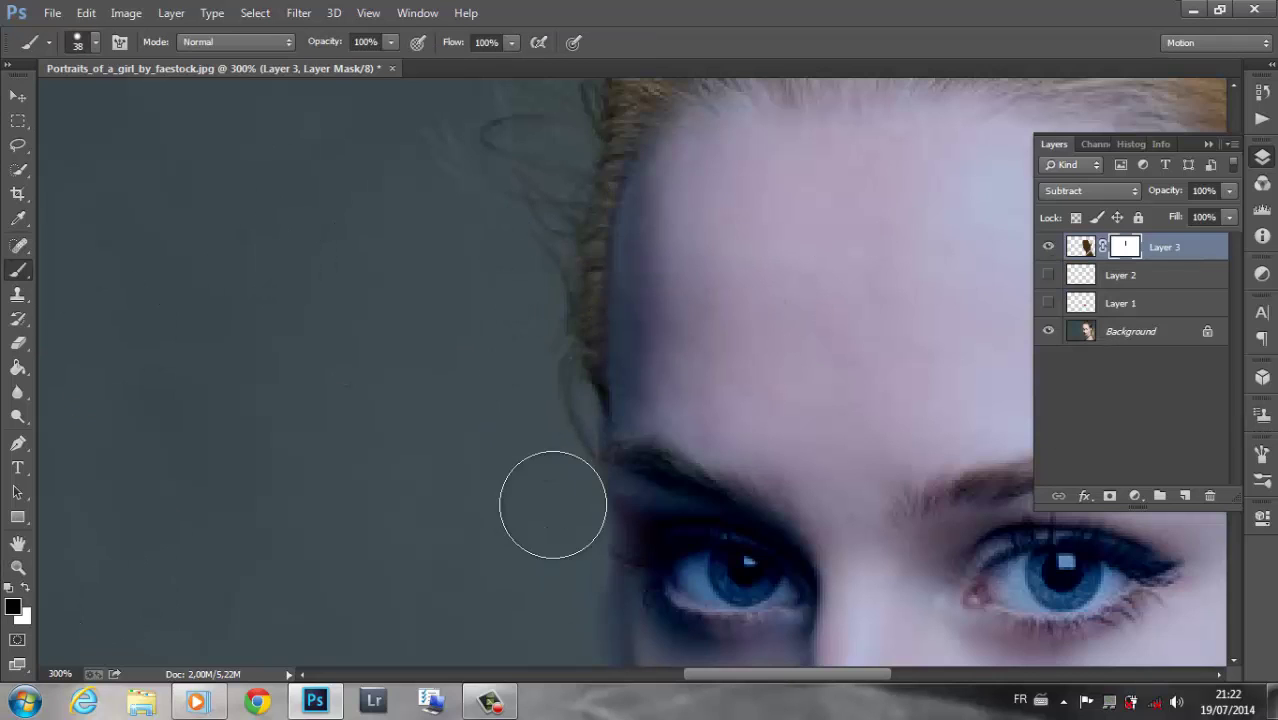
scroll(551, 505, "down", 3)
left_click(95, 42)
left_click_drag(124, 96, 110, 96)
key("Return")
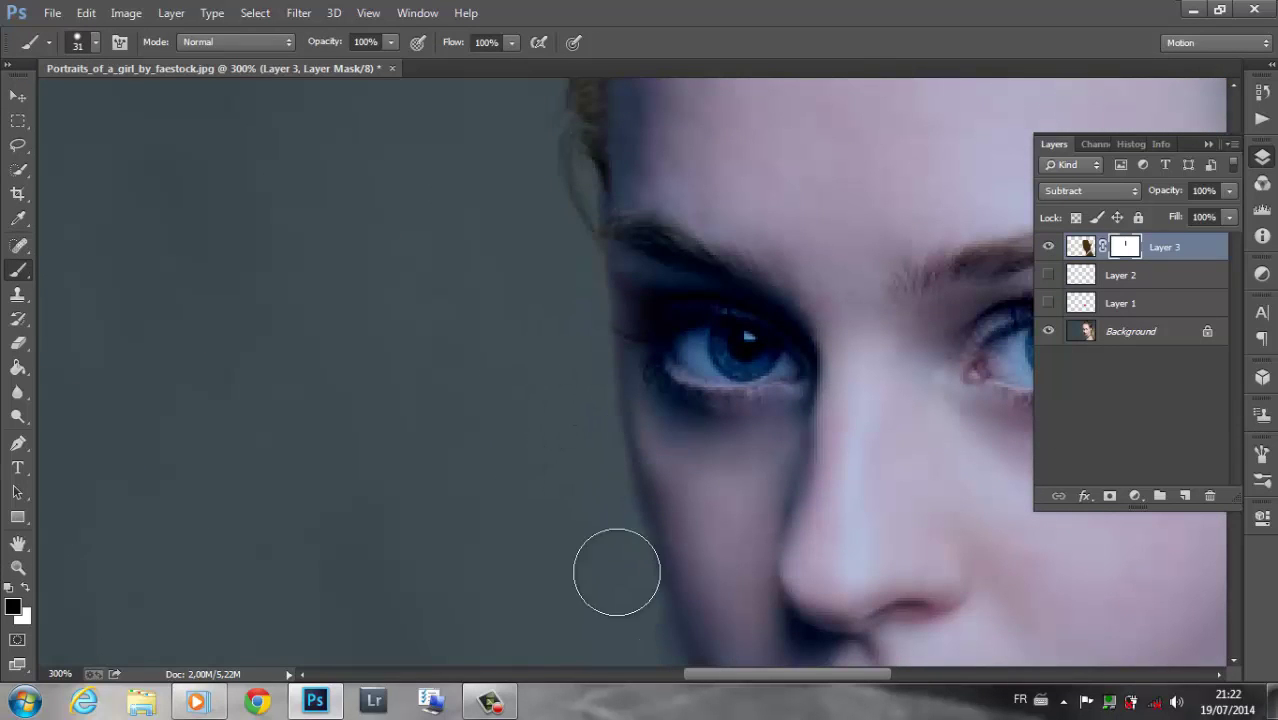
scroll(600, 452, "down", 3)
scroll(662, 533, "down", 3)
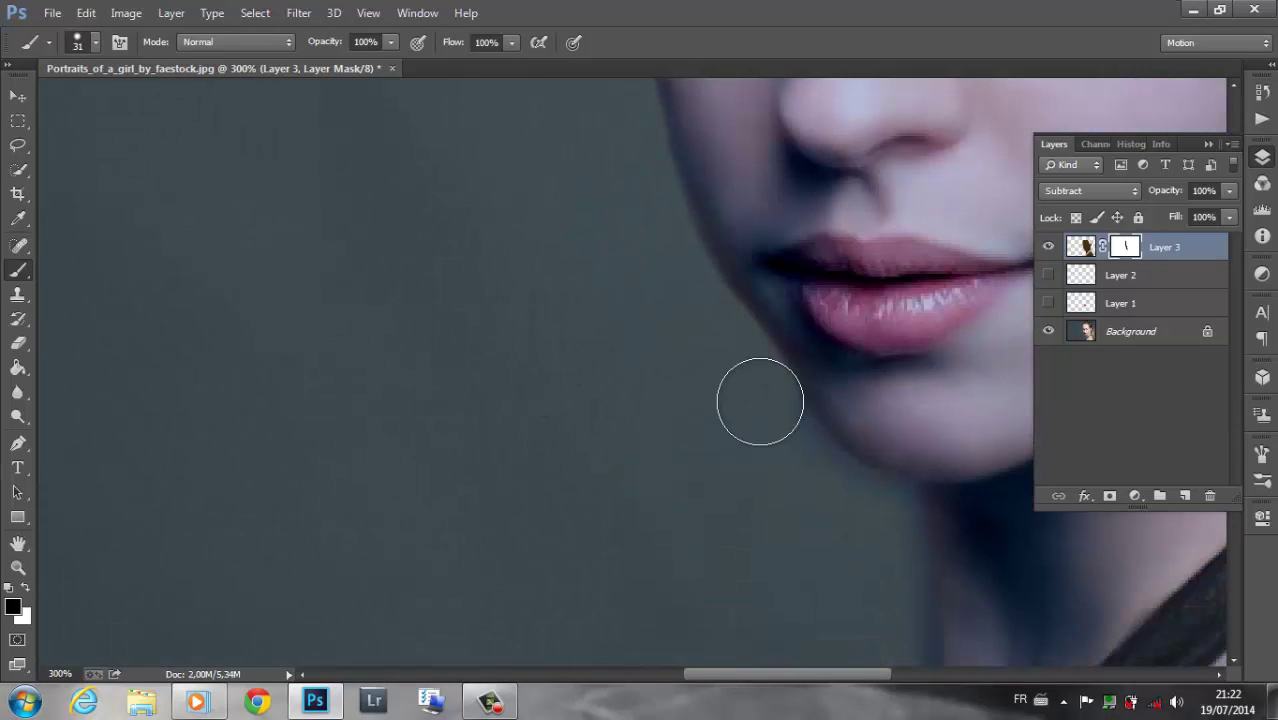
scroll(873, 365, "down", 3)
scroll(750, 337, "down", 3)
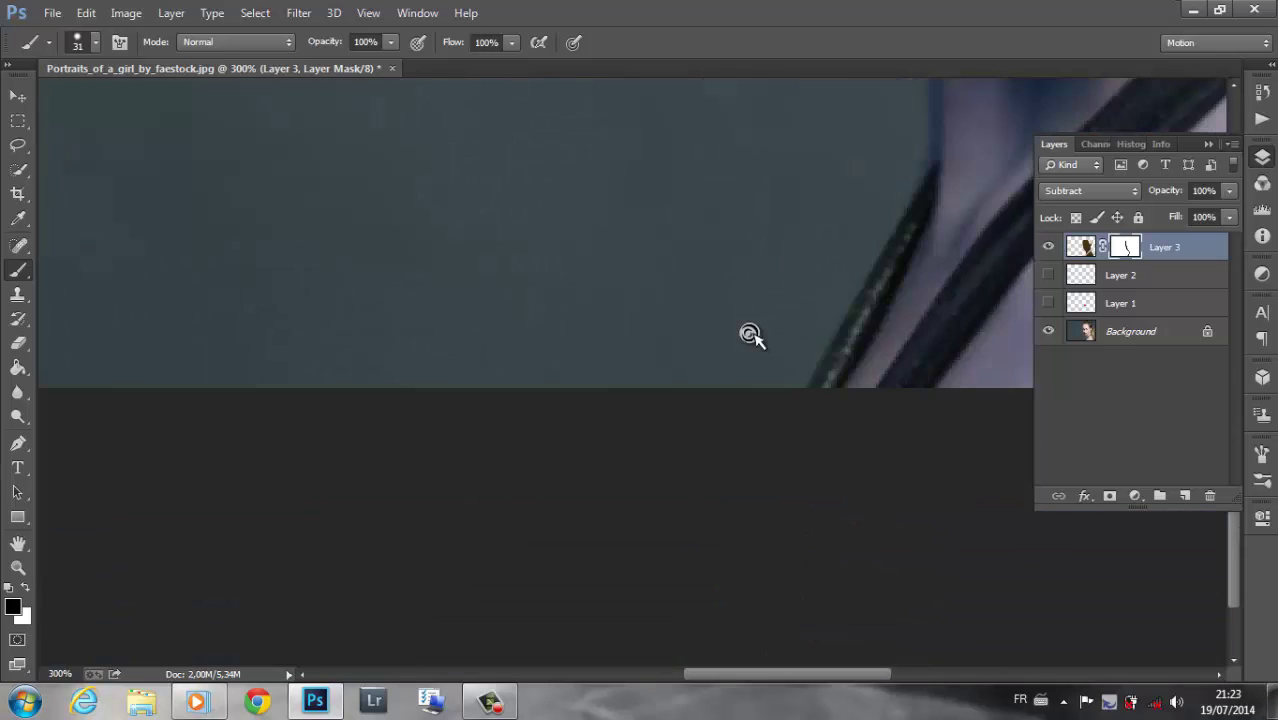
scroll(900, 637, "right", 3)
scroll(900, 637, "up", 5)
scroll(1013, 660, "left", 3)
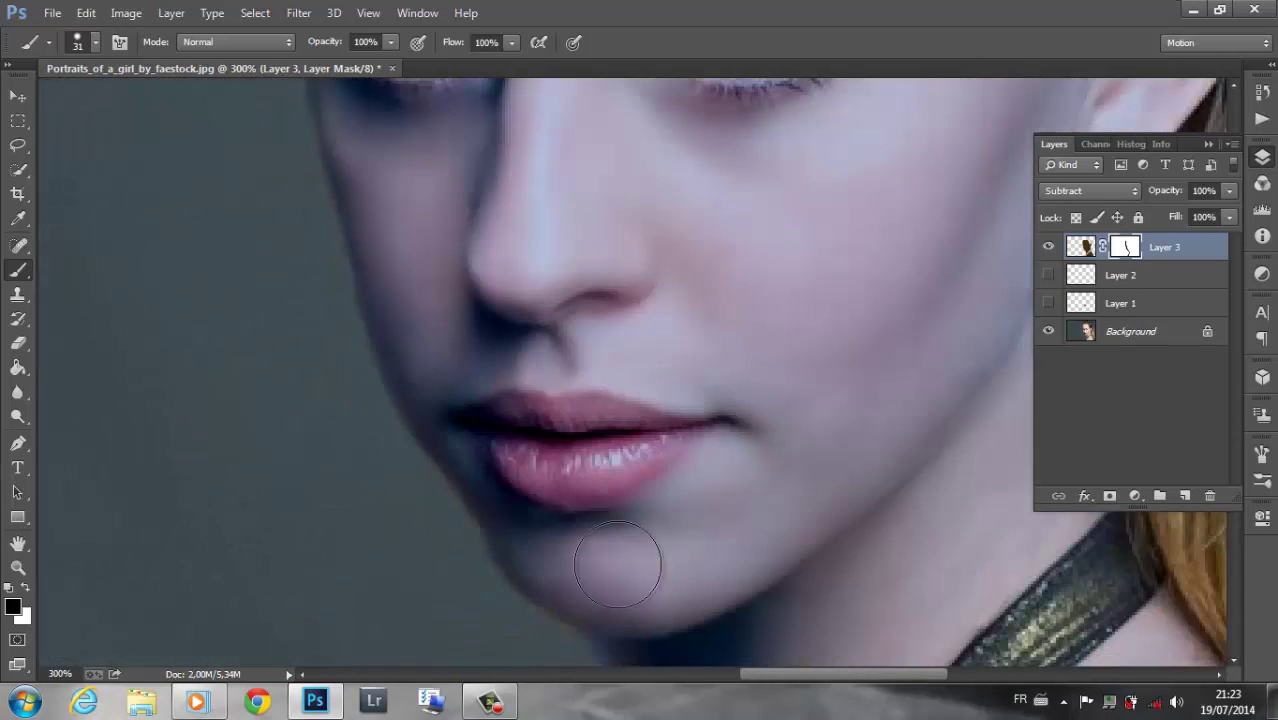
Switch to white, set a 20 px brush, and undo the stray mask stroke over the right eye.
left_click(24, 584)
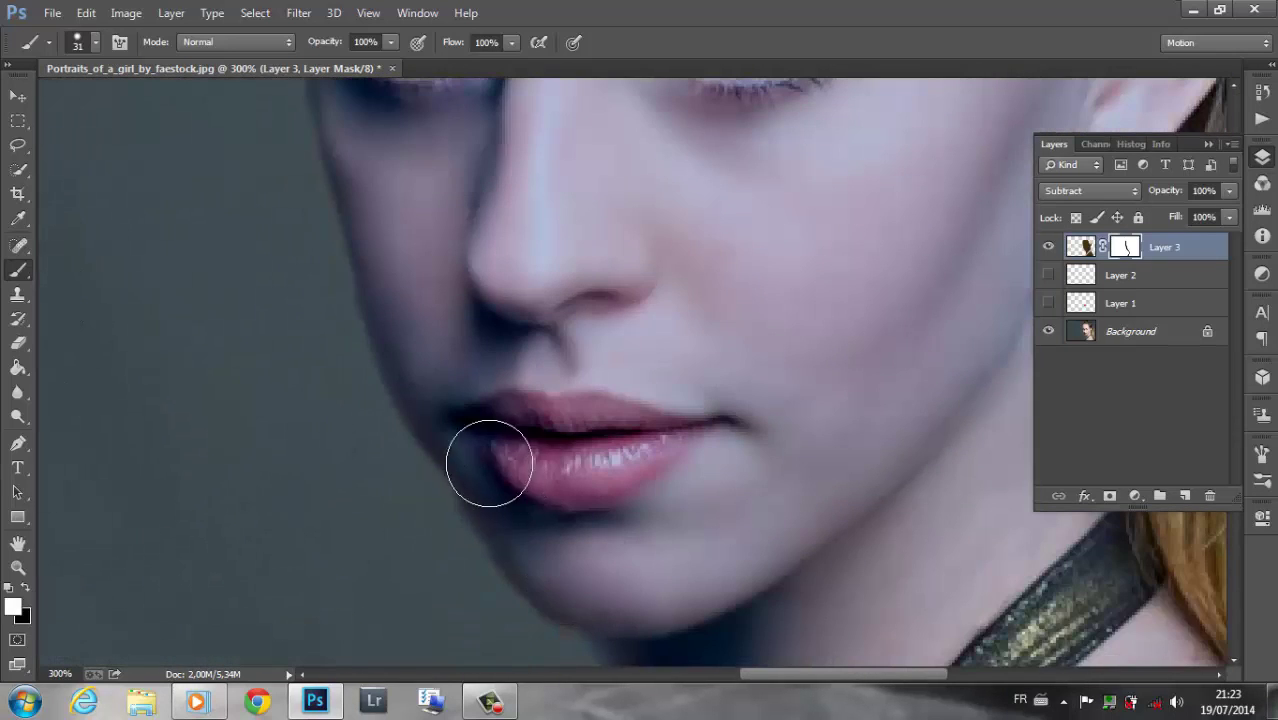
scroll(357, 291, "up", 1)
scroll(371, 265, "up", 2)
scroll(200, 300, "up", 1)
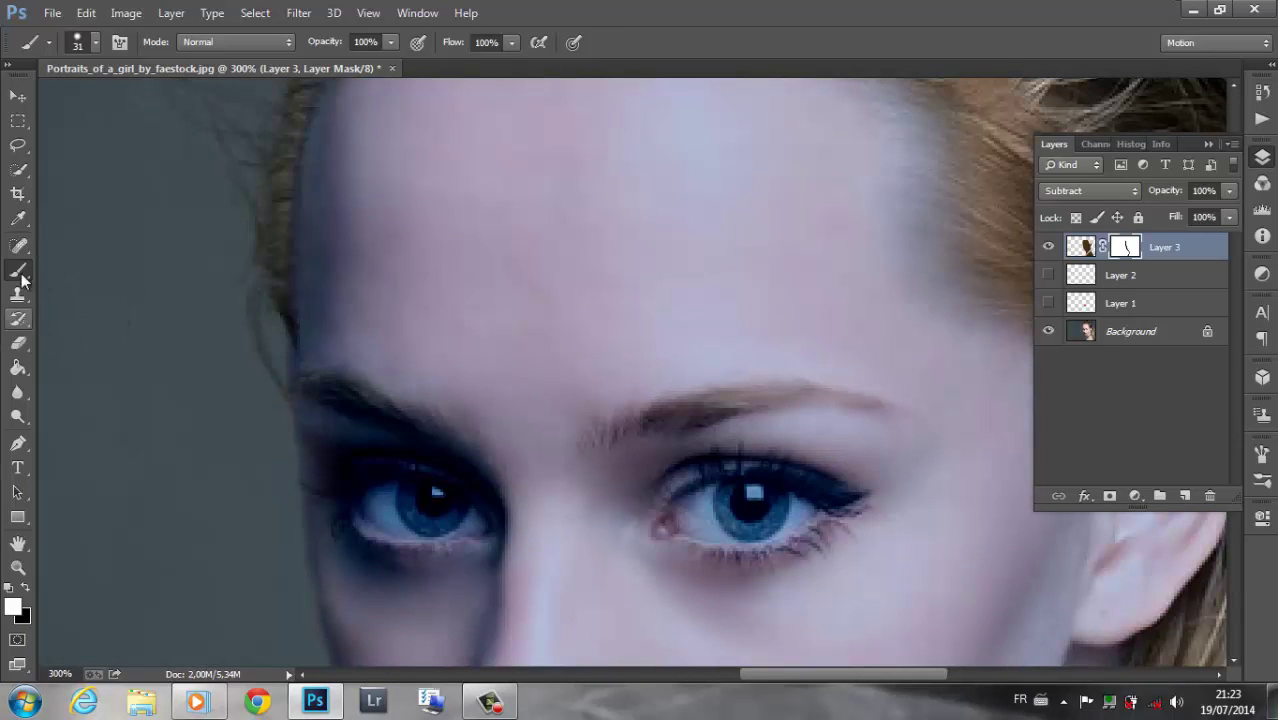
left_click(95, 42)
left_click(186, 79)
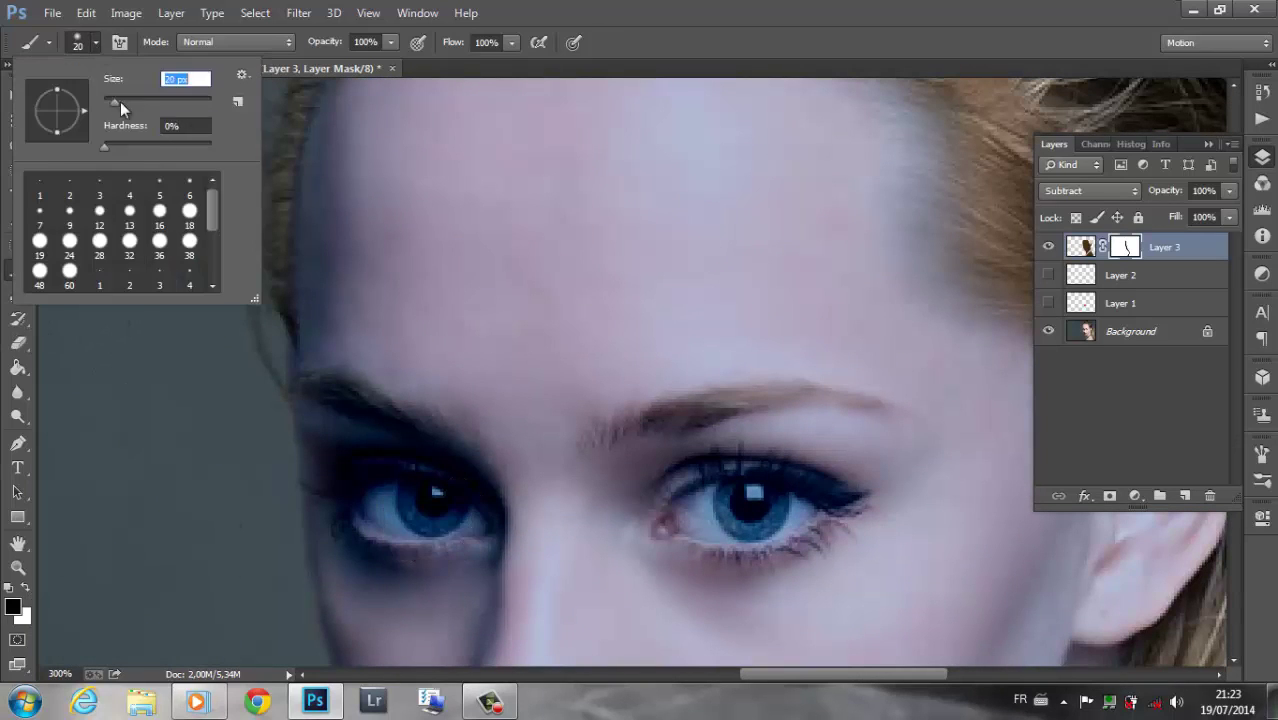
type("20")
key("Return")
left_click_drag(780, 510, 720, 513)
key("ctrl+z")
Set Layer 3 to 71% opacity and 75% fill, move it down, show lip layers, add Layer 4.
key("ctrl+0")
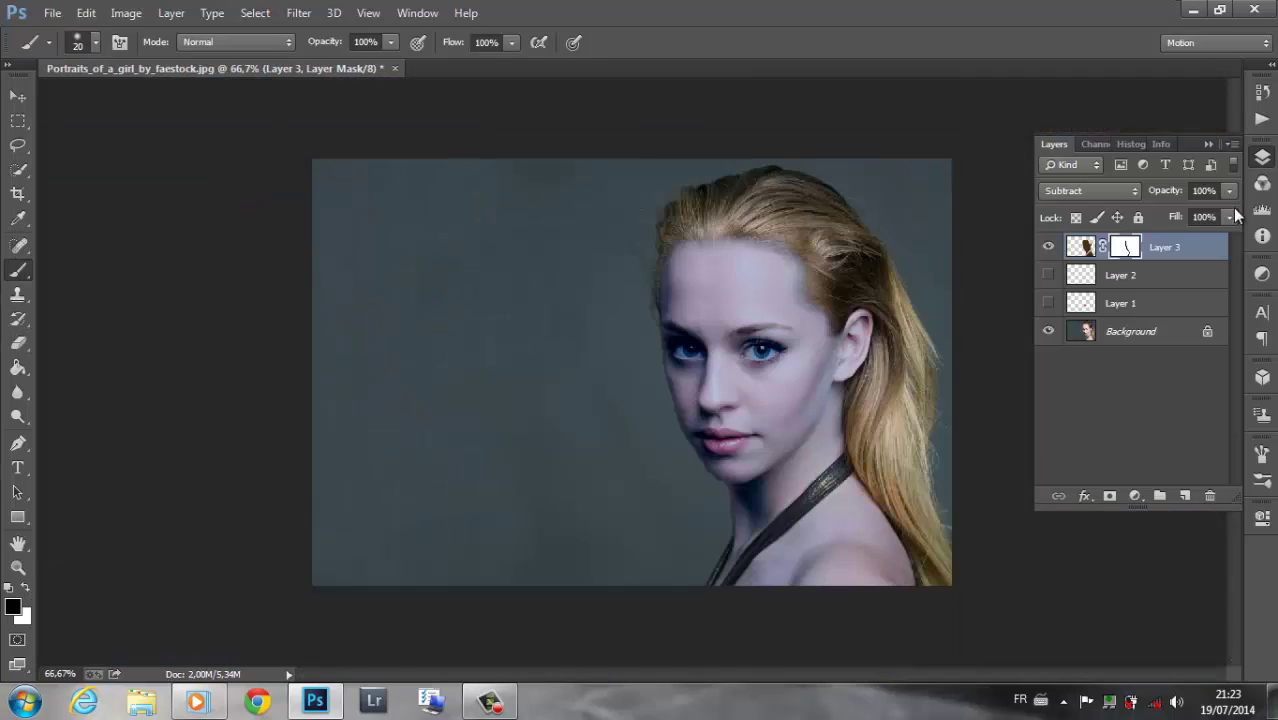
mouse_move(1080, 246)
left_mouse_down()
mouse_move(1210, 245)
mouse_move(1202, 217)
left_mouse_up()
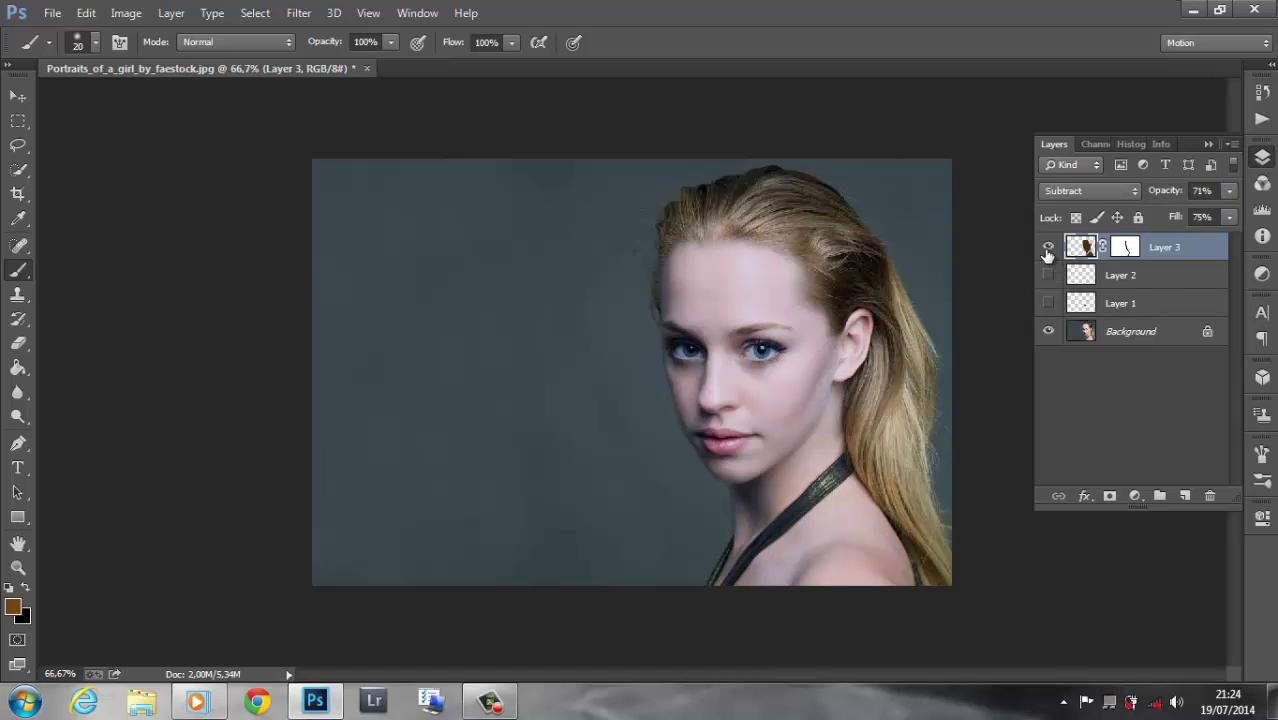
key("ctrl+bracketleft")
key("ctrl+bracketleft")
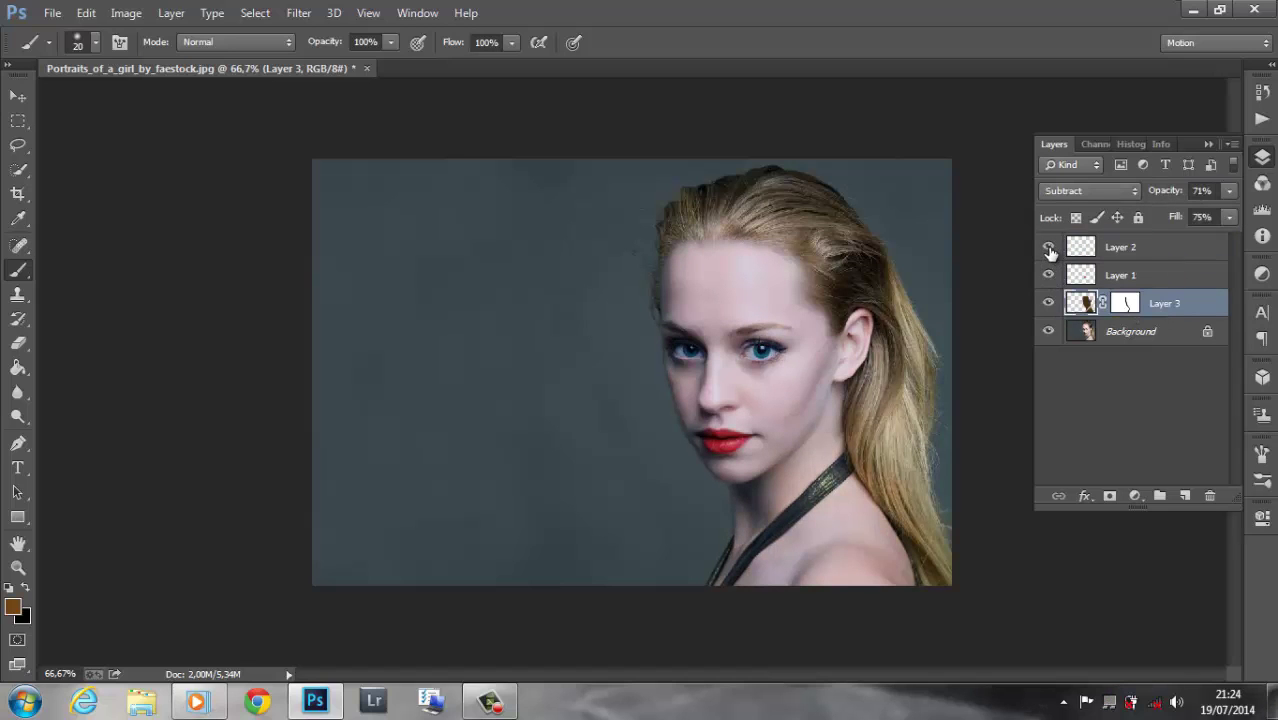
left_click(1145, 253)
left_click(1184, 496)
Paint brown over the hair on Layer 4 and set it to Multiply.
right_click(58, 219)
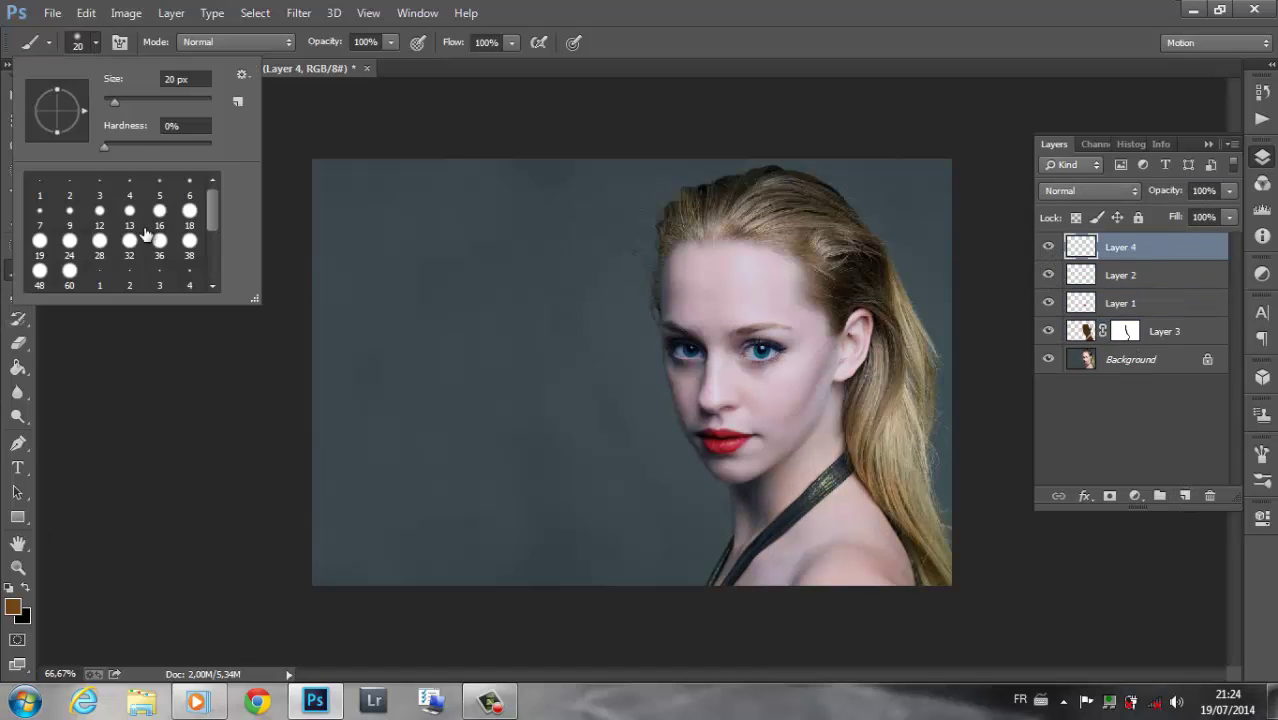
mouse_move(740, 218)
left_mouse_down()
mouse_move(685, 205)
mouse_move(813, 248)
mouse_move(785, 191)
mouse_move(948, 561)
mouse_move(887, 485)
mouse_move(917, 353)
left_mouse_up()
left_click(97, 42)
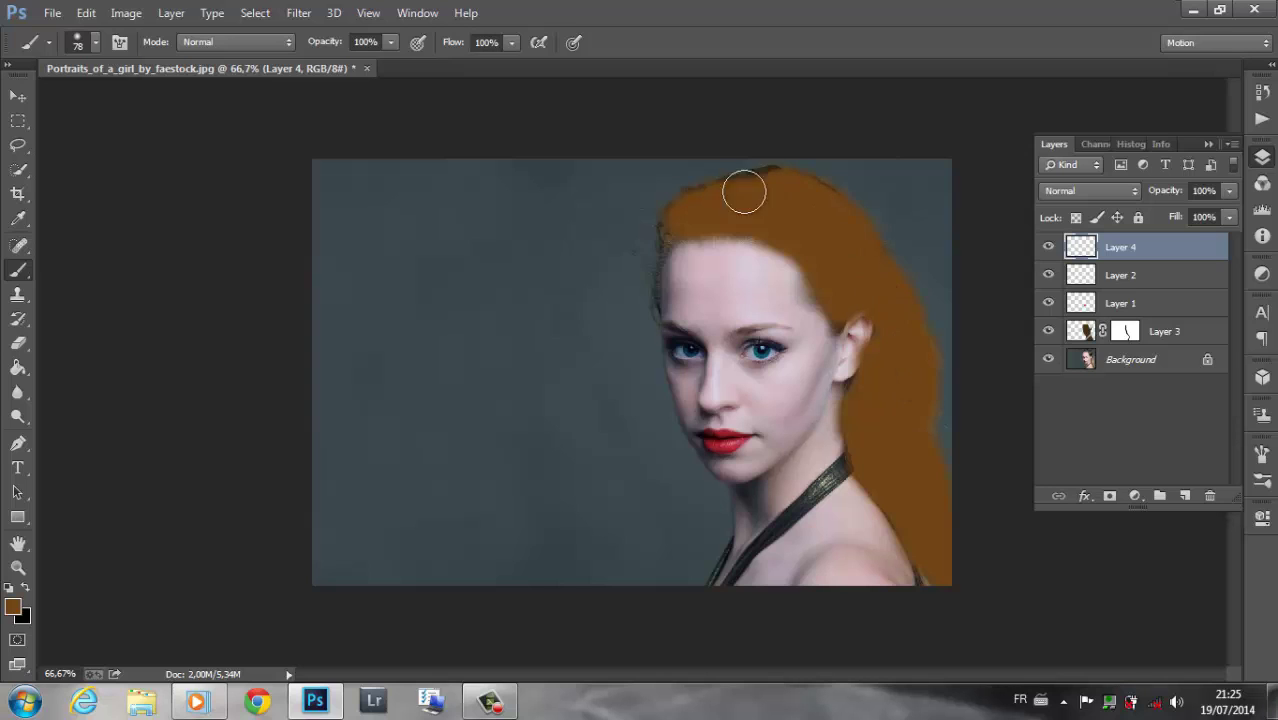
left_click_drag(744, 191, 665, 245)
left_click(1090, 190)
left_click(1117, 284)
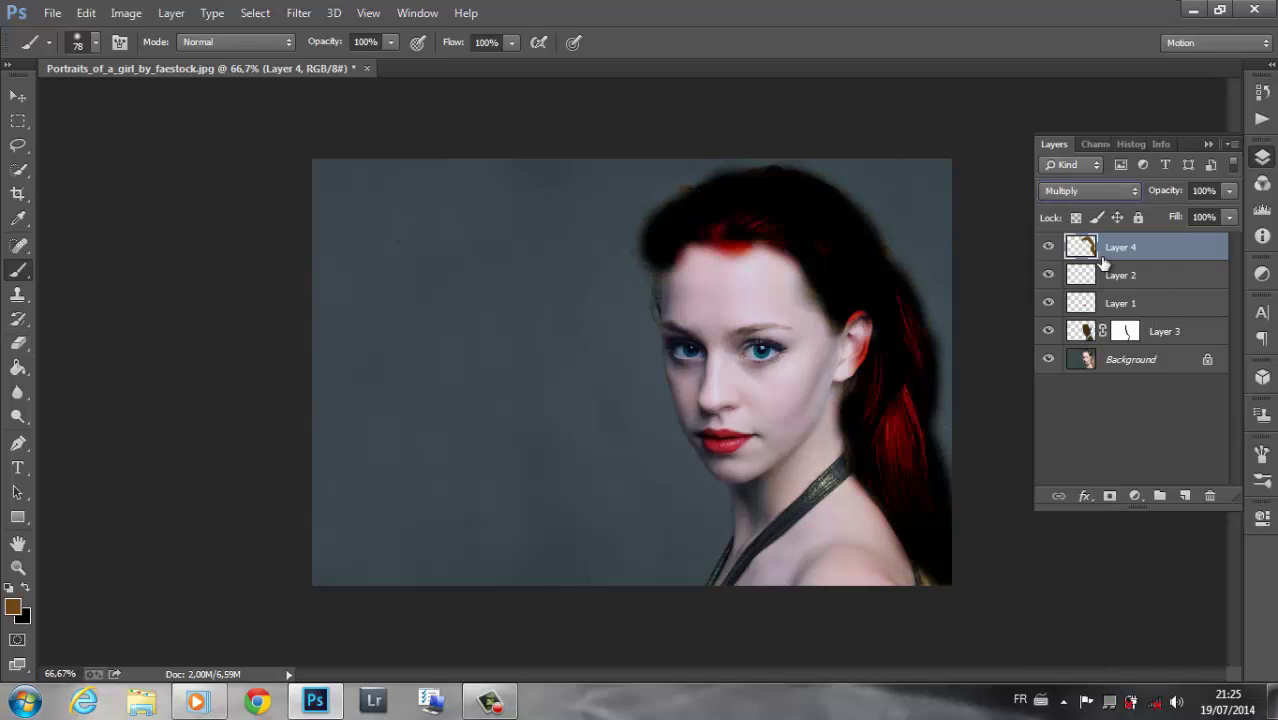
Erase overspill with an 87 px eraser, lower fill to 40%, and add a layer mask.
key("e")
left_click(95, 42)
left_click_drag(104, 95, 110, 95)
left_click(761, 288)
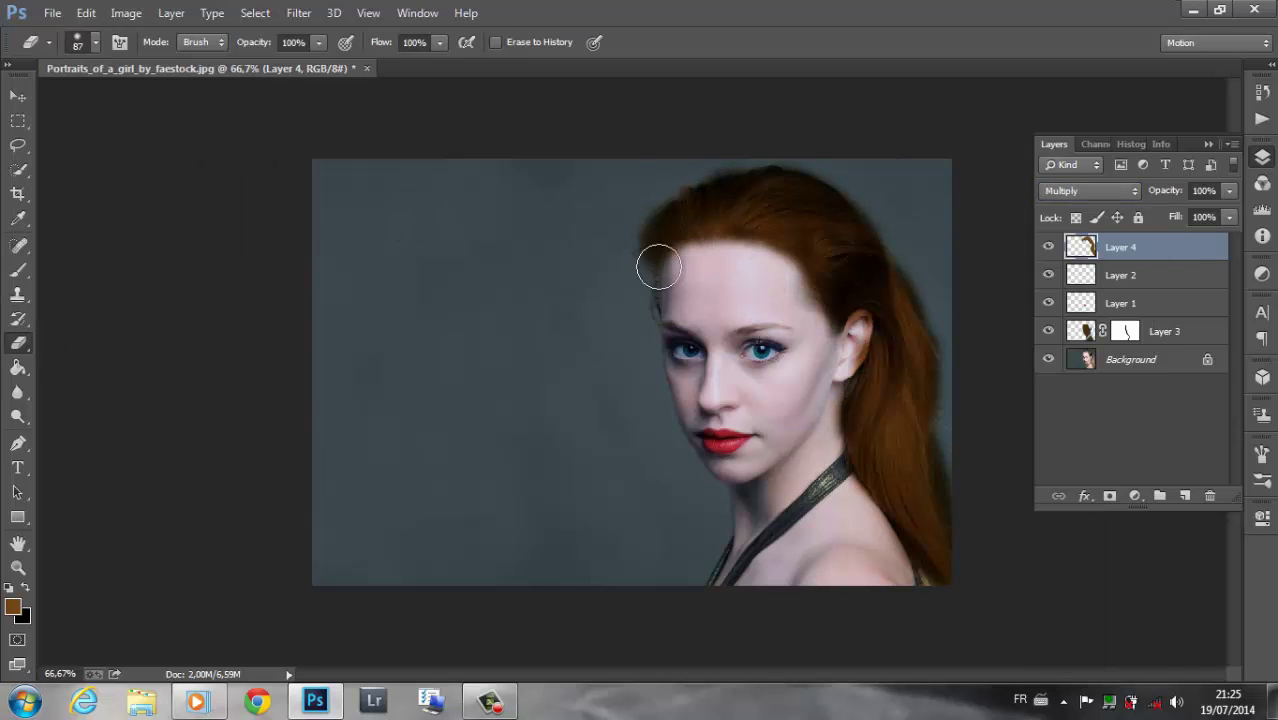
left_click_drag(1229, 217, 1175, 246)
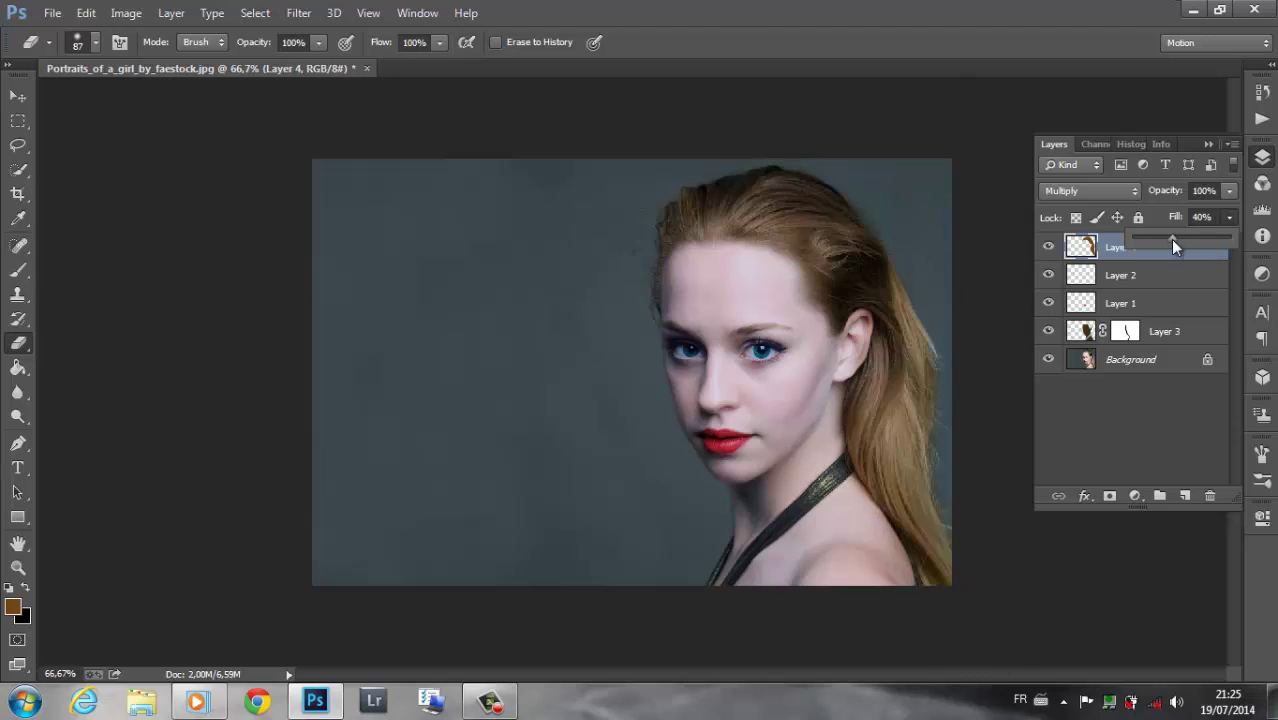
left_click(1109, 496)
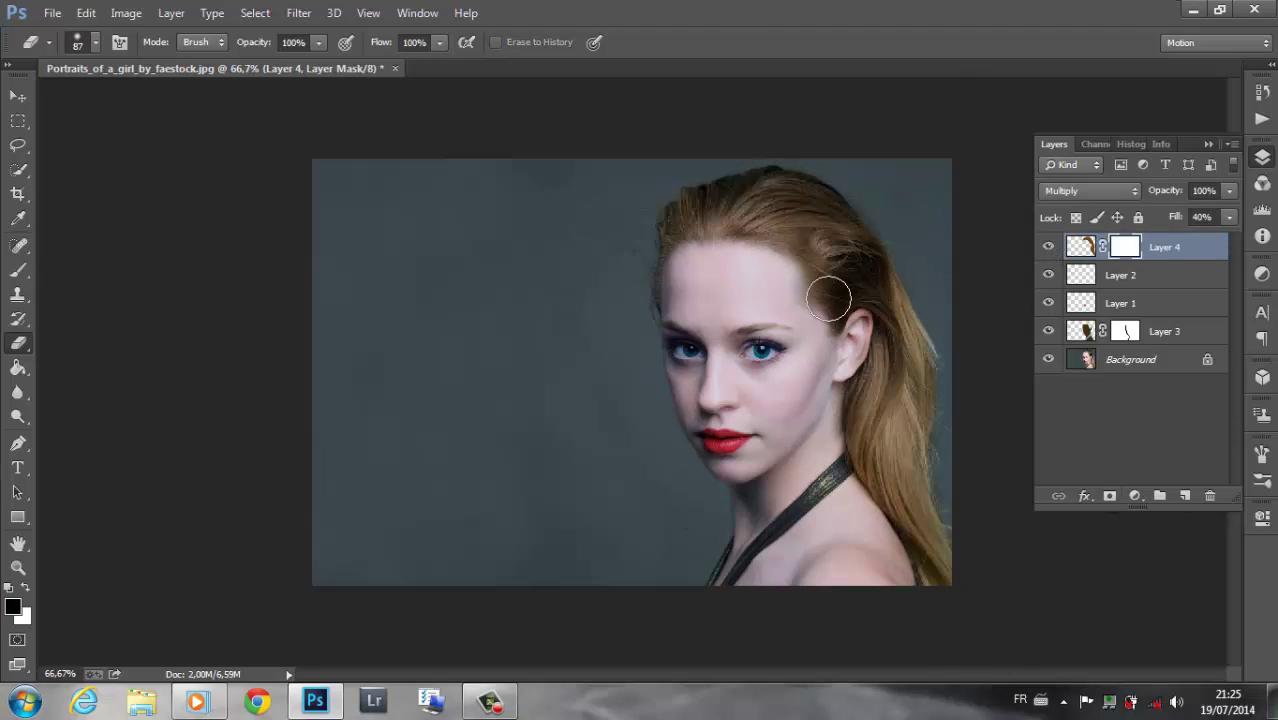
key("x")
left_click(96, 44)
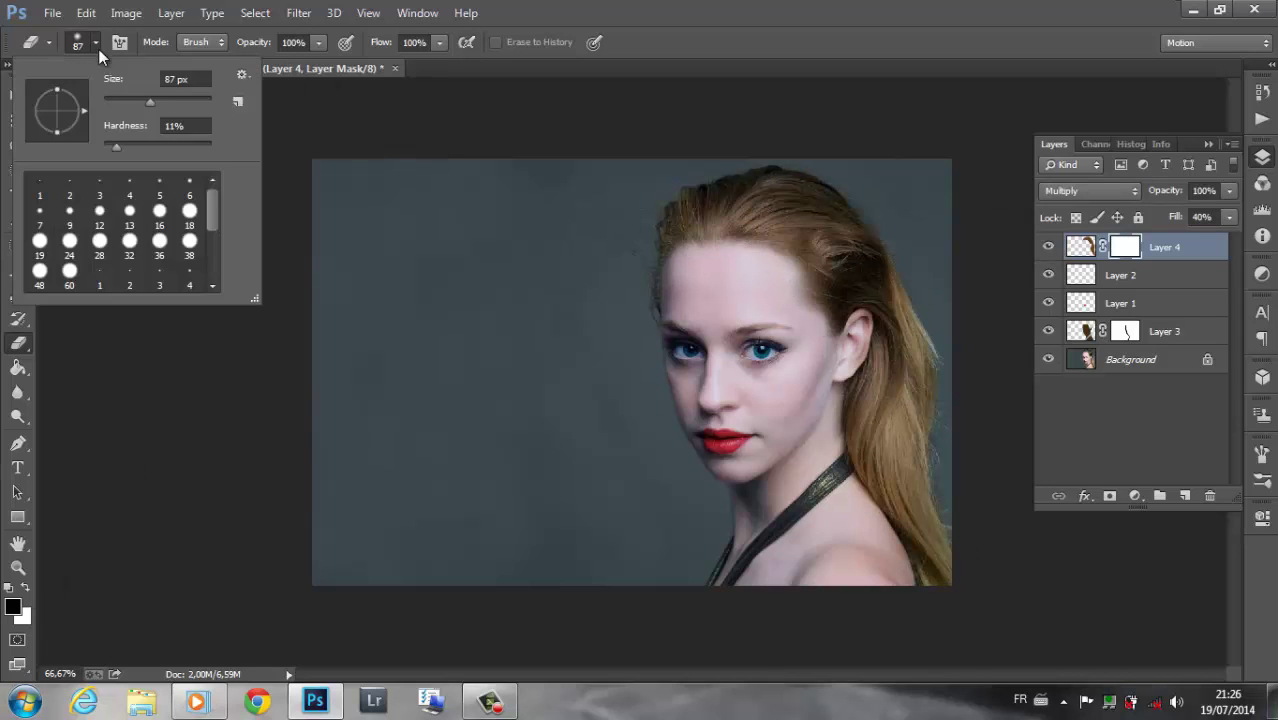
left_click(791, 244)
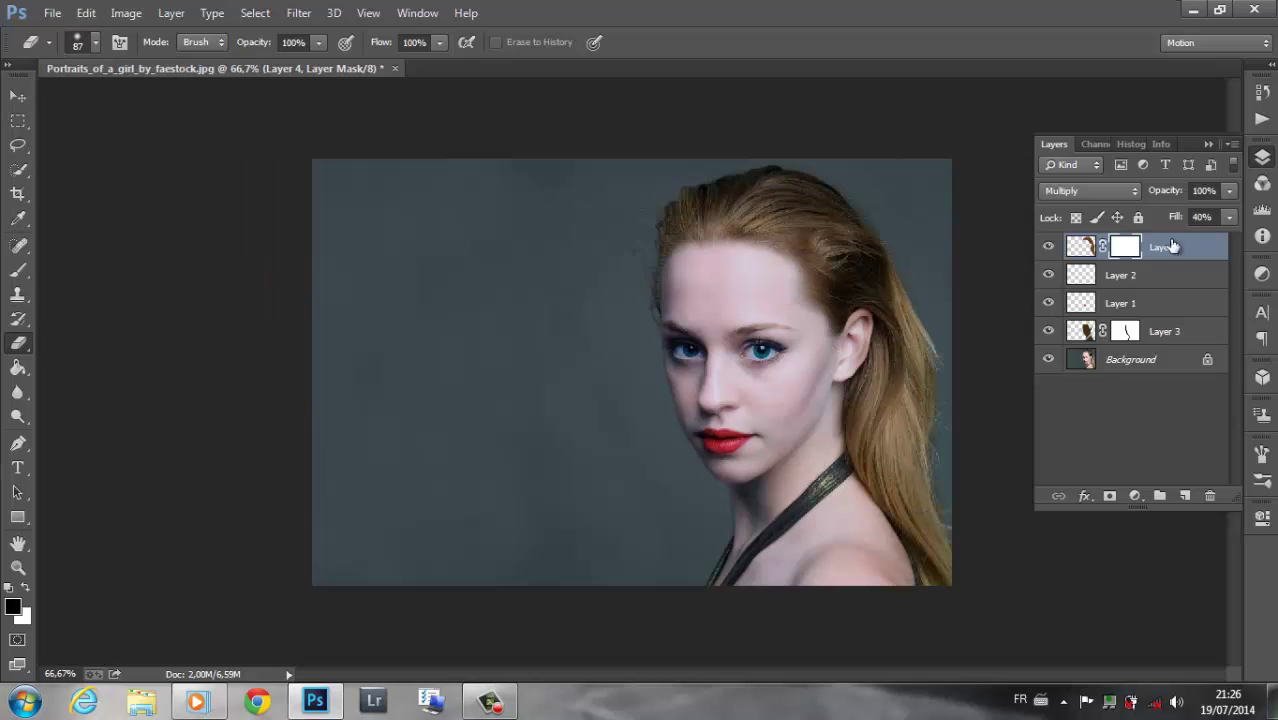
Try Linear Light, Hard Mix and Linear Burn, then return to Multiply at about 42% opacity.
left_click(1090, 190)
left_click(1101, 285)
key("Down")
key("Down")
key("Down")
key("Down")
key("Down")
key("Down")
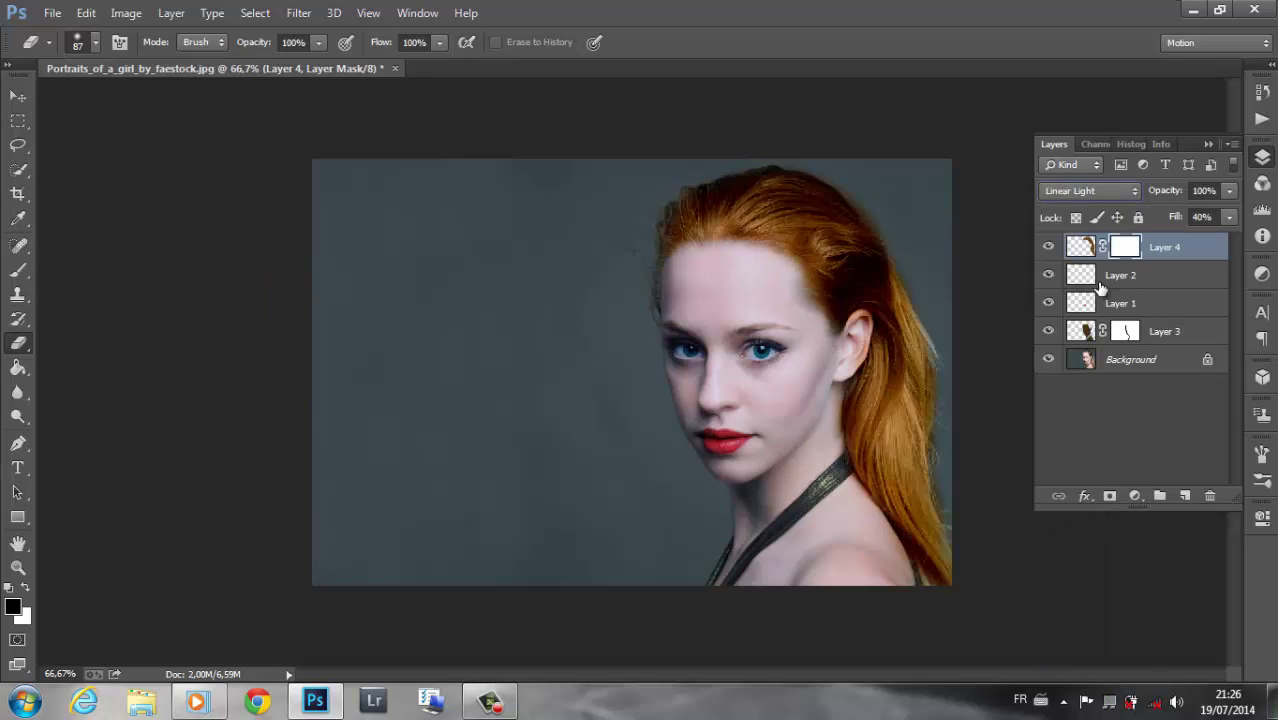
key("Down")
key("Down")
left_click(1090, 190)
left_click(1080, 194)
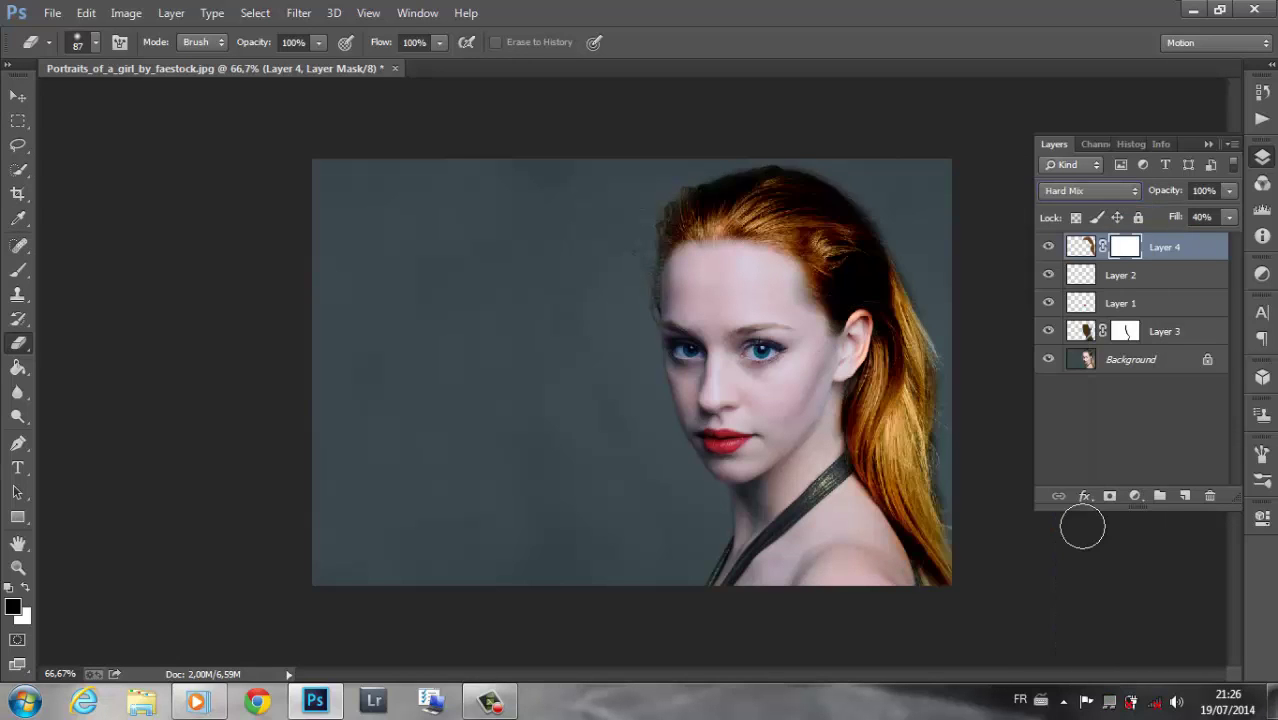
key("Down")
key("Down")
key("Down")
key("Down")
key("Down")
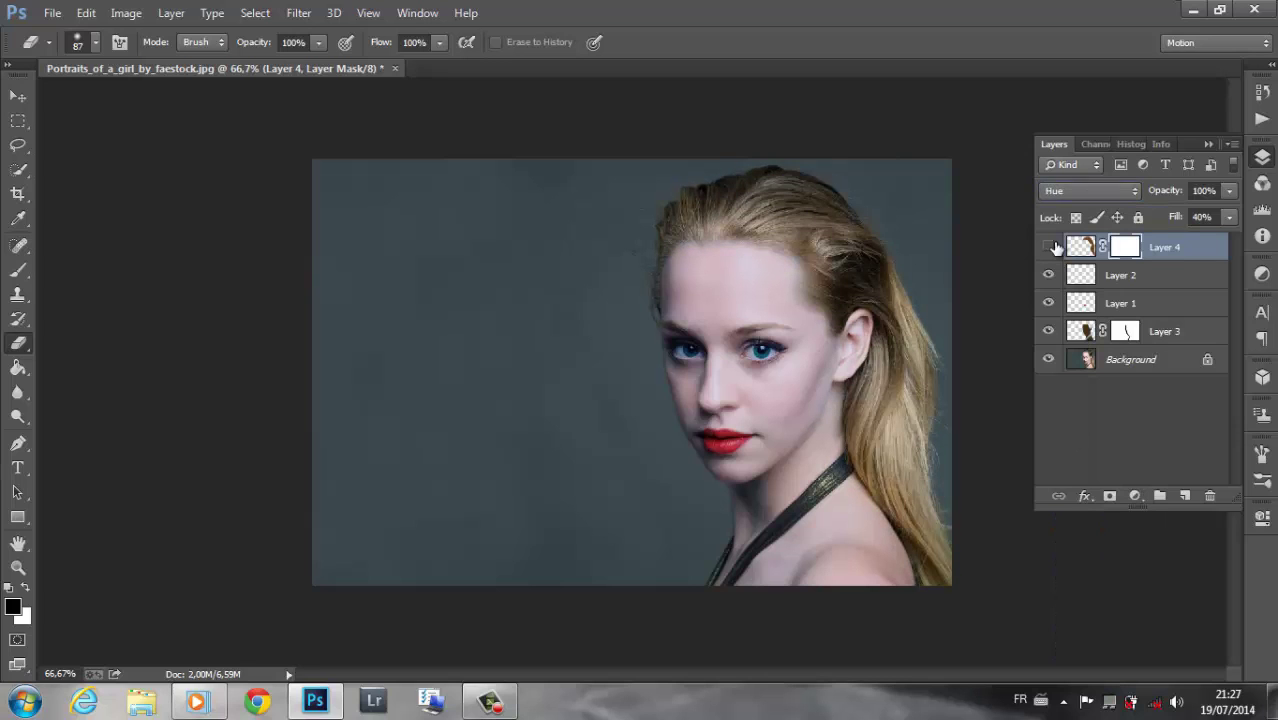
left_click(1090, 190)
left_click(1080, 288)
left_click(1097, 192)
left_click(1097, 268)
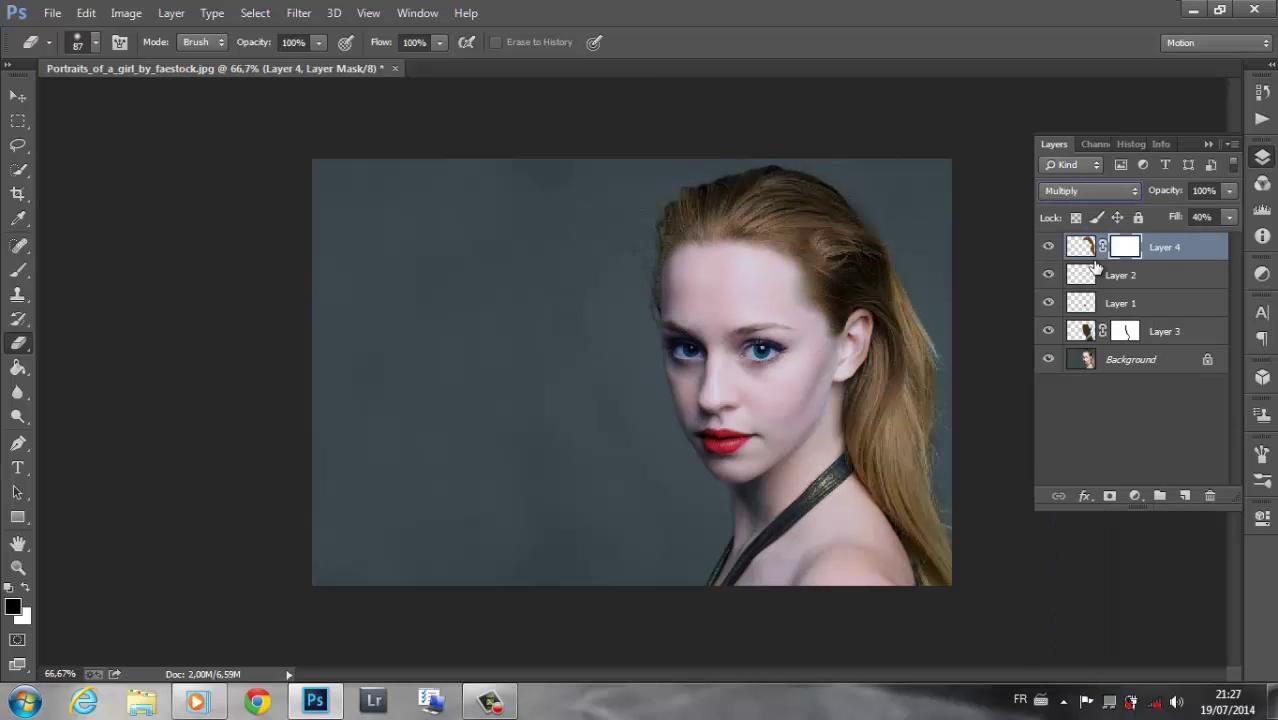
left_click_drag(1197, 219, 1178, 213)
Delete the empty Layer 5 and add a Gradient Map using the Violet-Orange preset.
left_click(1209, 496)
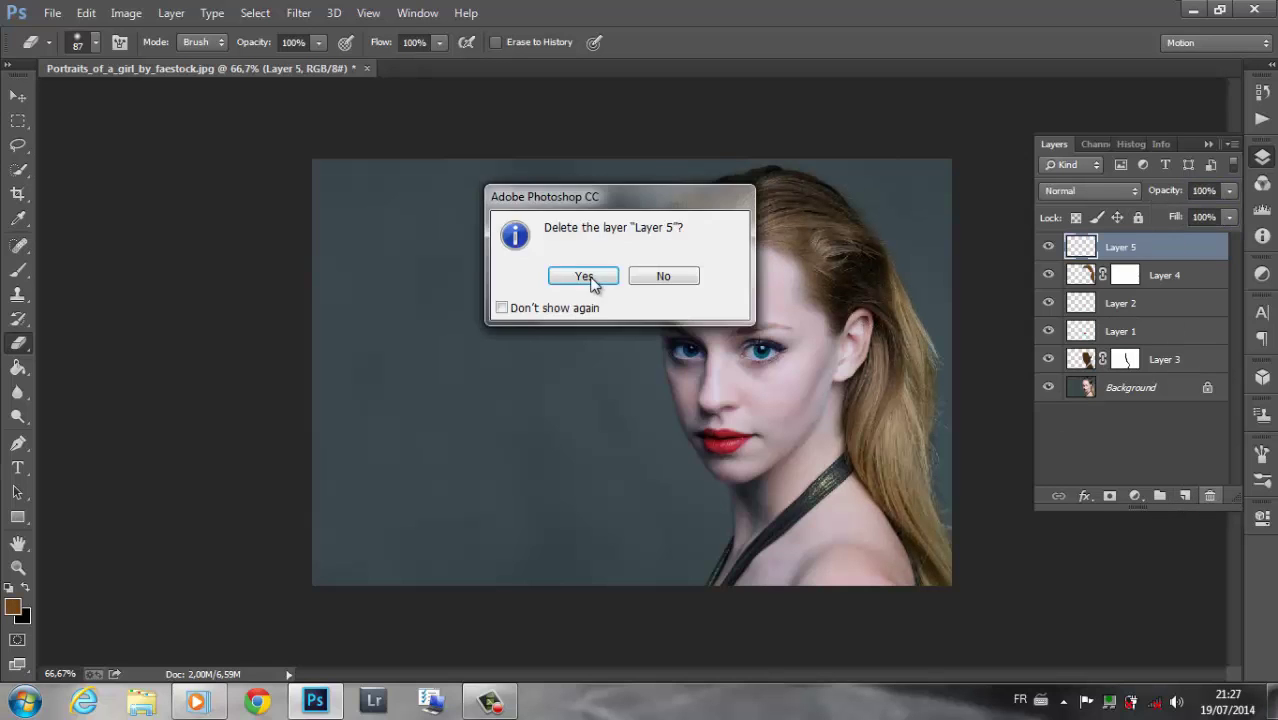
left_click(580, 275)
left_click(1262, 275)
left_click(1158, 346)
left_click(1158, 405)
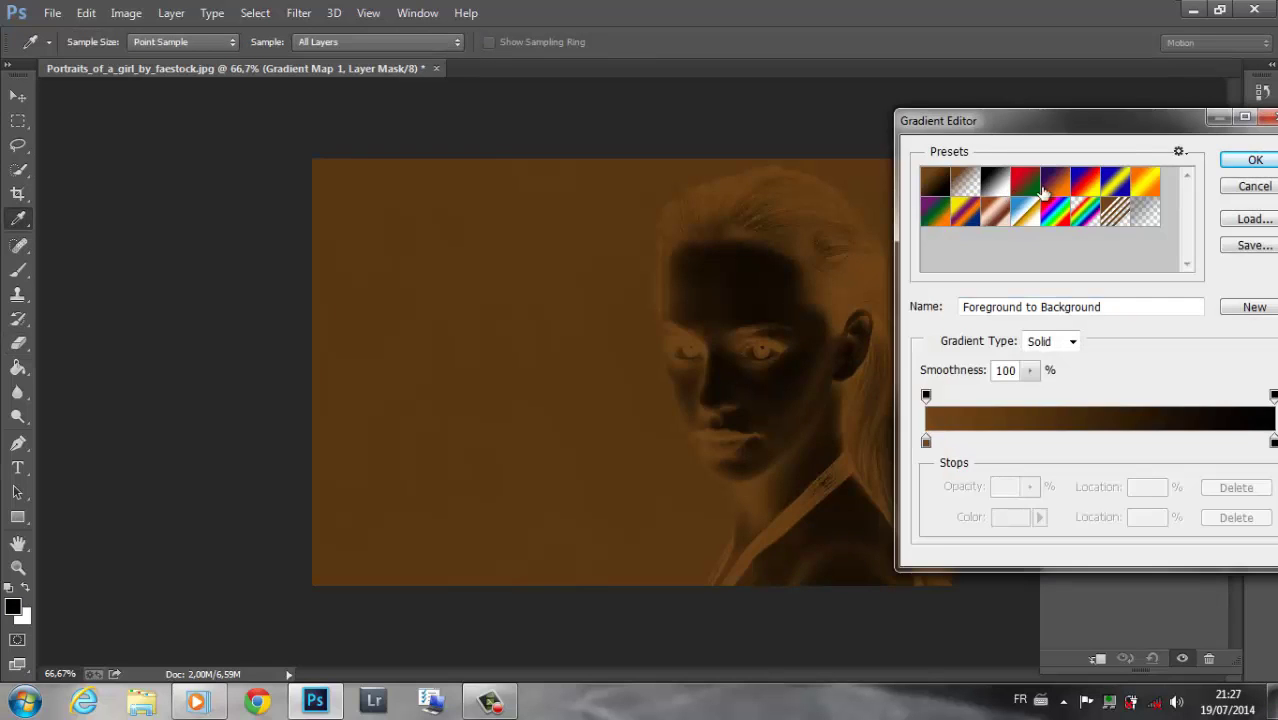
left_click(793, 174)
left_click(970, 157)
Set Gradient Map 1's blend mode to Lighten and reduce its strength.
left_click(1090, 190)
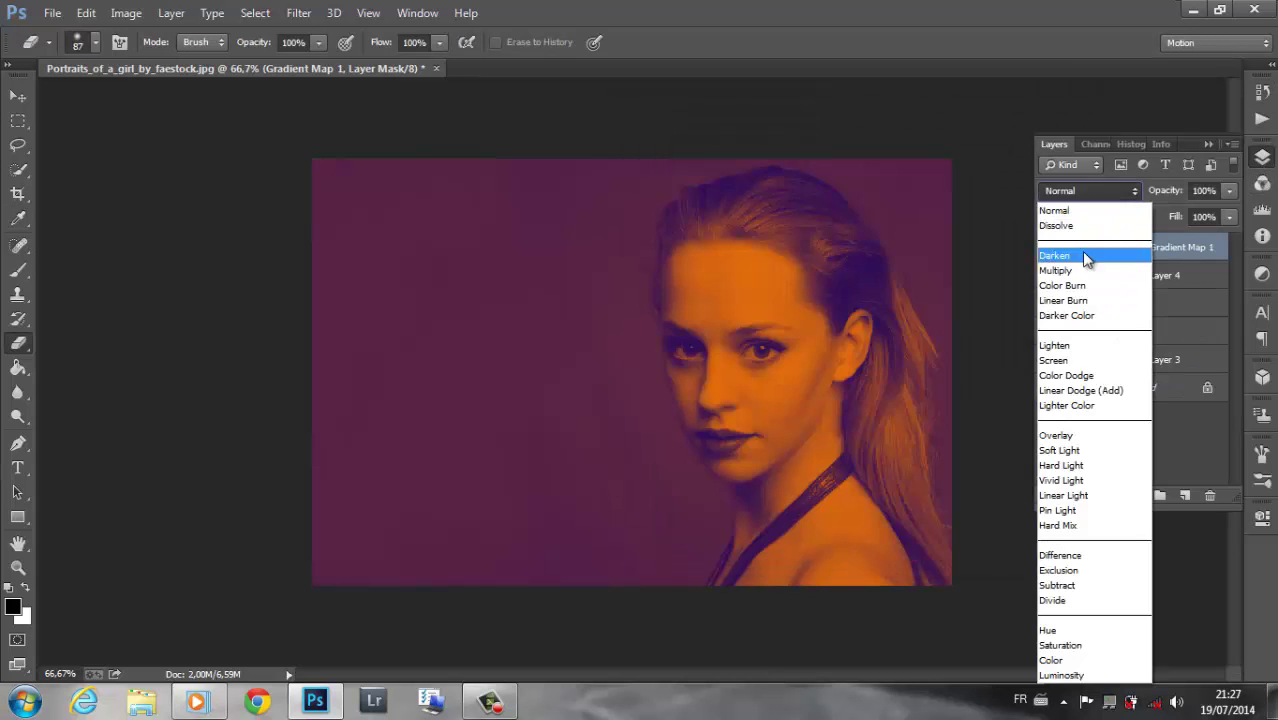
left_click(1084, 251)
key("Down")
key("Down")
key("Down")
key("Down")
key("Down")
key("Down")
key("Down")
key("Down")
key("Down")
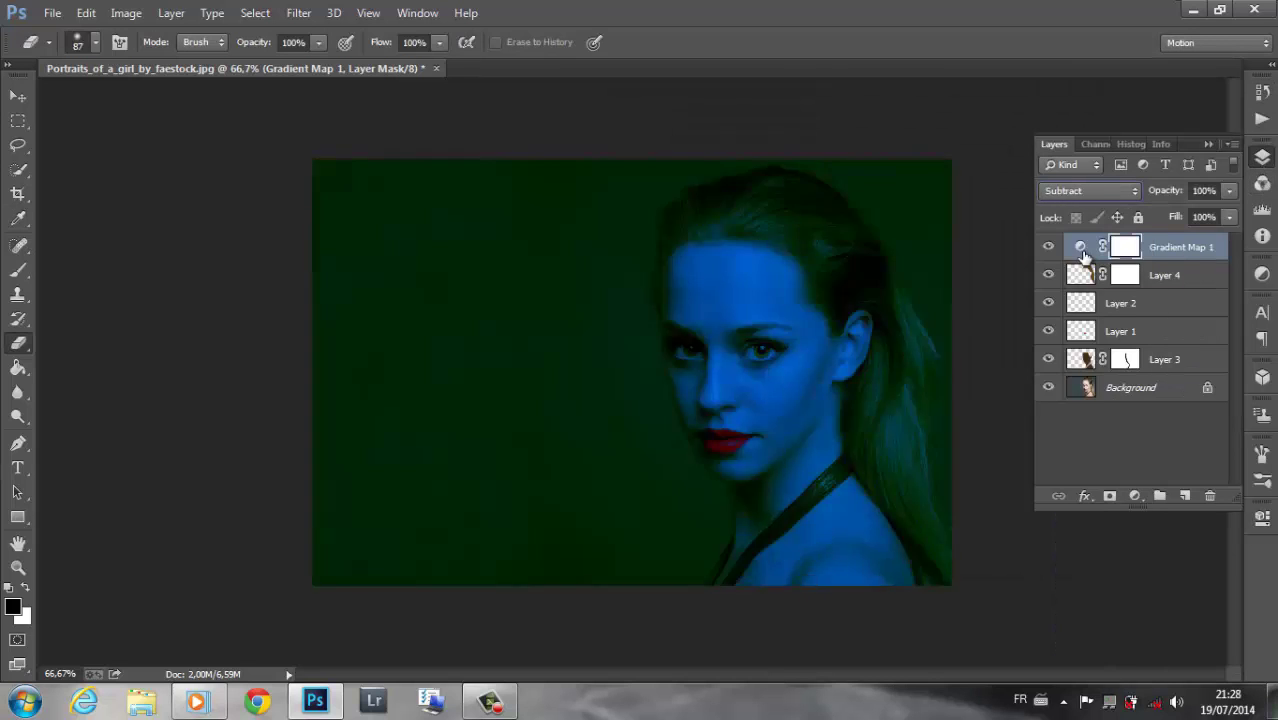
key("Down")
key("Down")
key("Down")
key("Up")
key("Up")
key("Up")
key("Up")
key("Up")
key("Up")
key("Up")
key("Up")
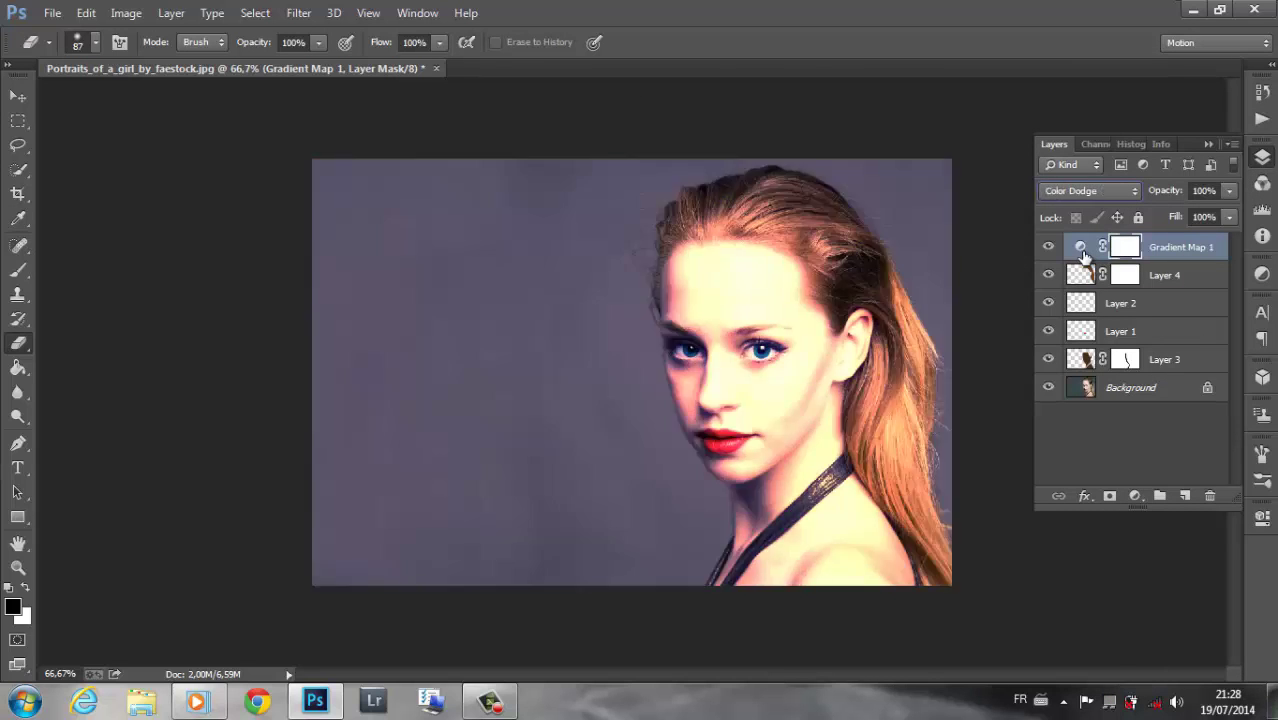
key("Up")
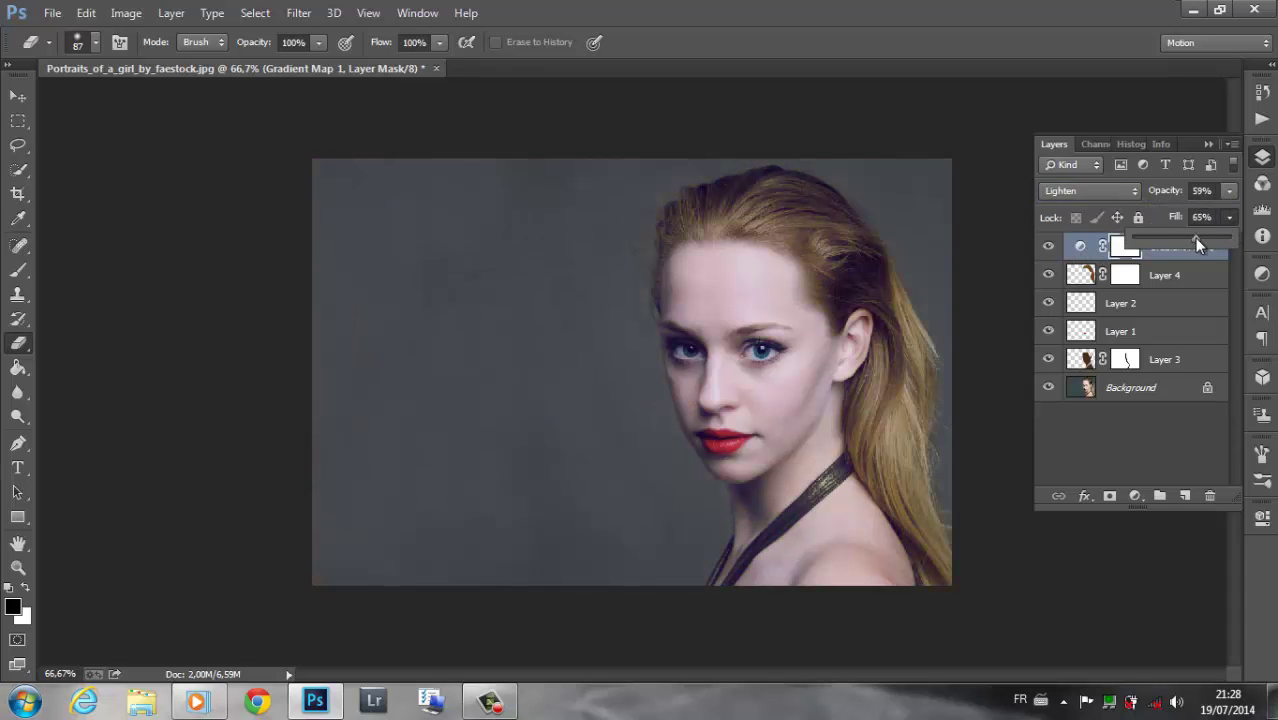
left_click(1229, 190)
left_click_drag(1192, 212, 1217, 216)
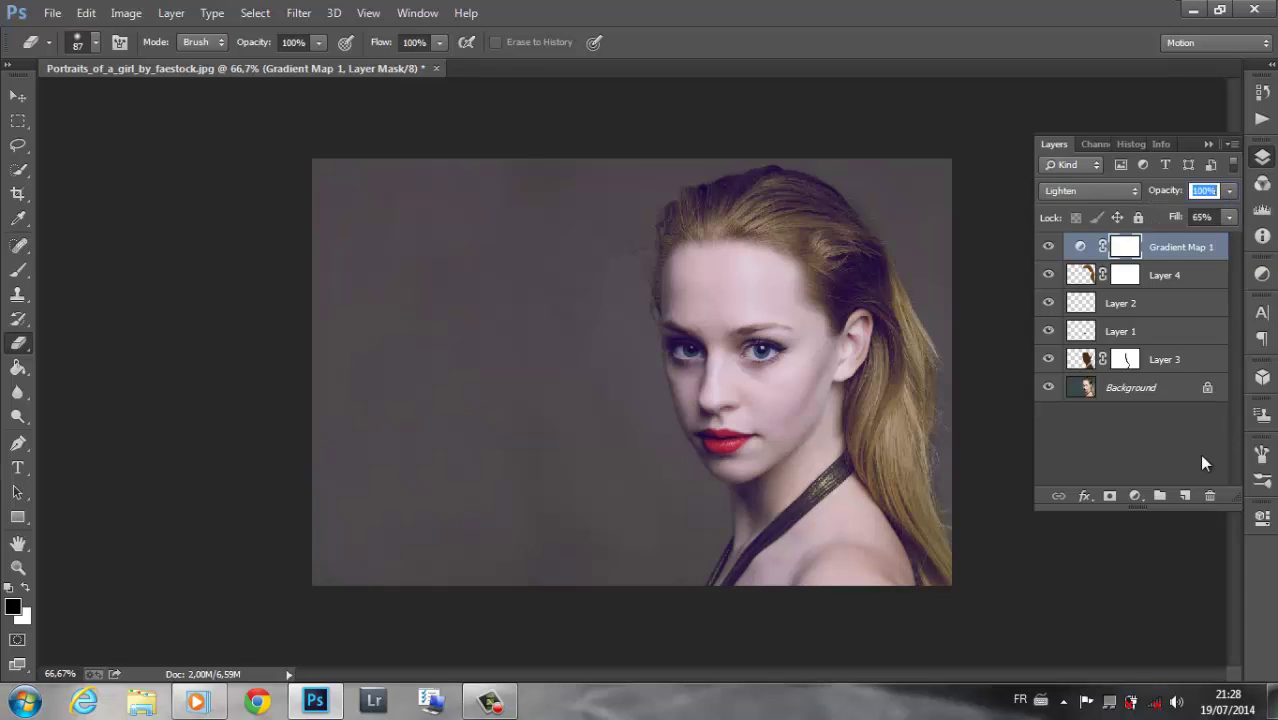
Add a second black-to-white Gradient Map in Soft Light at 64% fill.
left_click(1214, 307)
left_click(1095, 402)
key("Escape")
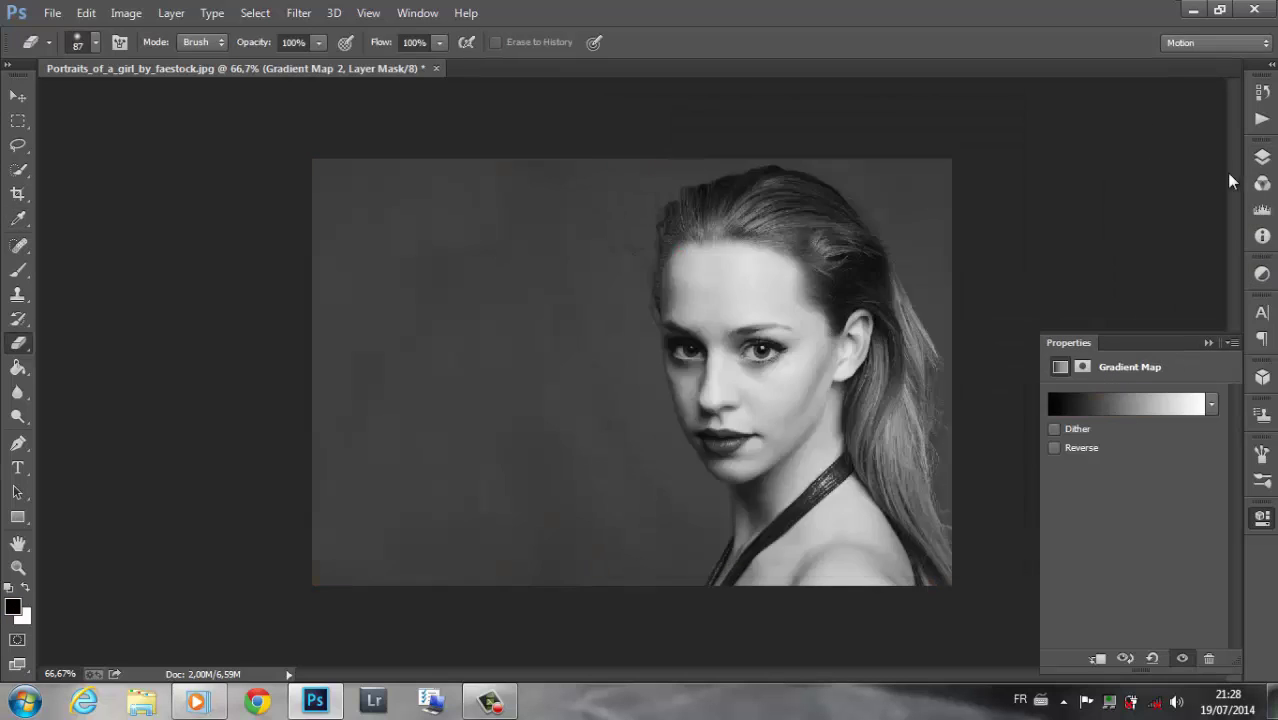
left_click(1262, 157)
left_click(1090, 190)
left_click(1085, 368)
left_click_drag(1205, 253, 1194, 240)
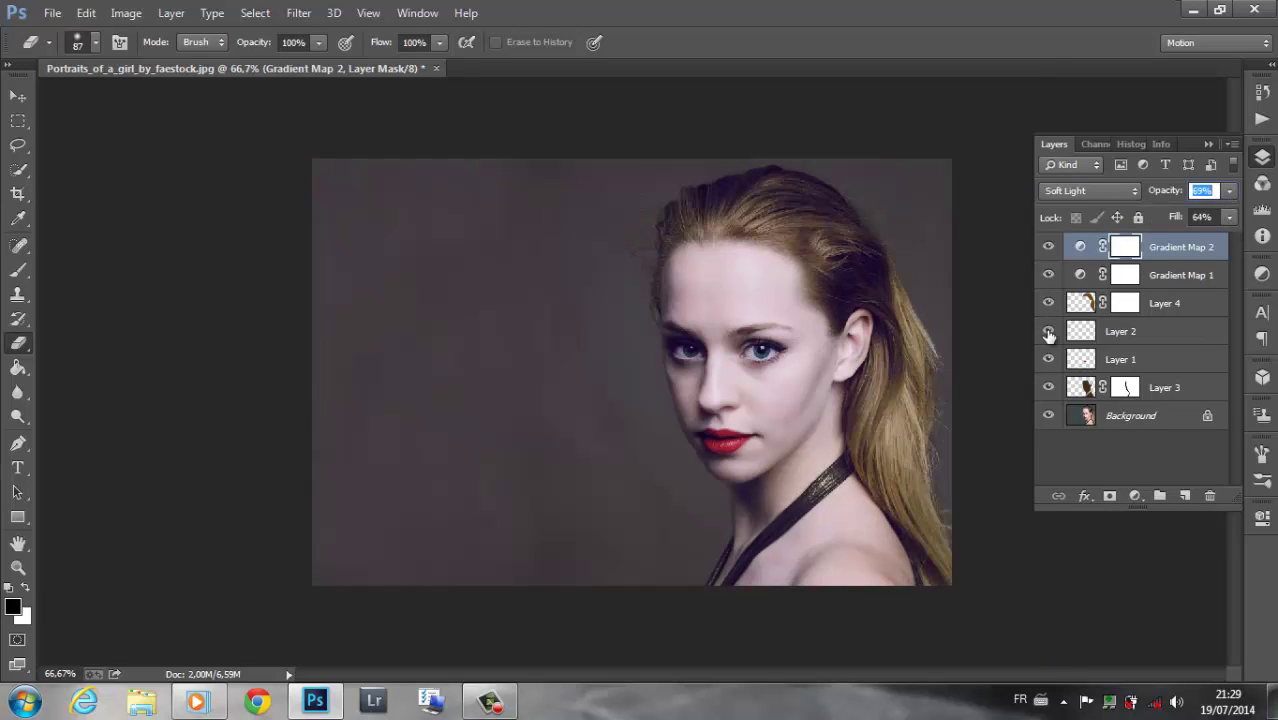
Raise Layer 1's opacity to about 62%, set Gradient Map 1 fill to 70%, then hide both maps.
left_click(1145, 366)
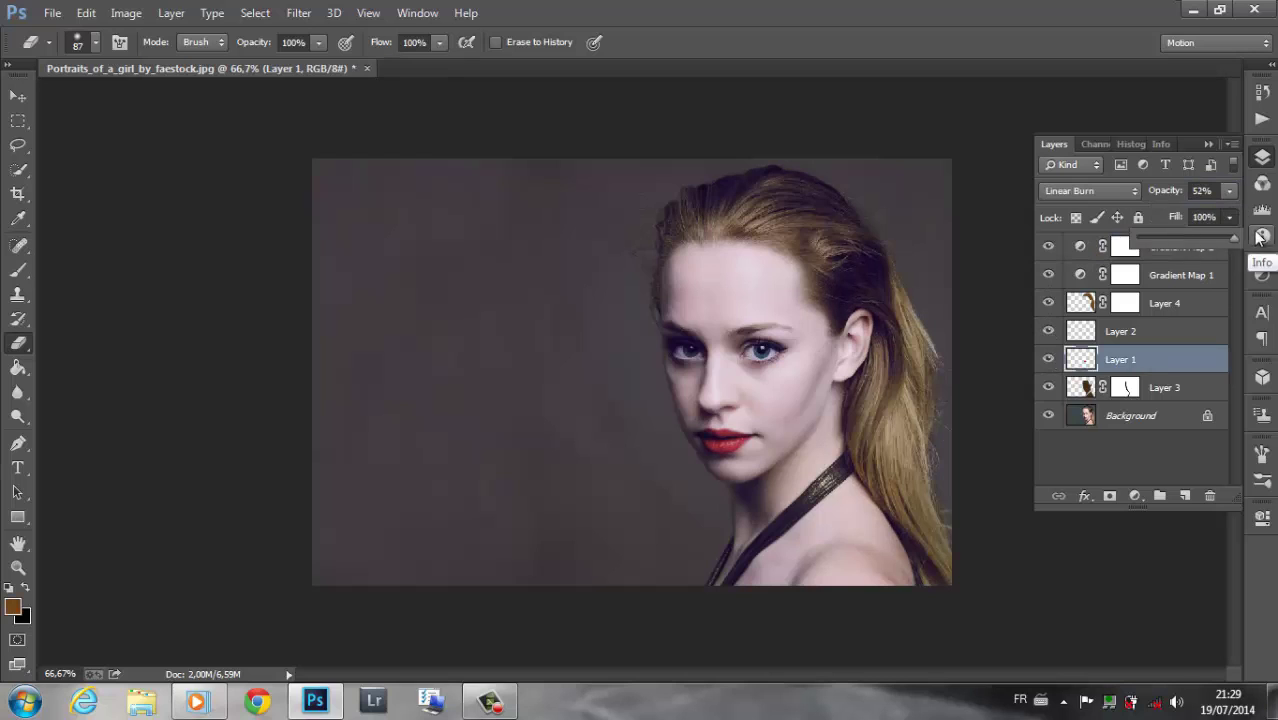
left_click_drag(1229, 190, 1200, 218)
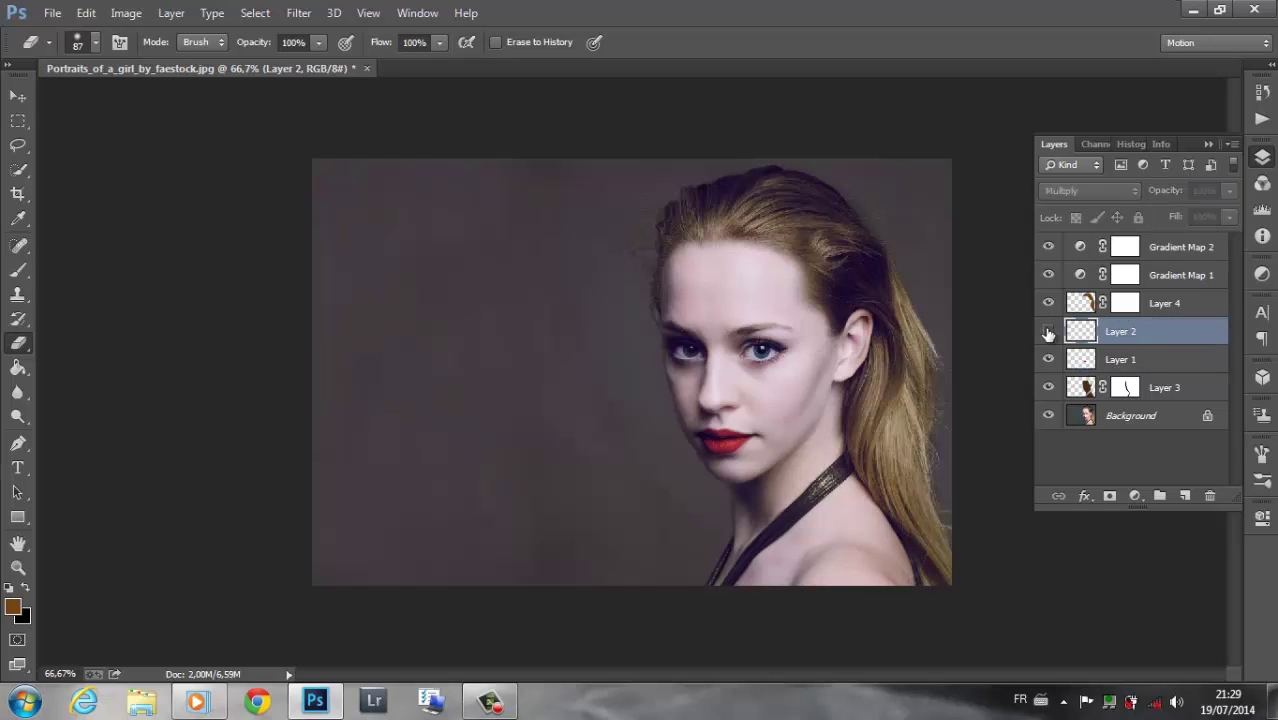
left_click(1125, 276)
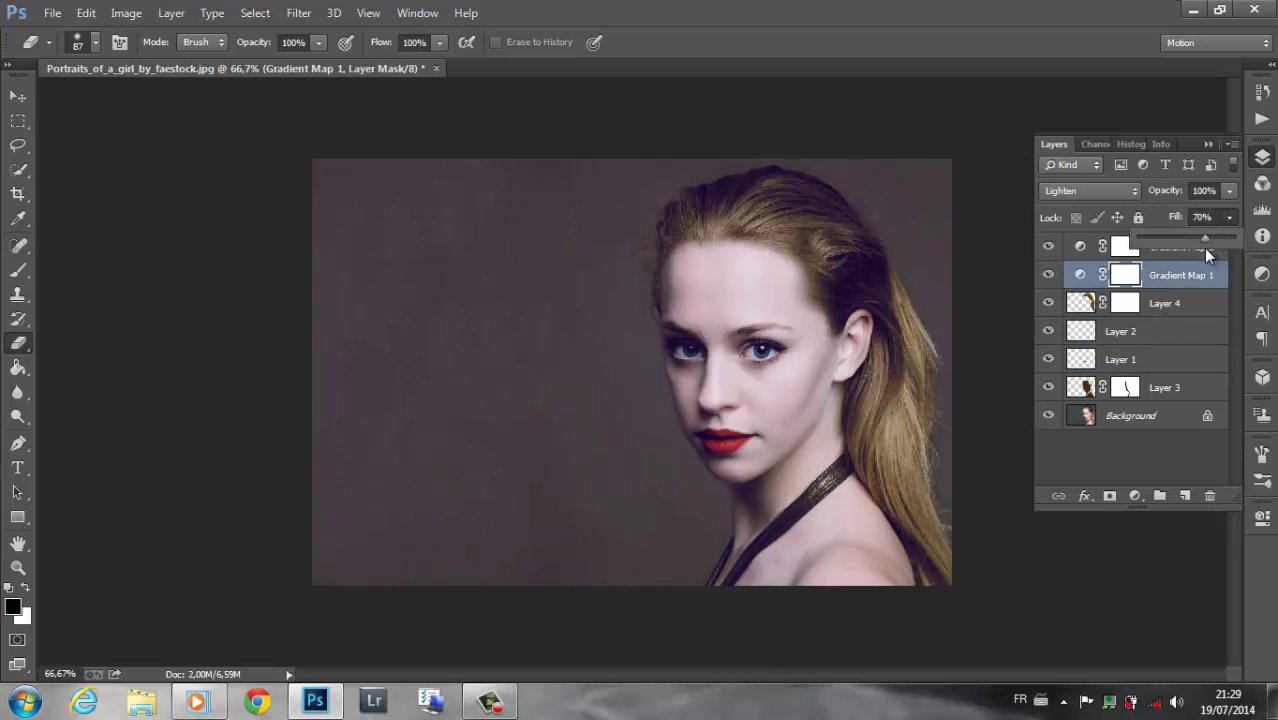
left_click_drag(1220, 256, 1220, 256)
left_click_drag(1048, 246, 1050, 276)
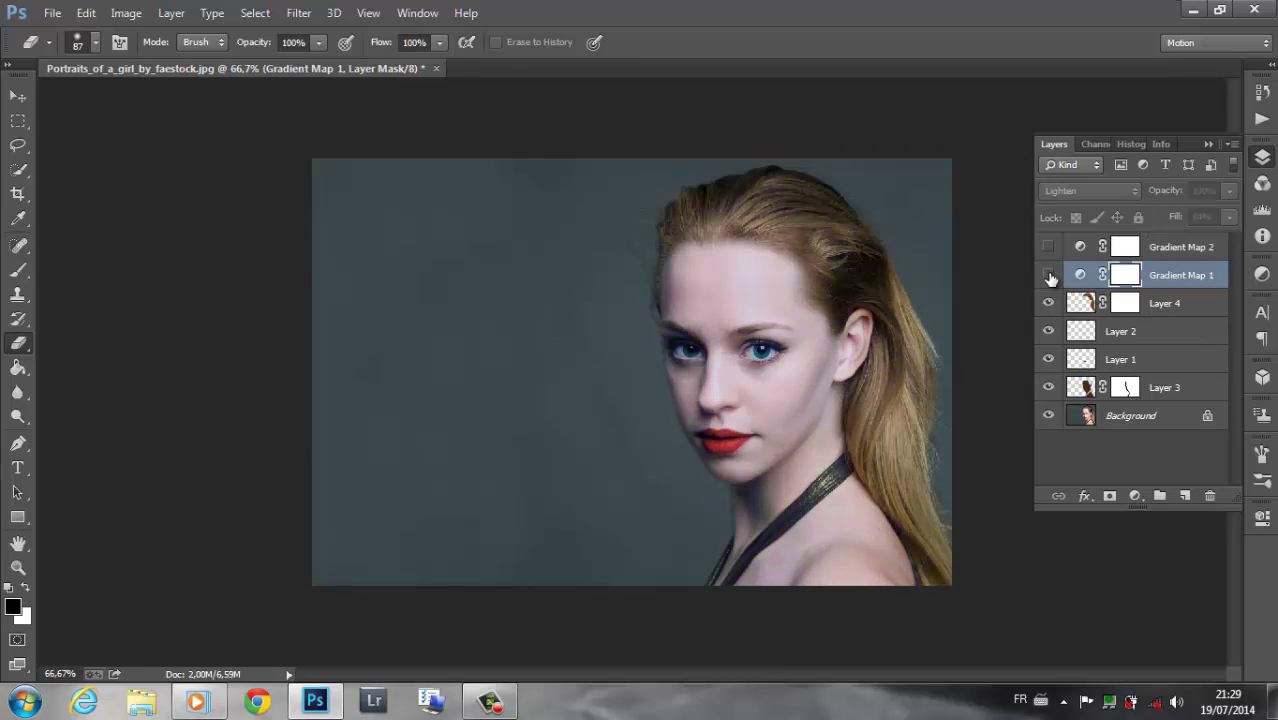
Zoom in on the eyes, add a new eyeshadow layer and switch to the Brush tool.
scroll(837, 391, "up", 2)
left_click_drag(680, 672, 825, 672)
scroll(684, 280, "up", 2)
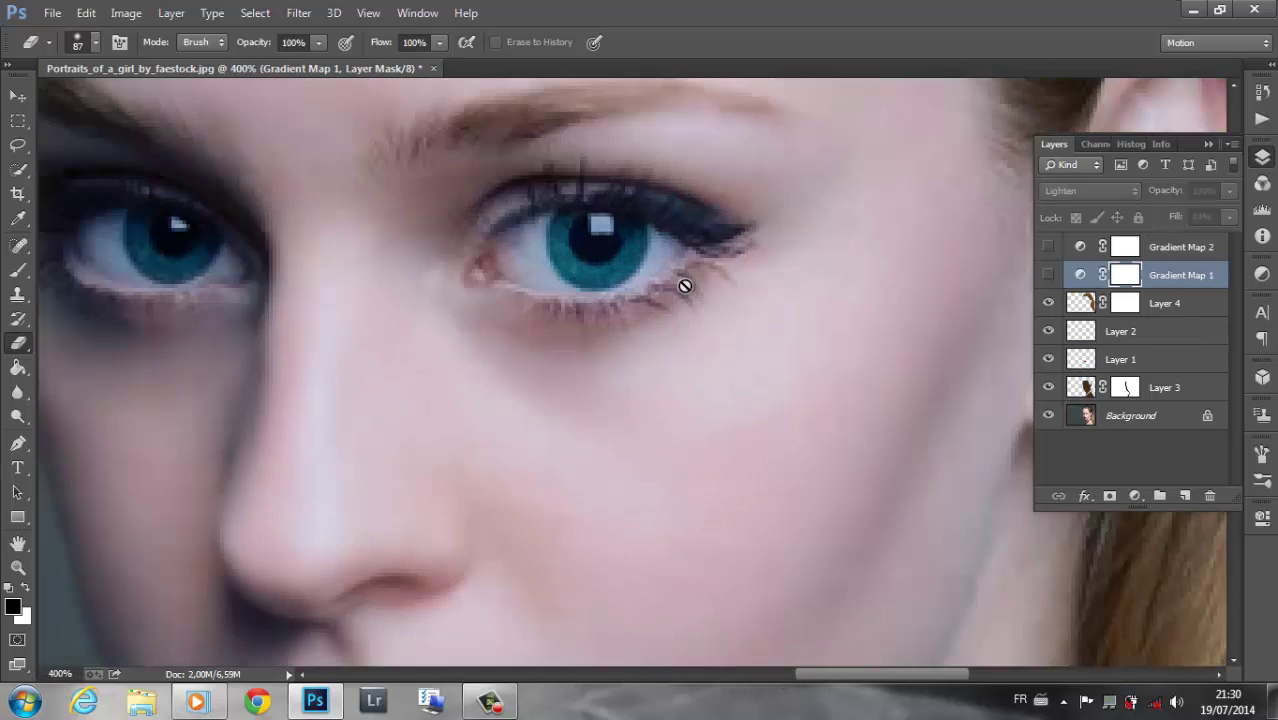
left_click(1190, 318)
key("ctrl+shift+alt+n")
left_click_drag(676, 456, 946, 456)
key("b")
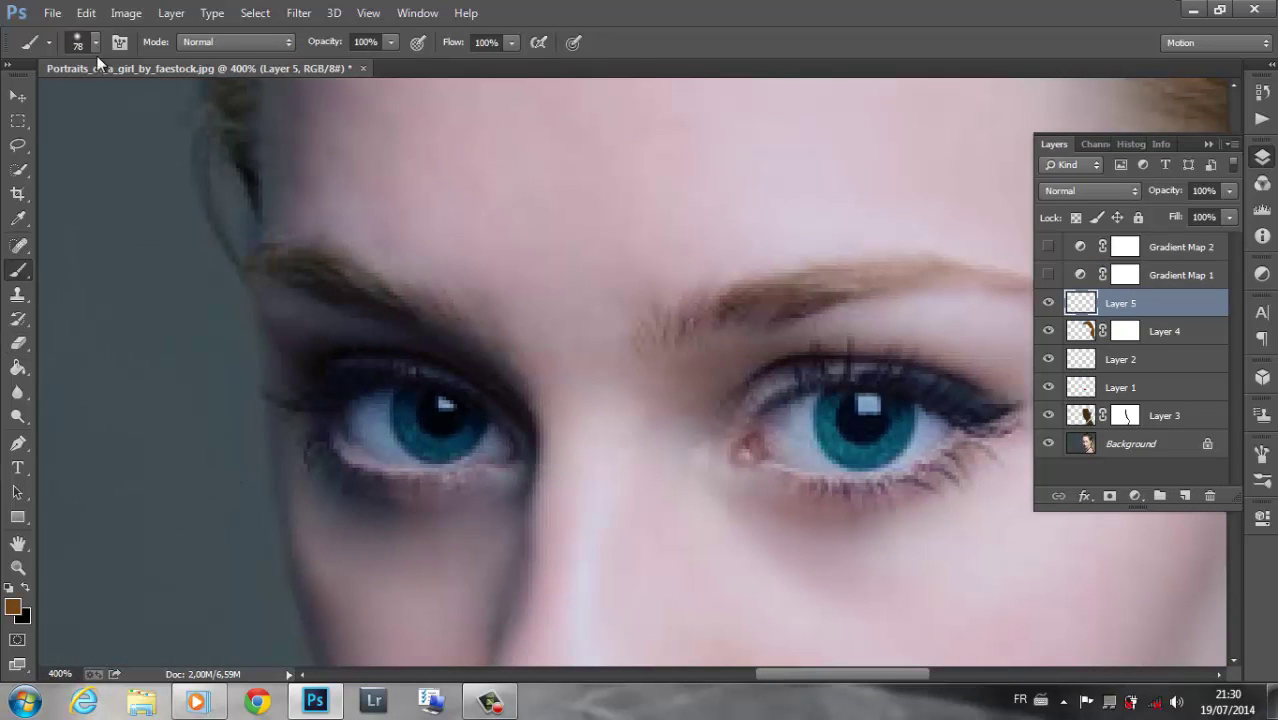
left_click(95, 42)
left_click_drag(787, 672, 822, 671)
left_click(95, 42)
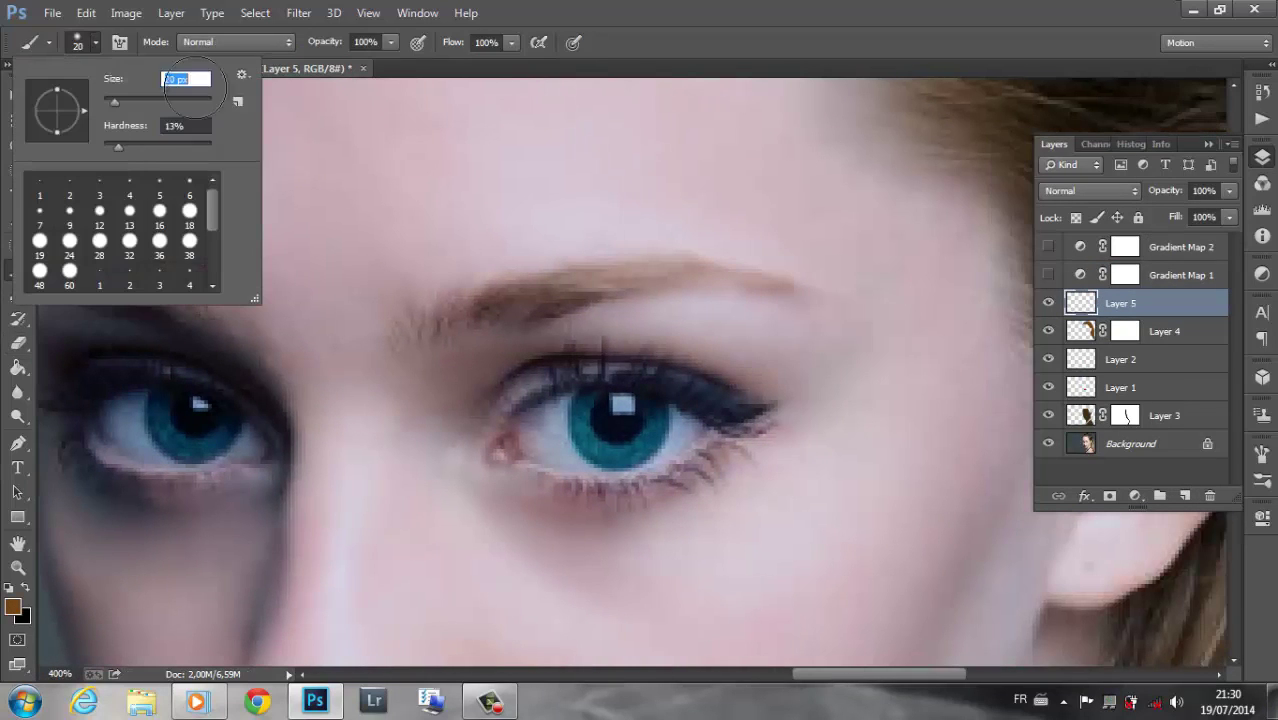
Paint light grey over both upper eyelids with a smaller brush.
left_click(13, 607)
left_click(408, 323)
left_click_drag(408, 323, 399, 277)
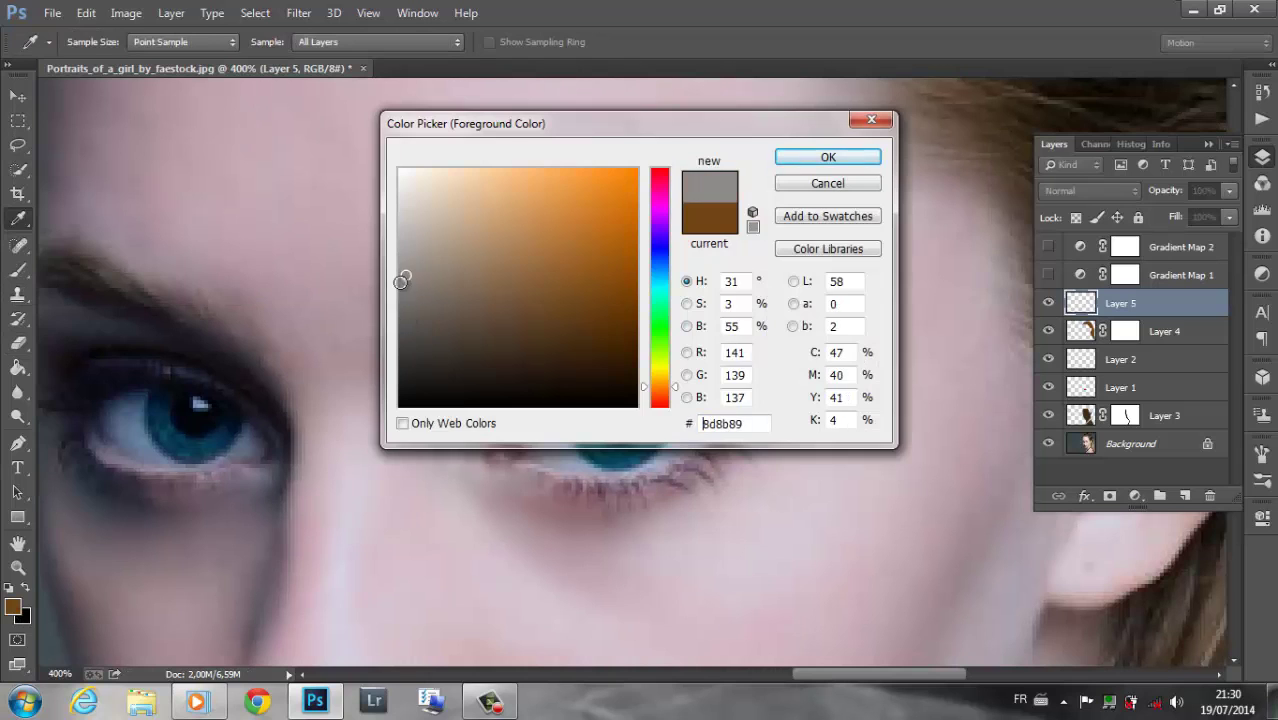
left_click(826, 159)
left_click_drag(751, 388, 499, 390)
left_click_drag(839, 672, 793, 670)
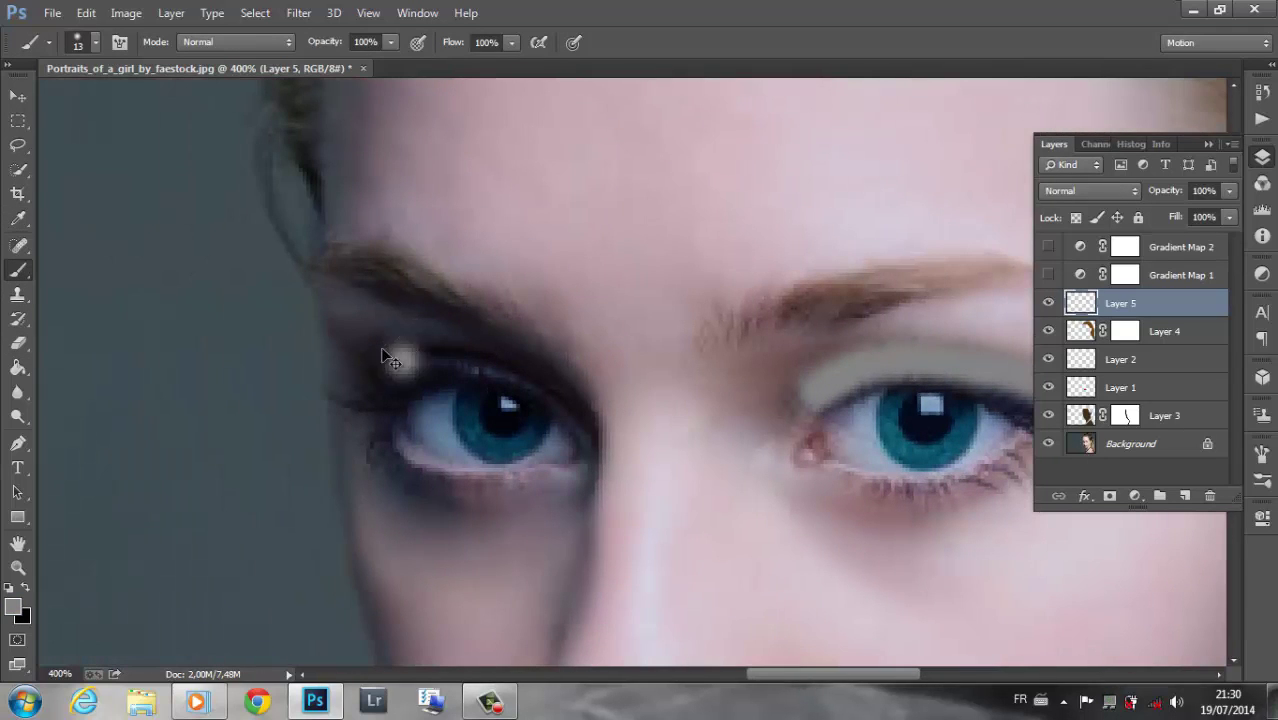
left_click(95, 42)
left_click_drag(110, 103, 107, 103)
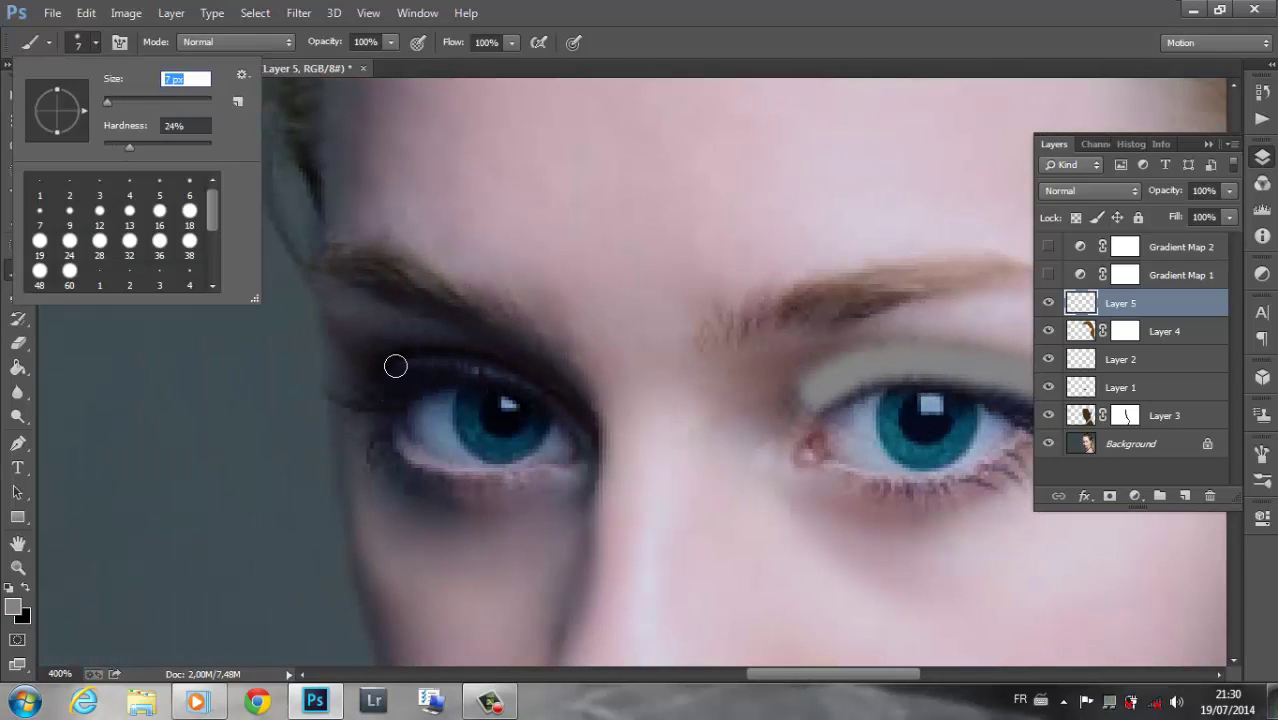
mouse_move(390, 372)
left_mouse_down()
mouse_move(528, 381)
mouse_move(585, 420)
left_mouse_up()
Switch to the Eraser and shrink it to 13 px.
key("e")
left_click(95, 42)
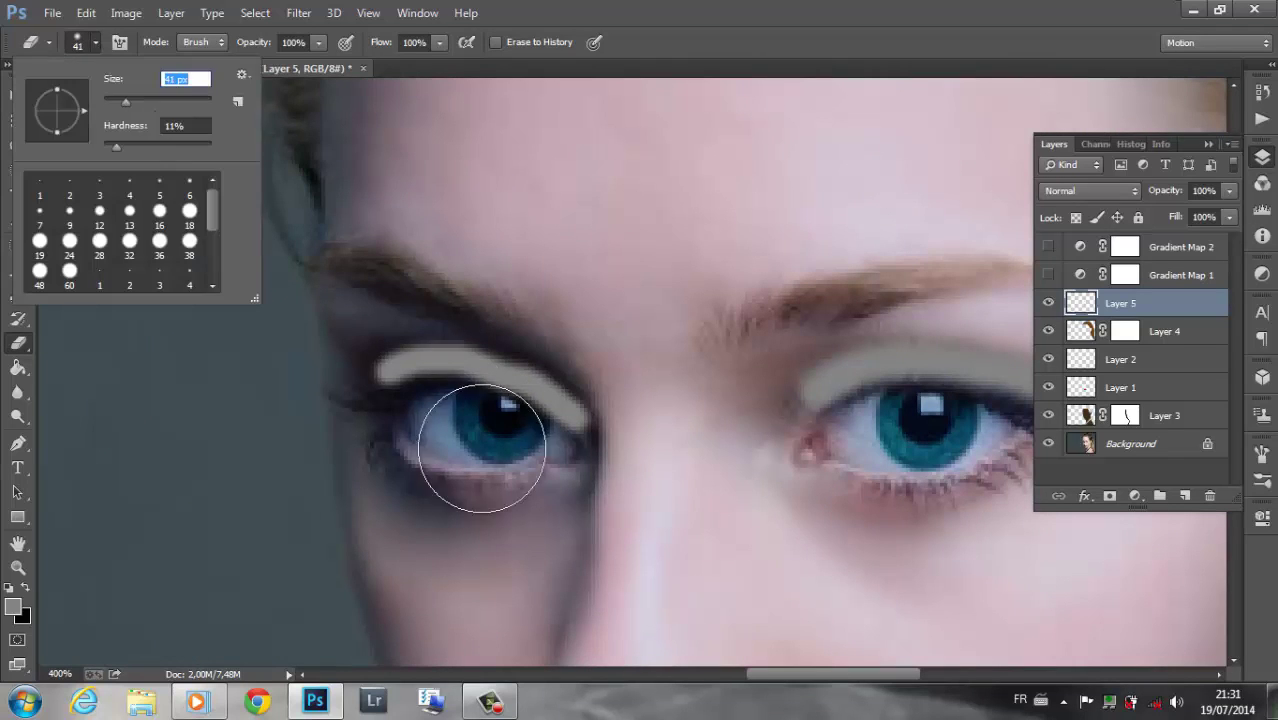
left_click(95, 42)
left_click_drag(113, 100, 110, 100)
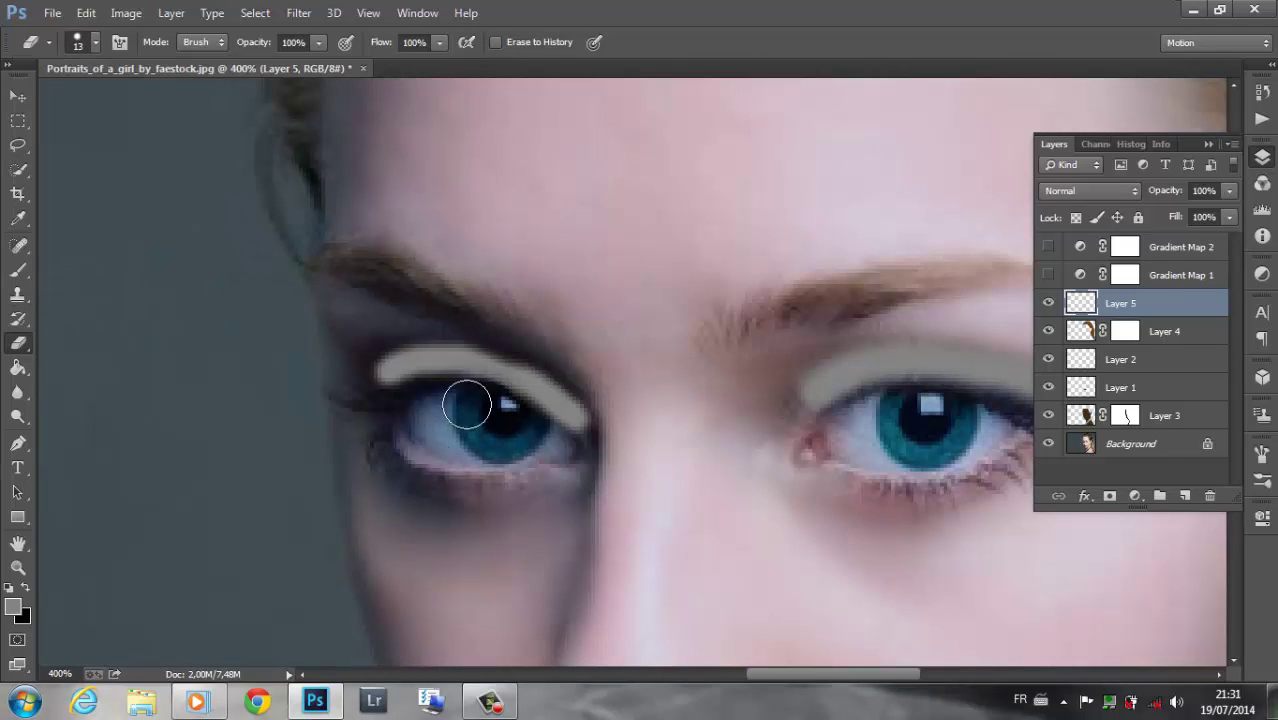
Try Color Burn, lighter modes and Darker Color on the eyeshadow layer.
left_click(1090, 190)
left_click(1062, 285)
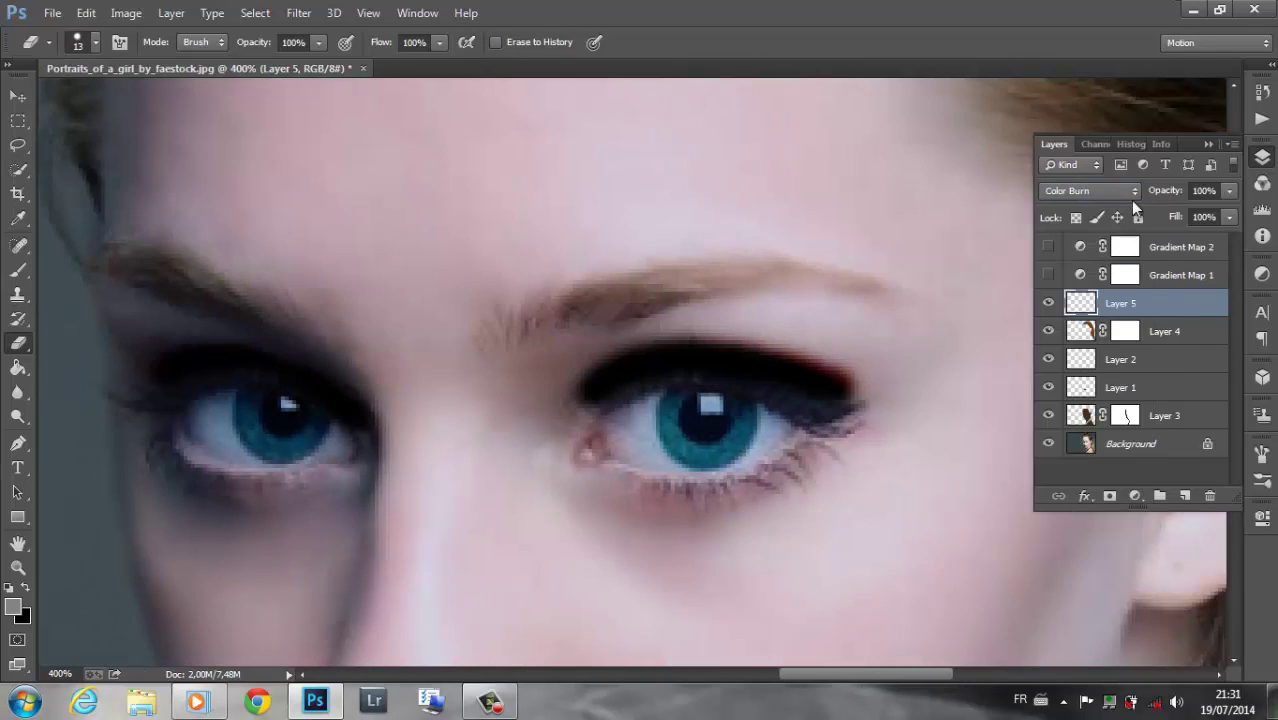
left_click(1090, 190)
left_click(1085, 302)
key("Down")
key("Down")
key("Down")
key("Down")
key("Down")
key("Down")
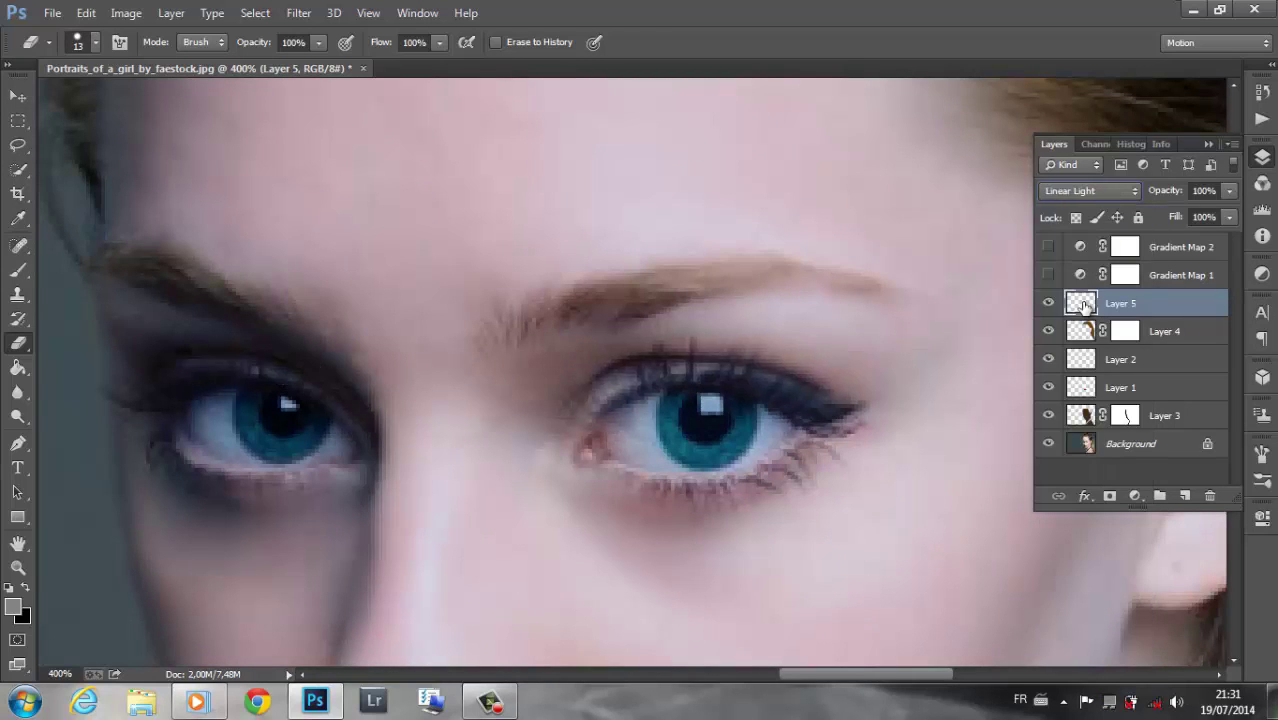
key("Down")
key("Down")
key("Down")
key("Down")
key("Down")
key("Down")
left_click(1090, 190)
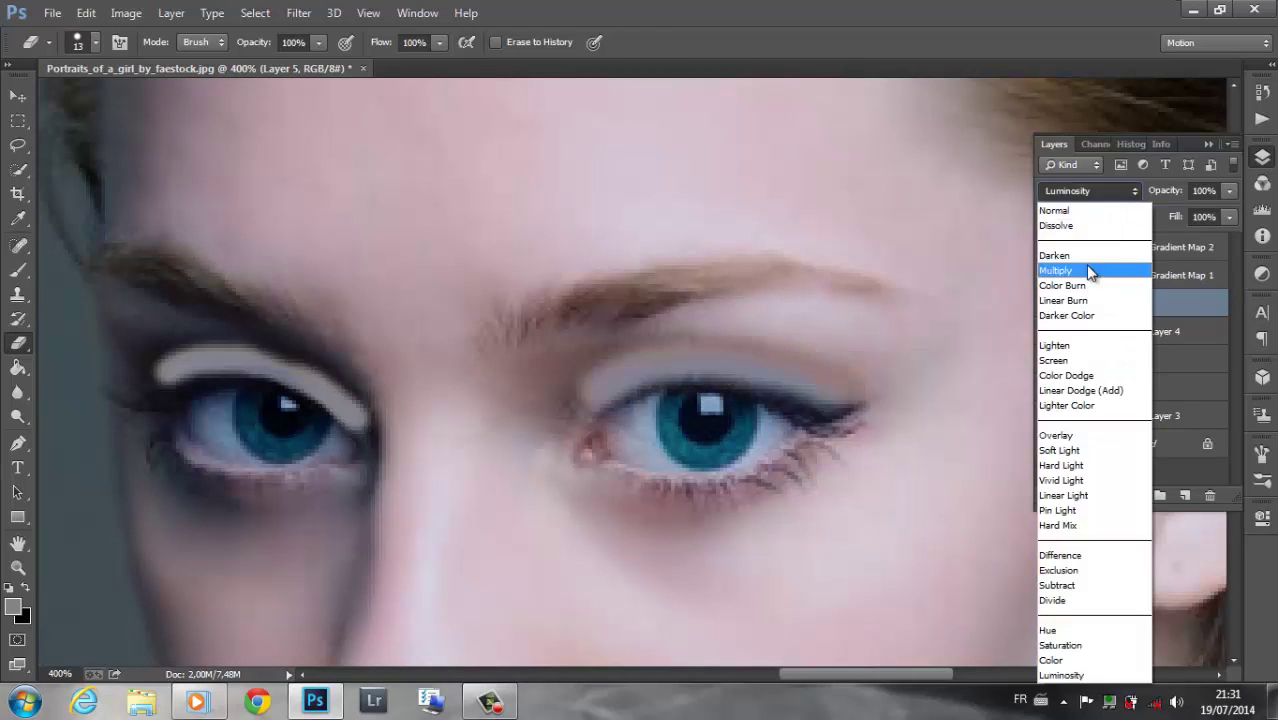
left_click(1080, 325)
left_click(1048, 303)
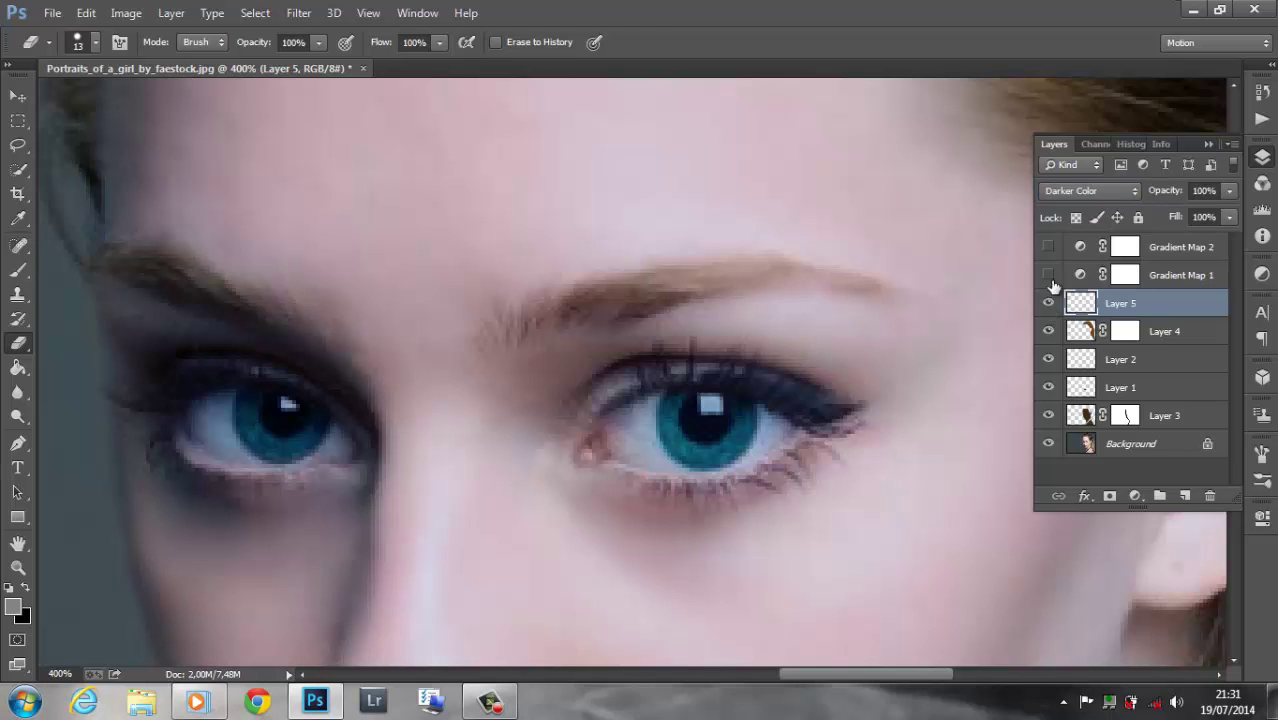
Set the eyeshadow layer to Multiply, briefly trying Dissolve before returning to Multiply.
left_click(1110, 190)
left_click(1080, 262)
key("ctrl+minus")
key("ctrl+minus")
key("ctrl+minus")
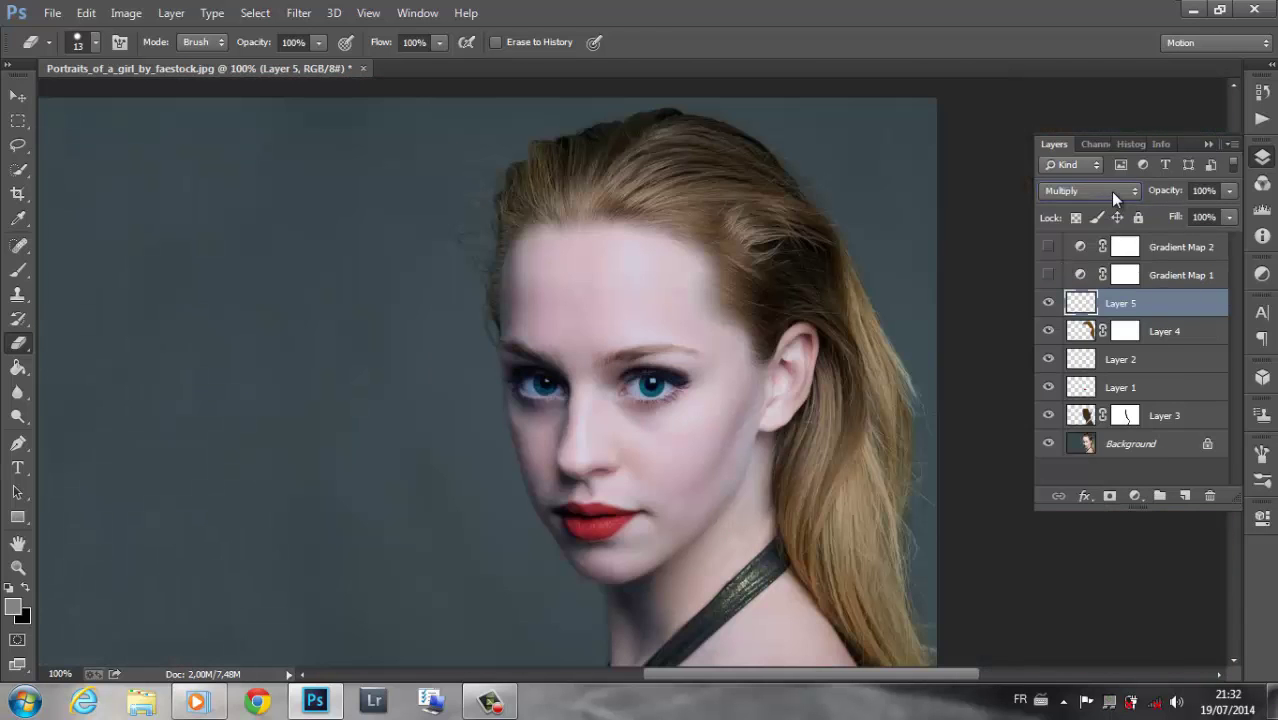
left_click(1115, 192)
left_click(1080, 222)
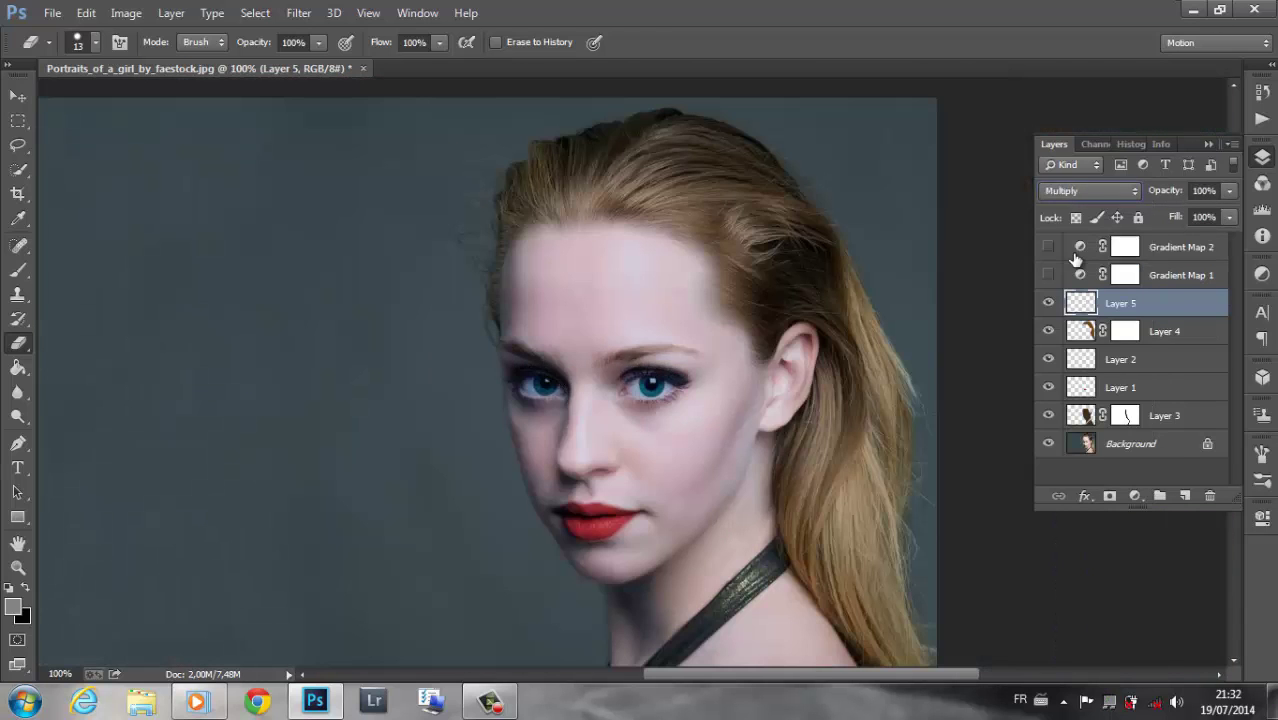
key("Down")
key("Down")
key("Down")
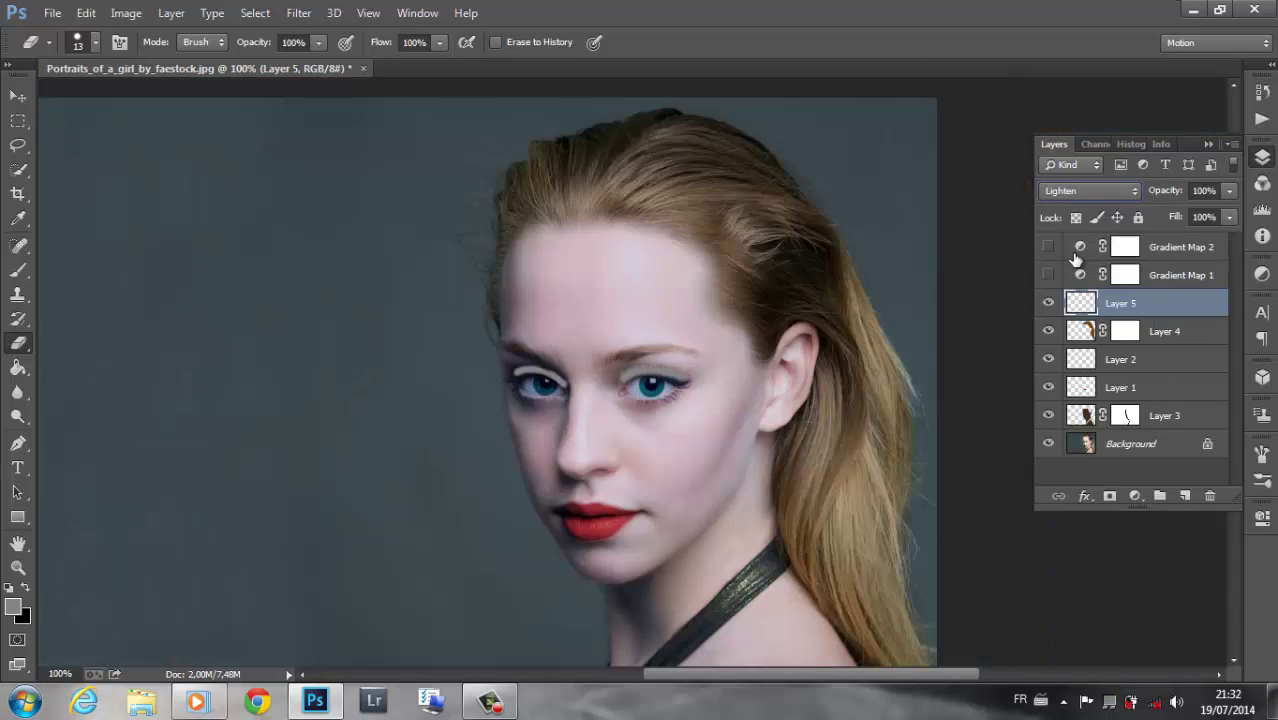
key("Up")
key("Up")
key("Up")
Shift the eyeshadow hue to +148 and lightness to +78, then add a new layer.
key("ctrl+u")
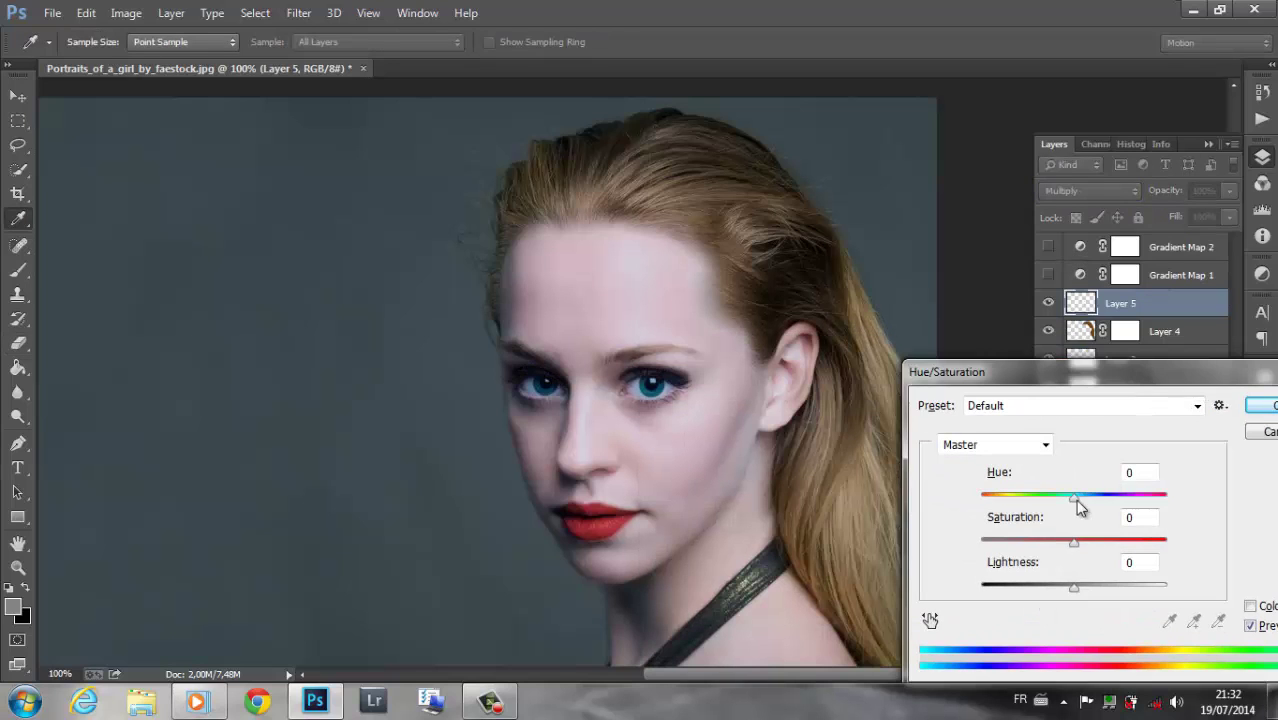
mouse_move(1078, 495)
left_mouse_down()
mouse_move(970, 495)
mouse_move(1155, 495)
left_mouse_up()
left_click(1078, 587)
left_click_drag(1088, 594, 1150, 597)
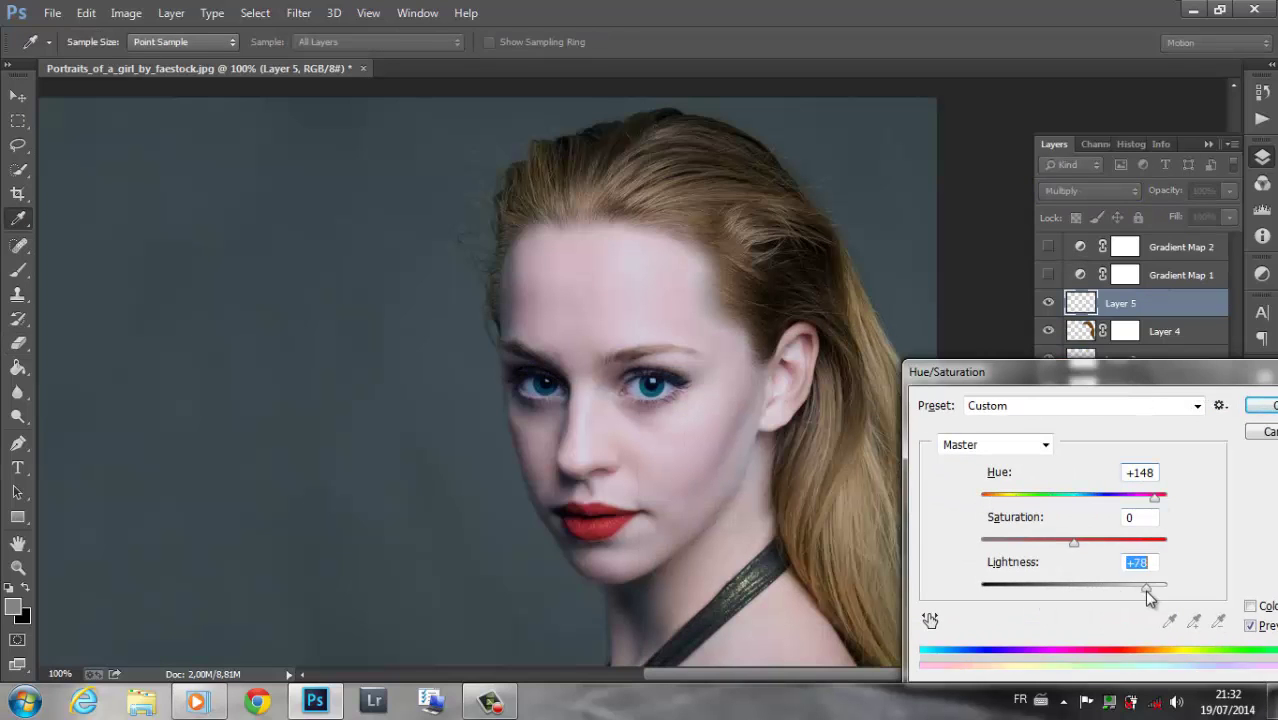
key("Return")
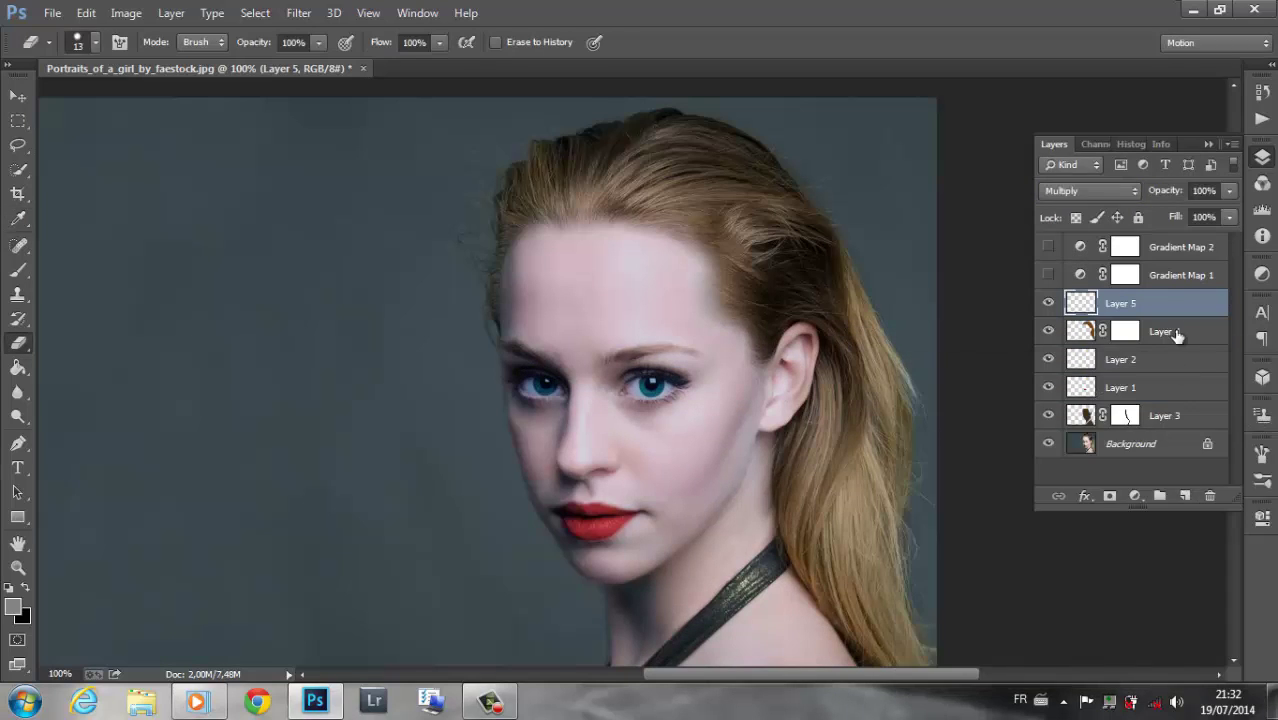
left_click(1185, 496)
Pick a magenta colour, set the brush size, and paint over both eyelids.
left_click(14, 607)
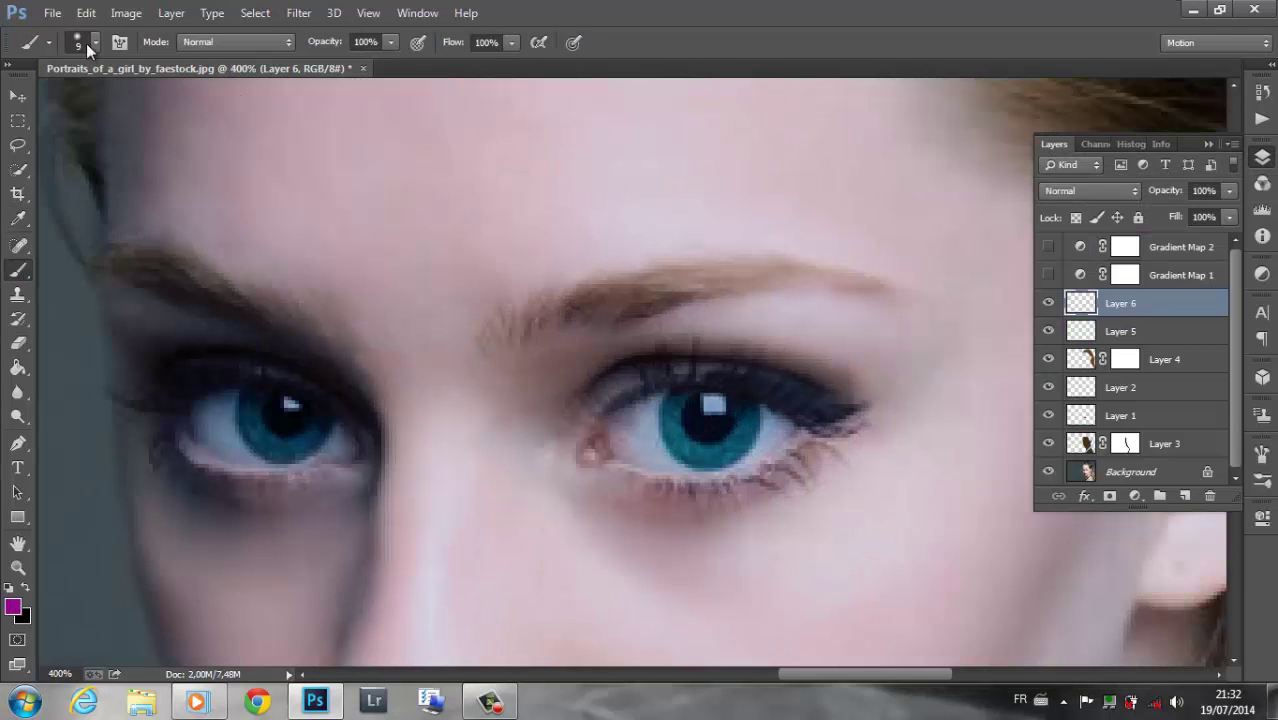
left_click(86, 43)
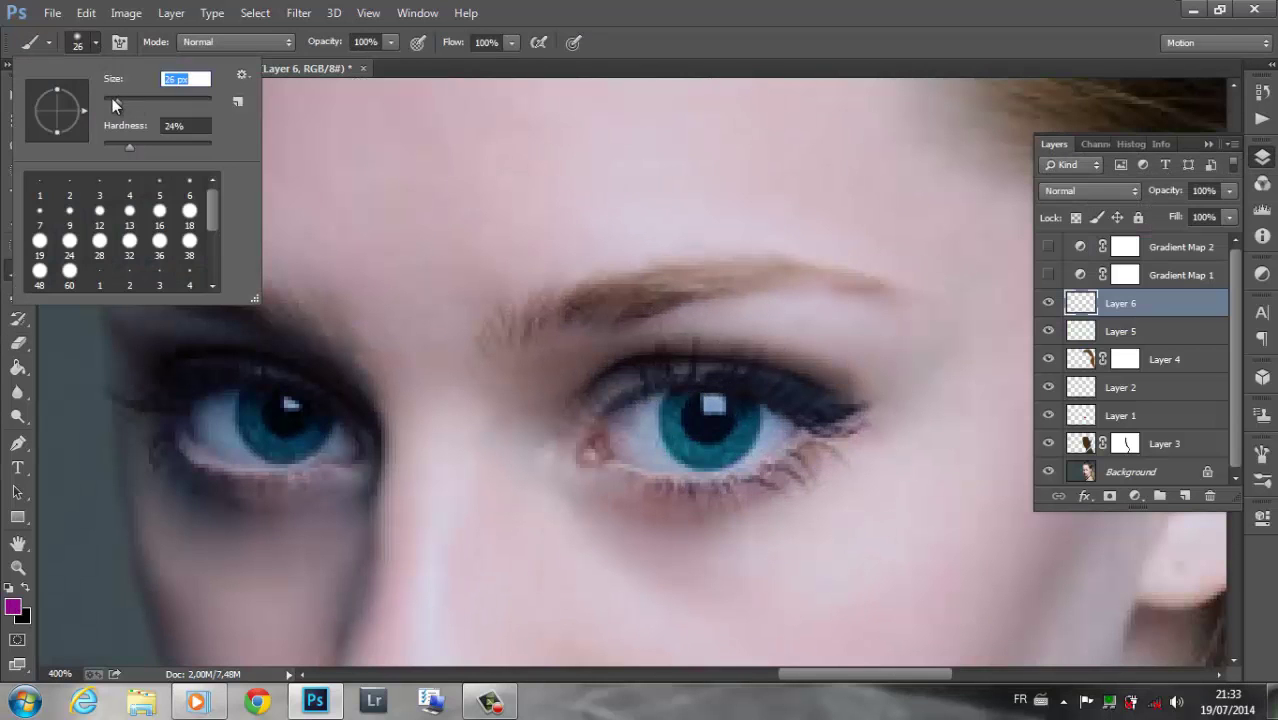
mouse_move(865, 385)
left_mouse_down()
mouse_move(890, 340)
mouse_move(630, 320)
mouse_move(793, 319)
left_mouse_up()
left_click_drag(830, 680, 765, 680)
mouse_move(590, 320)
left_mouse_down()
mouse_move(782, 385)
mouse_move(799, 442)
left_mouse_up()
left_click_drag(590, 370, 580, 350)
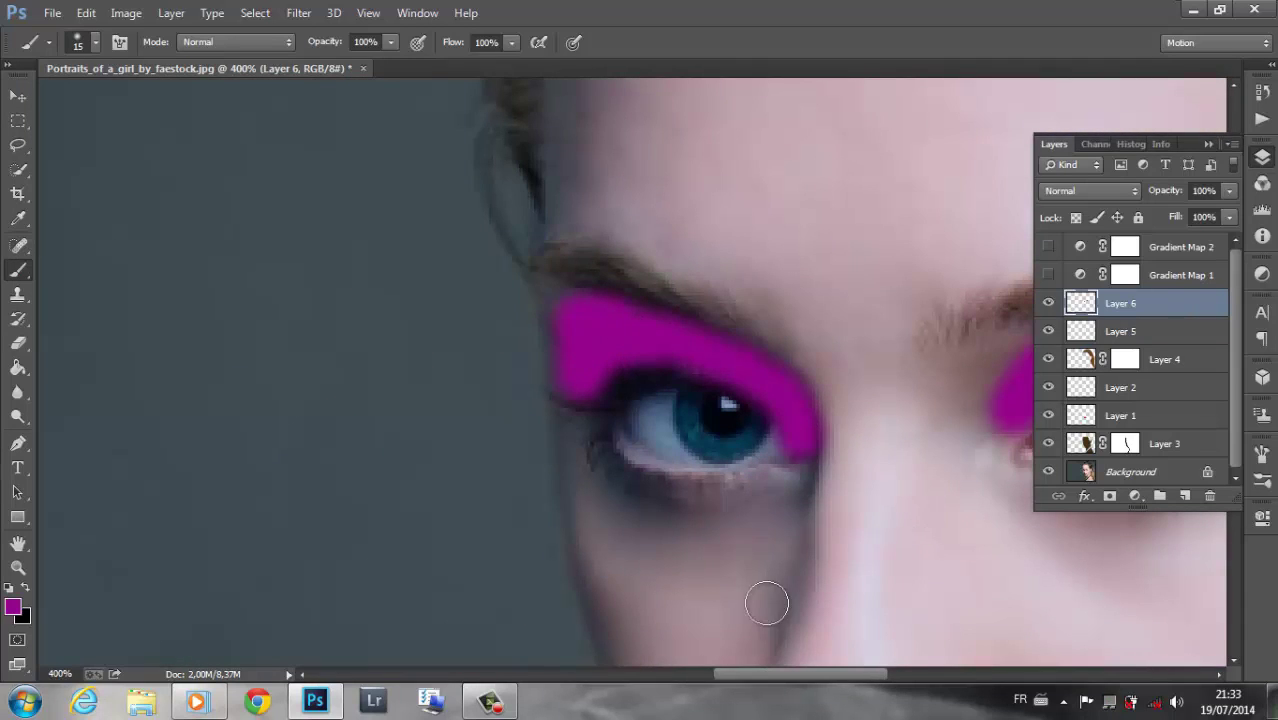
scroll(766, 603, "right", 5)
Try Multiply and other blend modes, then set Layer 6 opacity to 75% and fill to 66%.
left_click(1090, 190)
left_click(1090, 262)
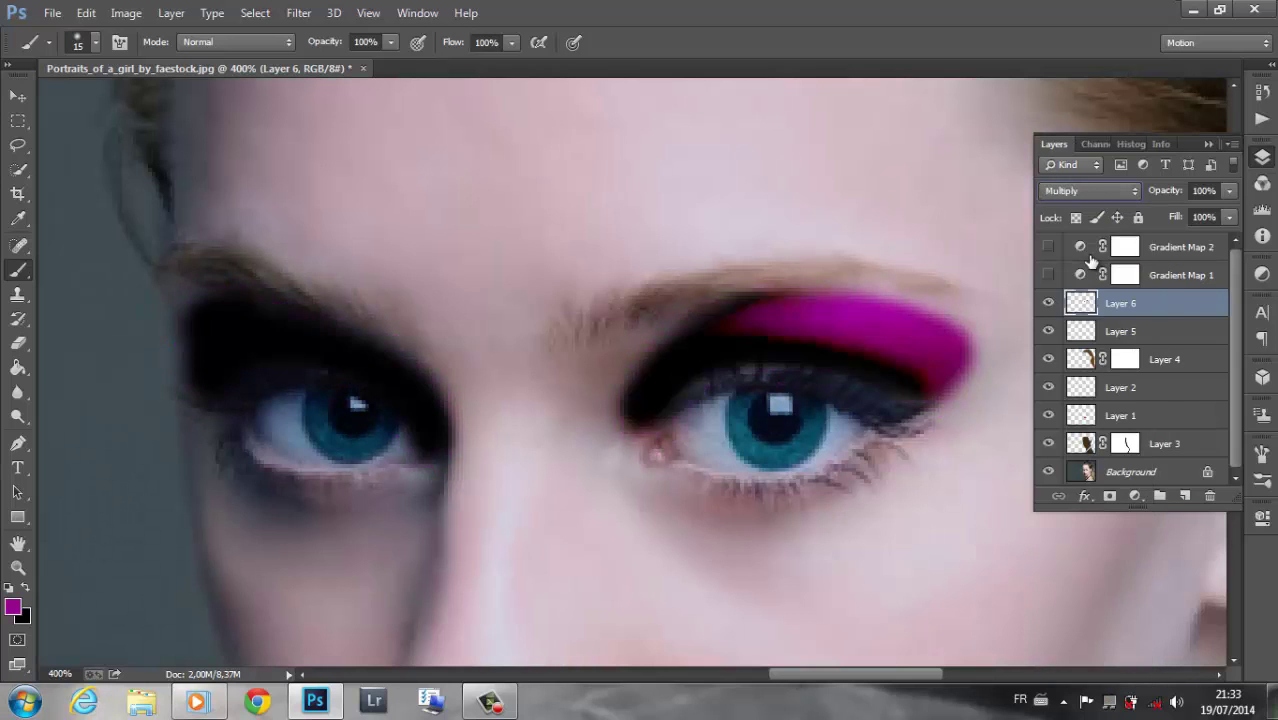
key("ctrl+1")
key("Down")
key("Down")
key("Down")
key("Down")
key("Down")
key("Down")
key("Down")
key("Down")
key("Down")
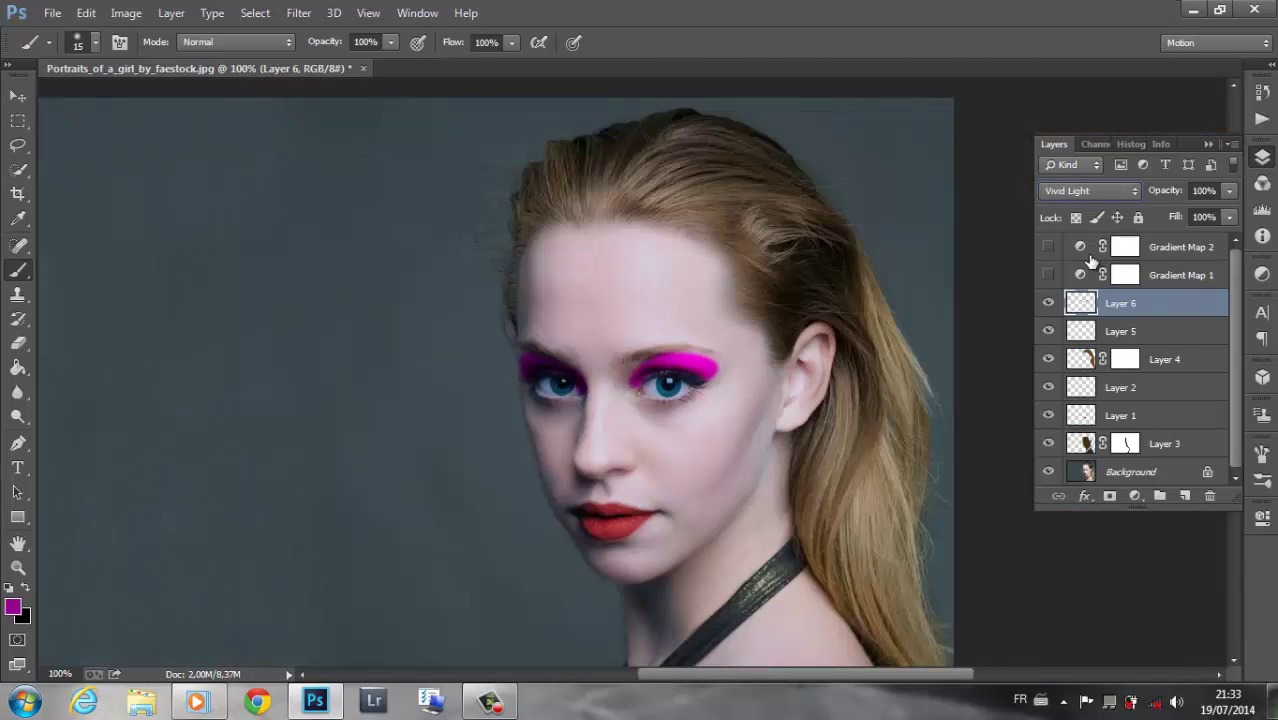
key("Down")
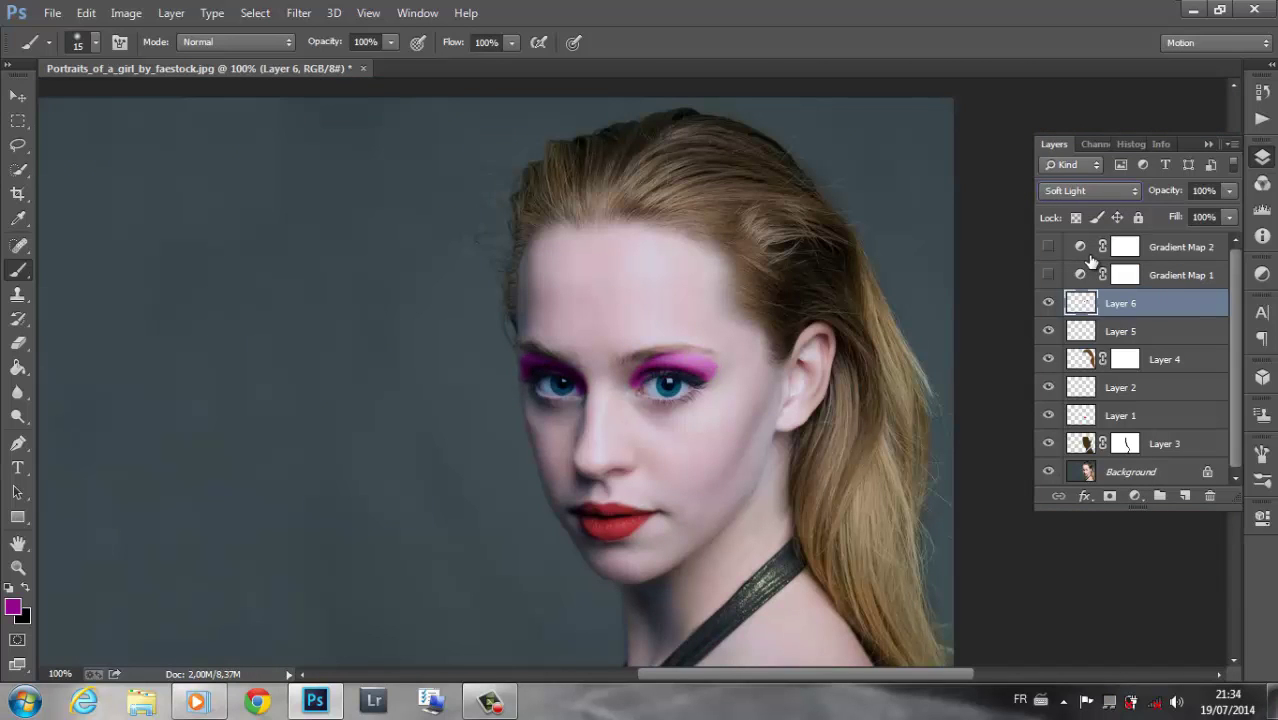
left_click_drag(1228, 190, 1175, 212)
left_click(1229, 218)
Zoom in and set the Eraser size to 34 to clean up overspill.
key("ctrl+plus")
key("ctrl+plus")
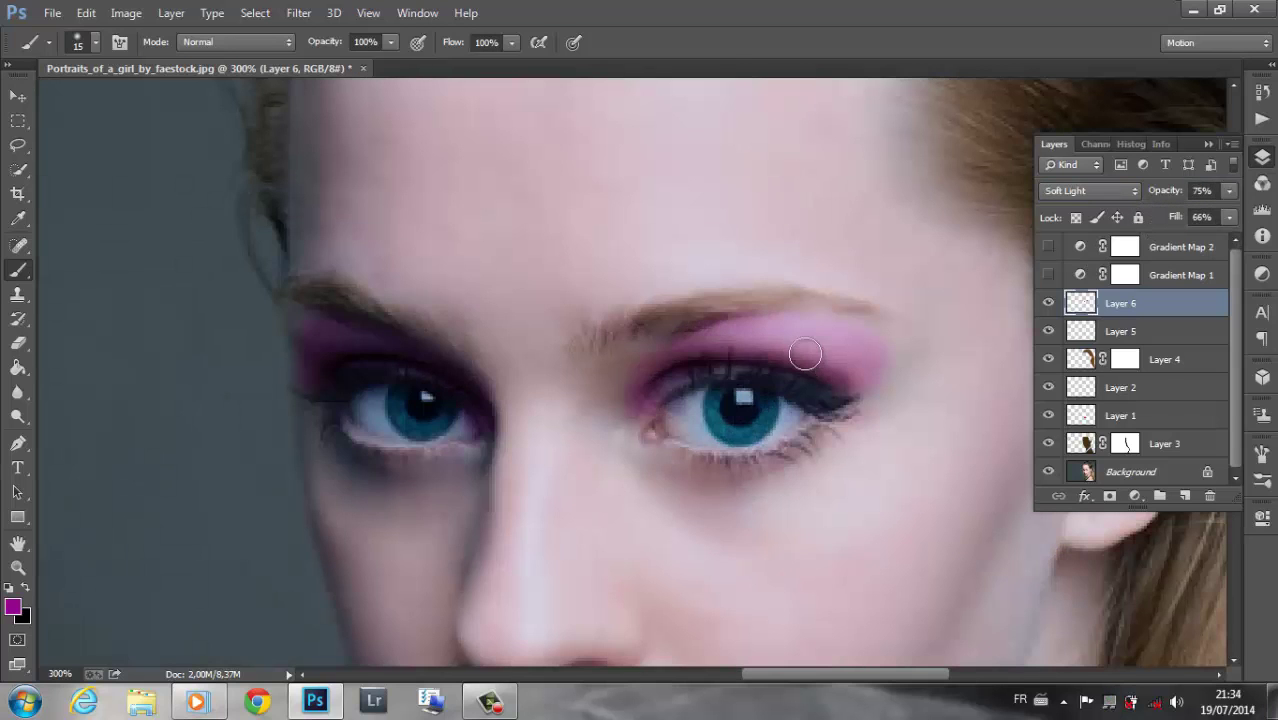
key("e")
left_click(94, 42)
key("Return")
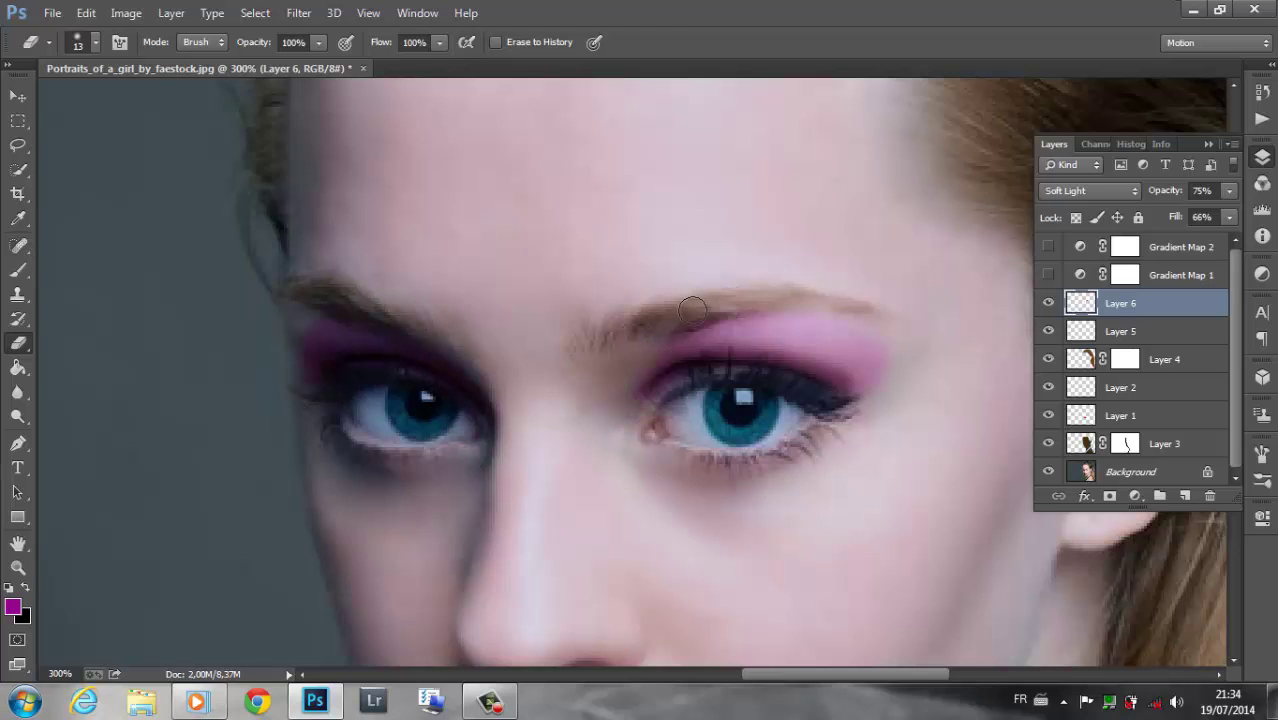
left_click(95, 42)
type("34")
key("Return")
Settle the magenta eyeshadow layer on Soft Light and zoom back in on the eyes.
left_click(1090, 190)
left_click(1075, 266)
key("Down")
key("Down")
key("Down")
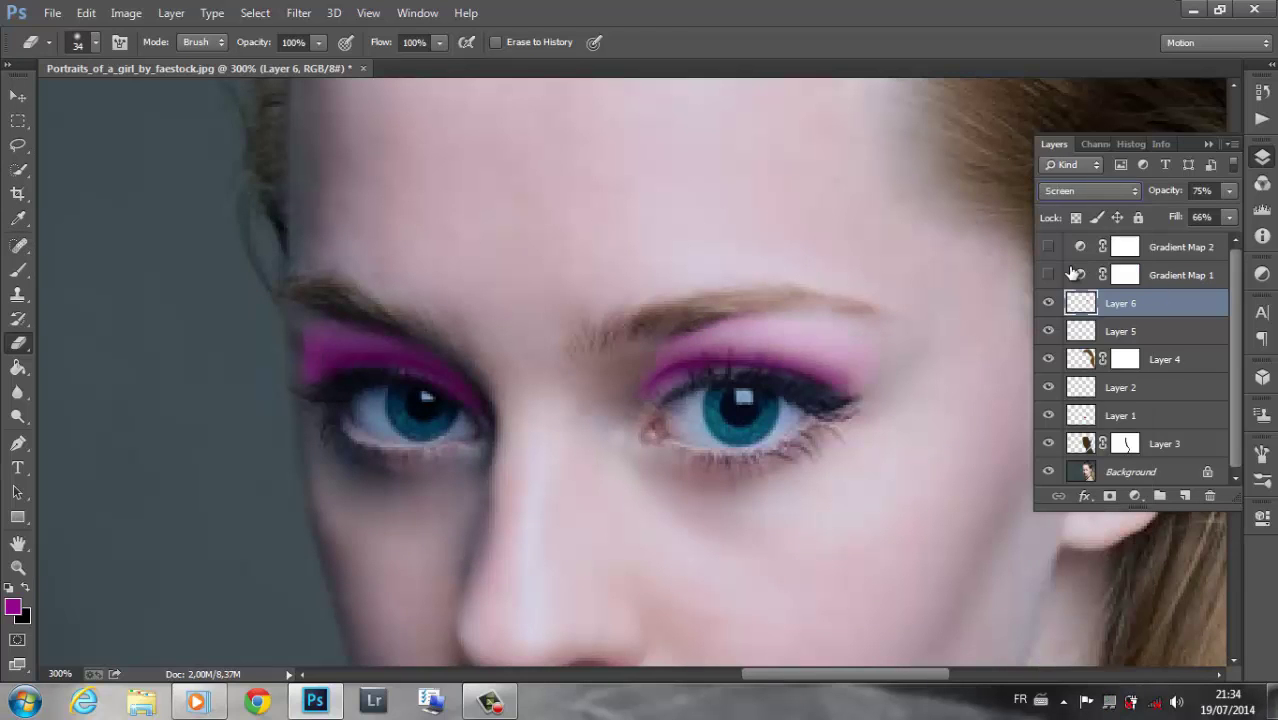
key("Down")
key("Down")
key("Down")
key("Down")
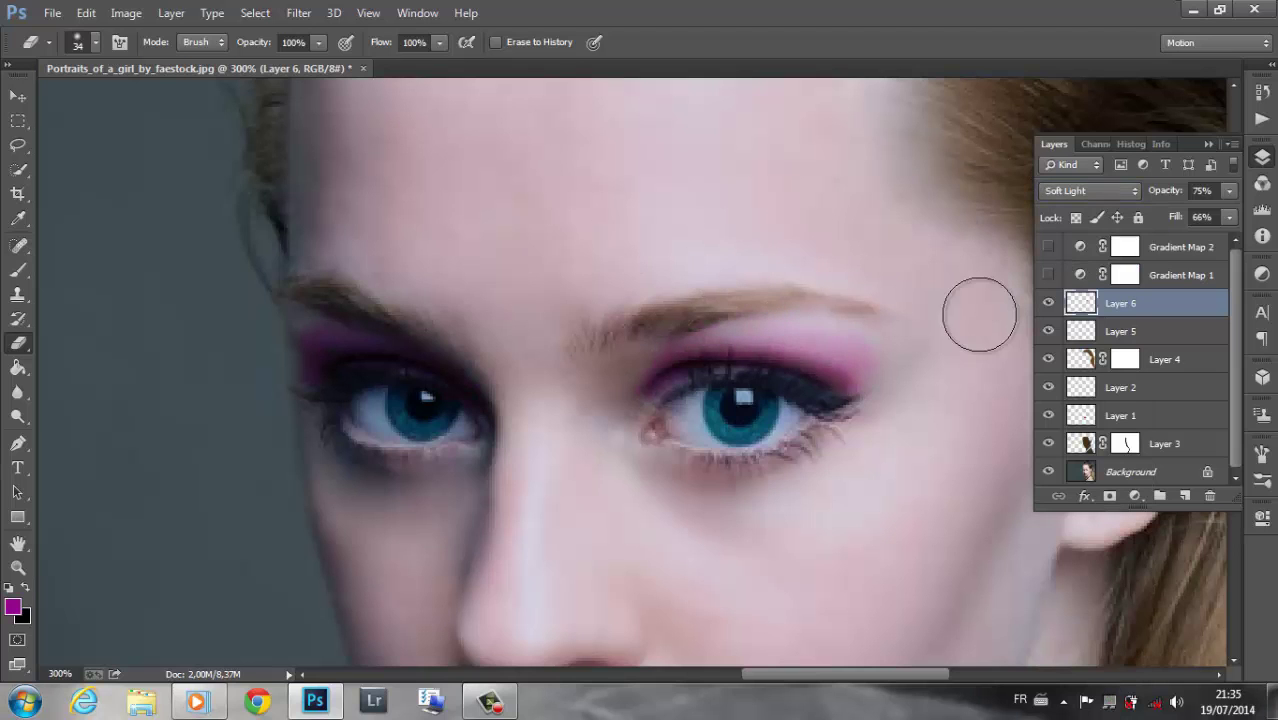
key("ctrl+minus")
key("ctrl+minus")
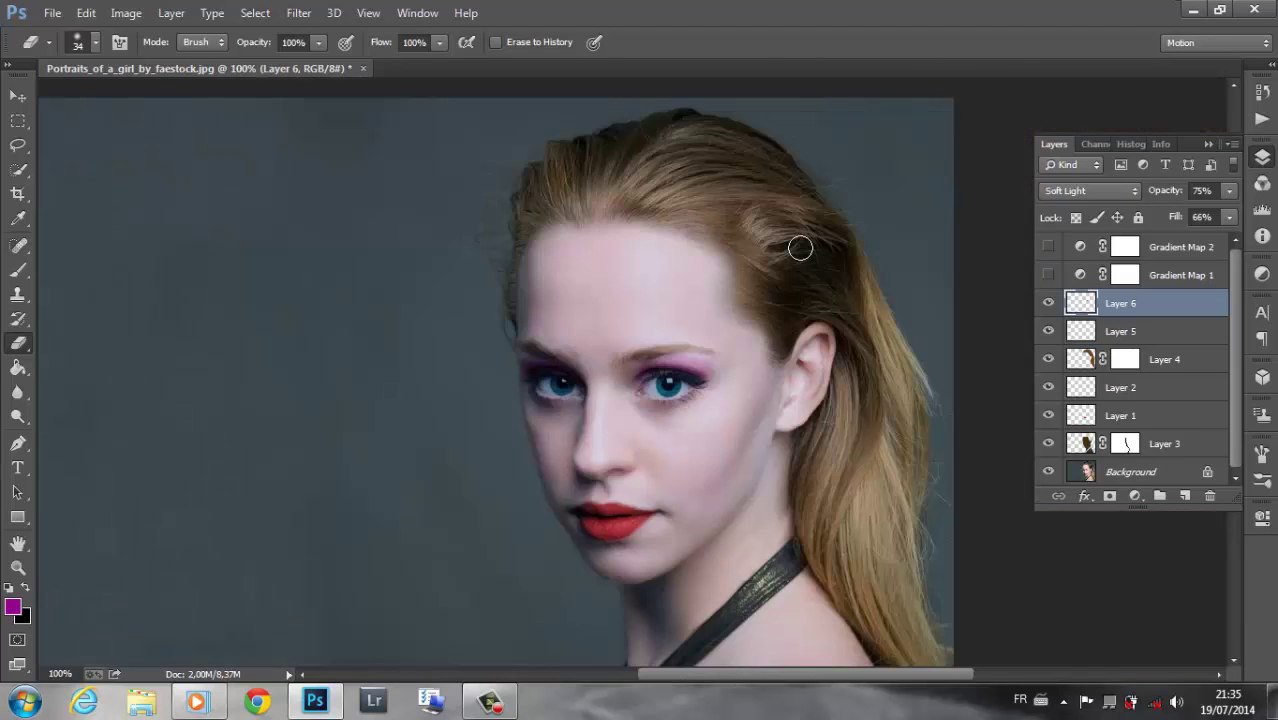
key("ctrl+plus")
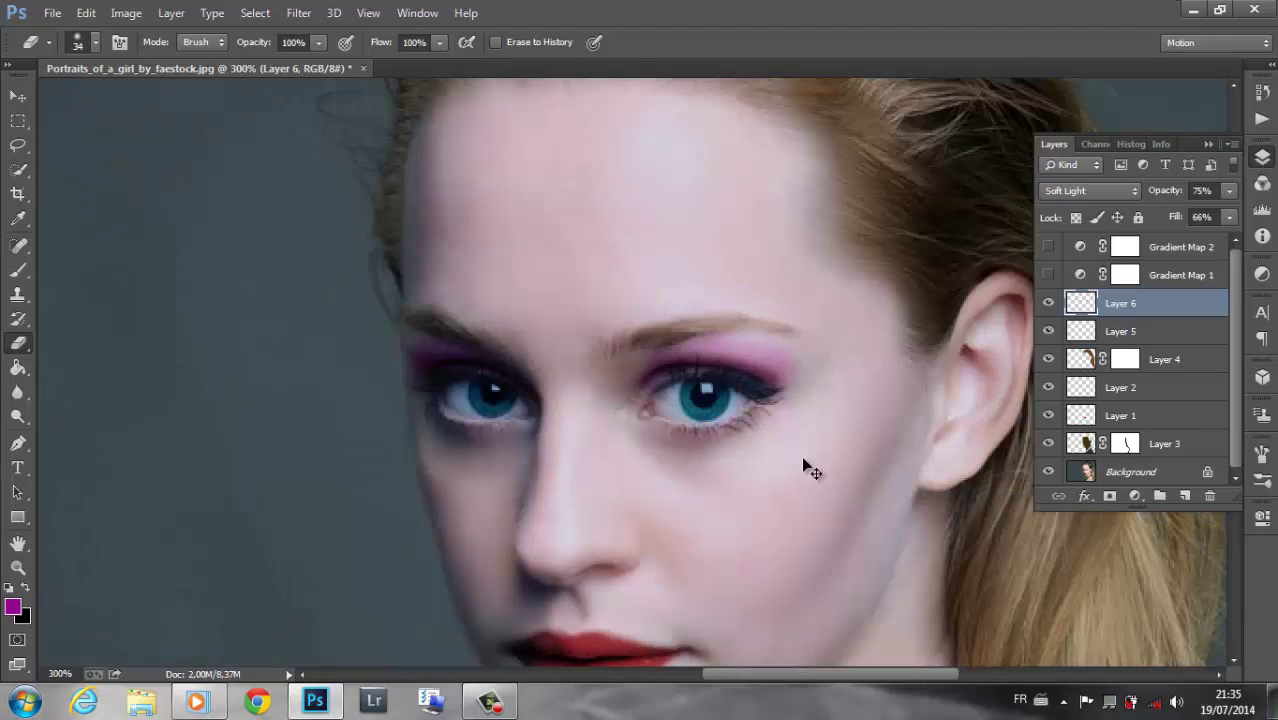
key("ctrl+plus")
key("ctrl+plus")
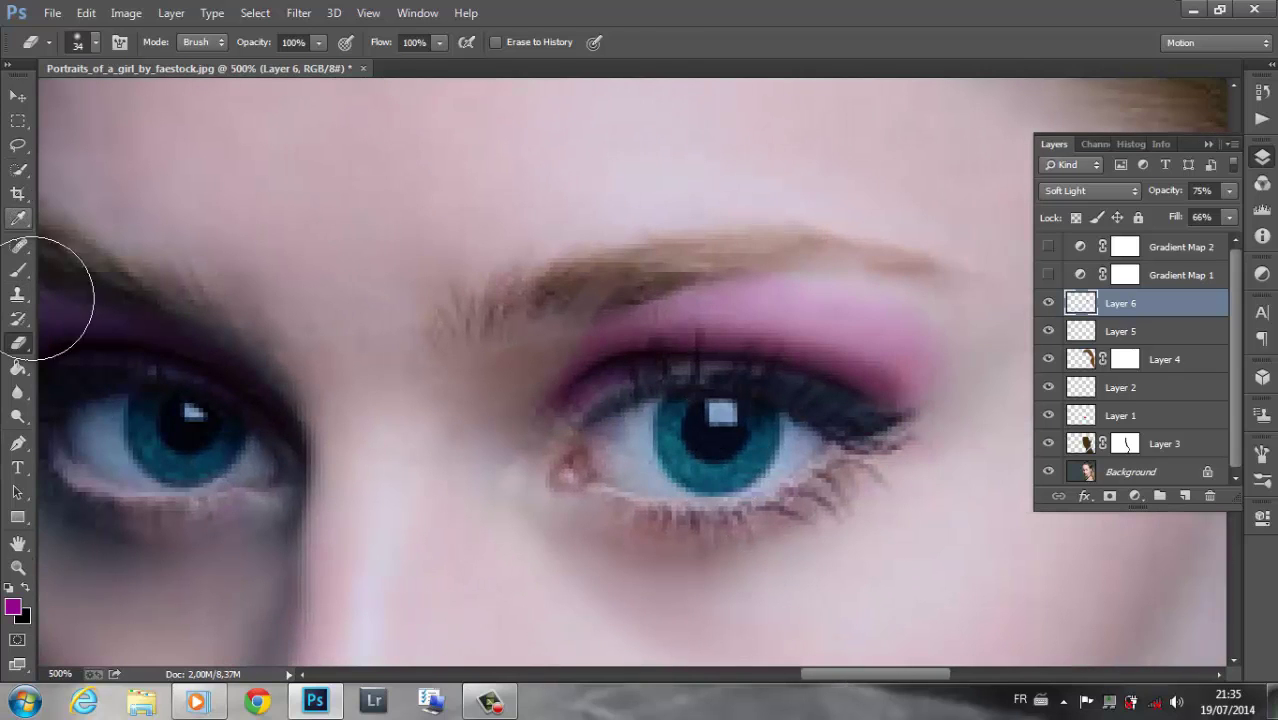
Brighten the white of the right eye on the Background layer with a smaller brush.
key("o")
right_click(108, 285)
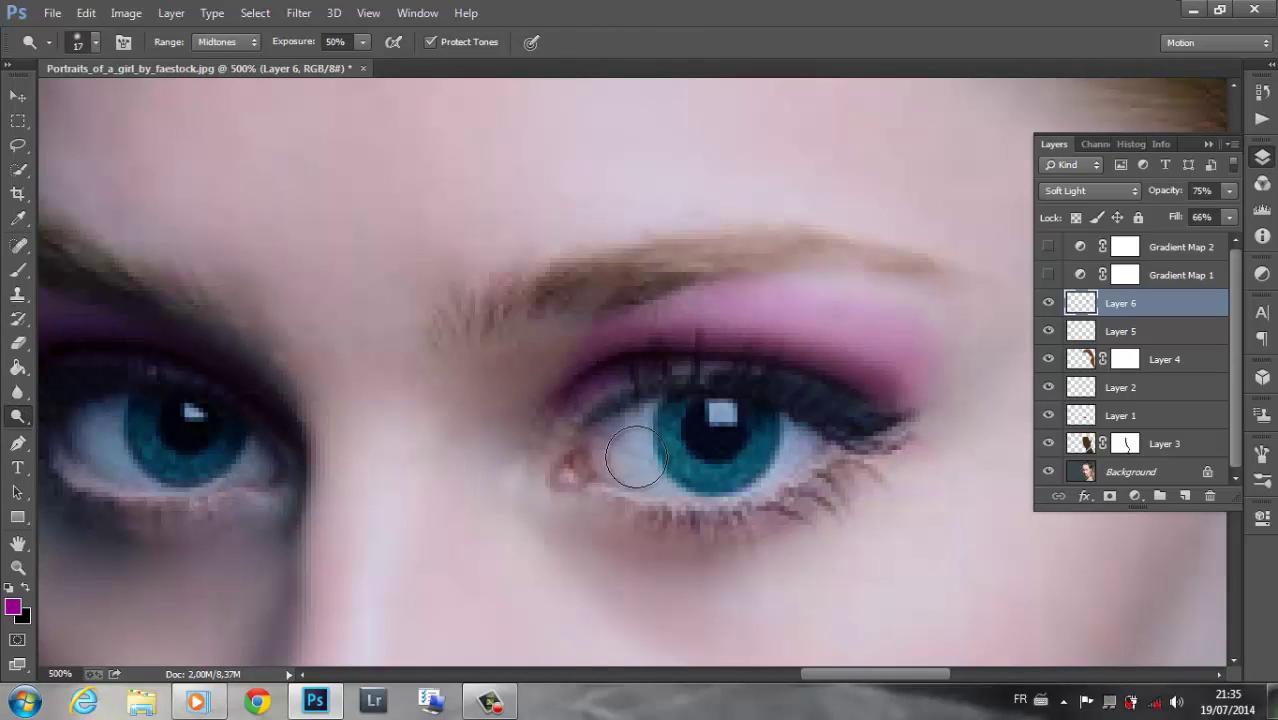
key("alt+comma")
left_click_drag(615, 455, 790, 450)
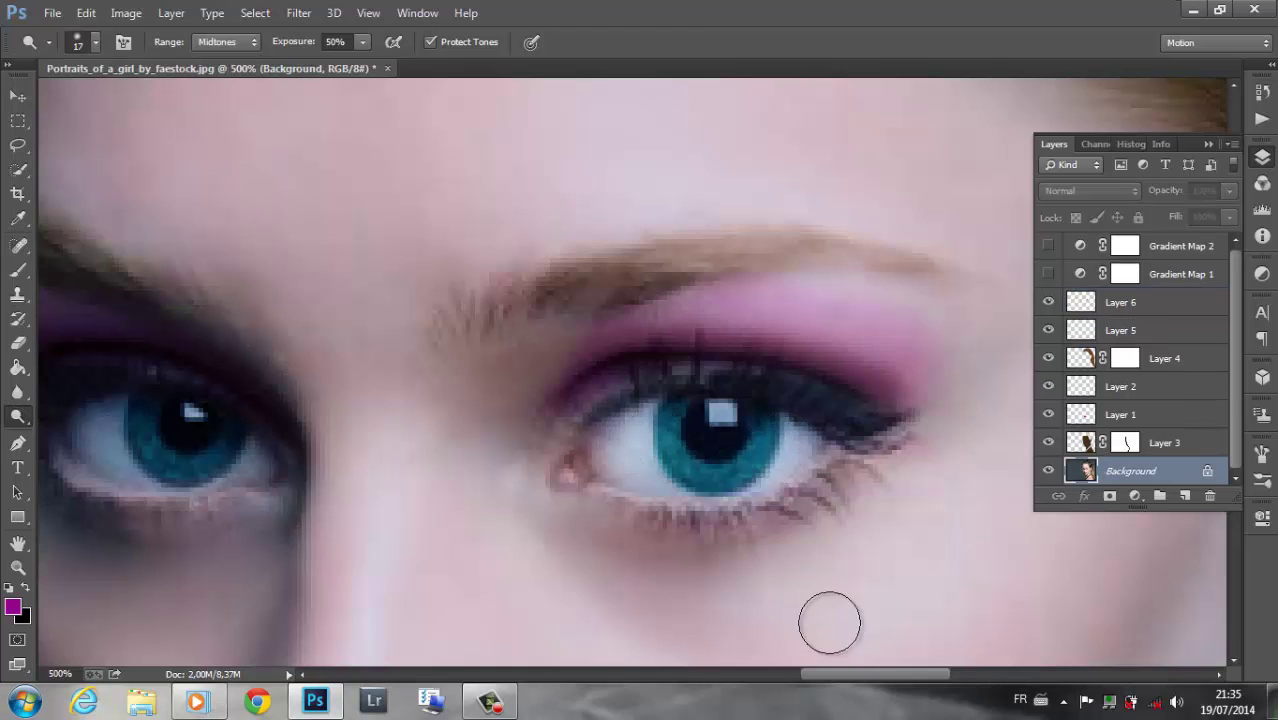
key("ctrl+minus")
key("ctrl+minus")
key("bracketleft")
key("ctrl+plus")
key("ctrl+plus")
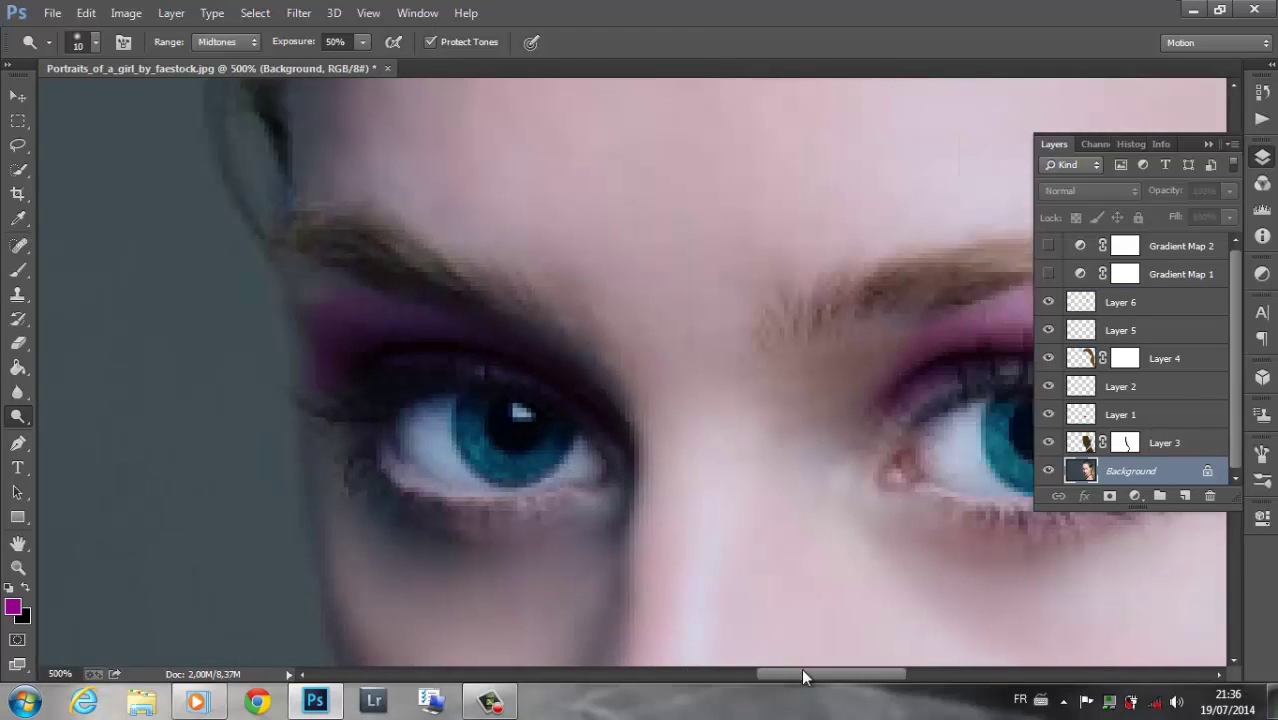
left_click_drag(803, 677, 849, 677)
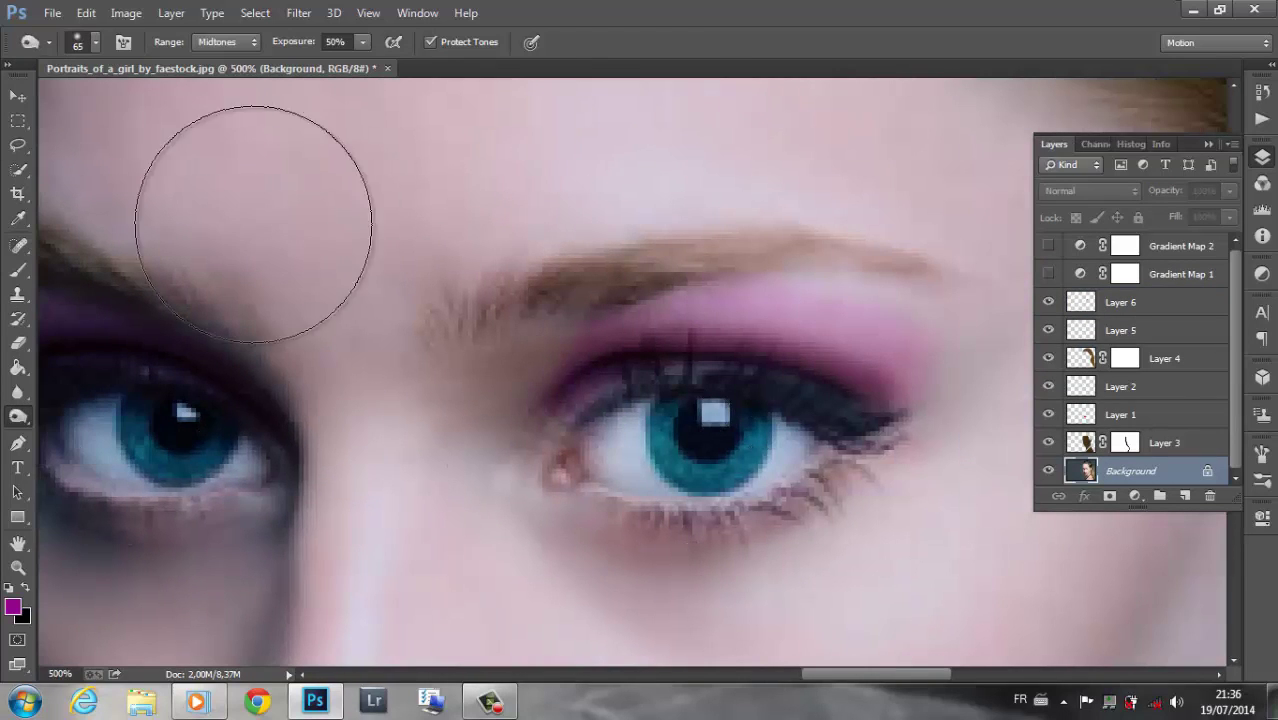
Load the Calligraphic brush set and darken the upper lash line with the 10 px brush.
left_click(95, 42)
left_click(241, 75)
left_click(362, 420)
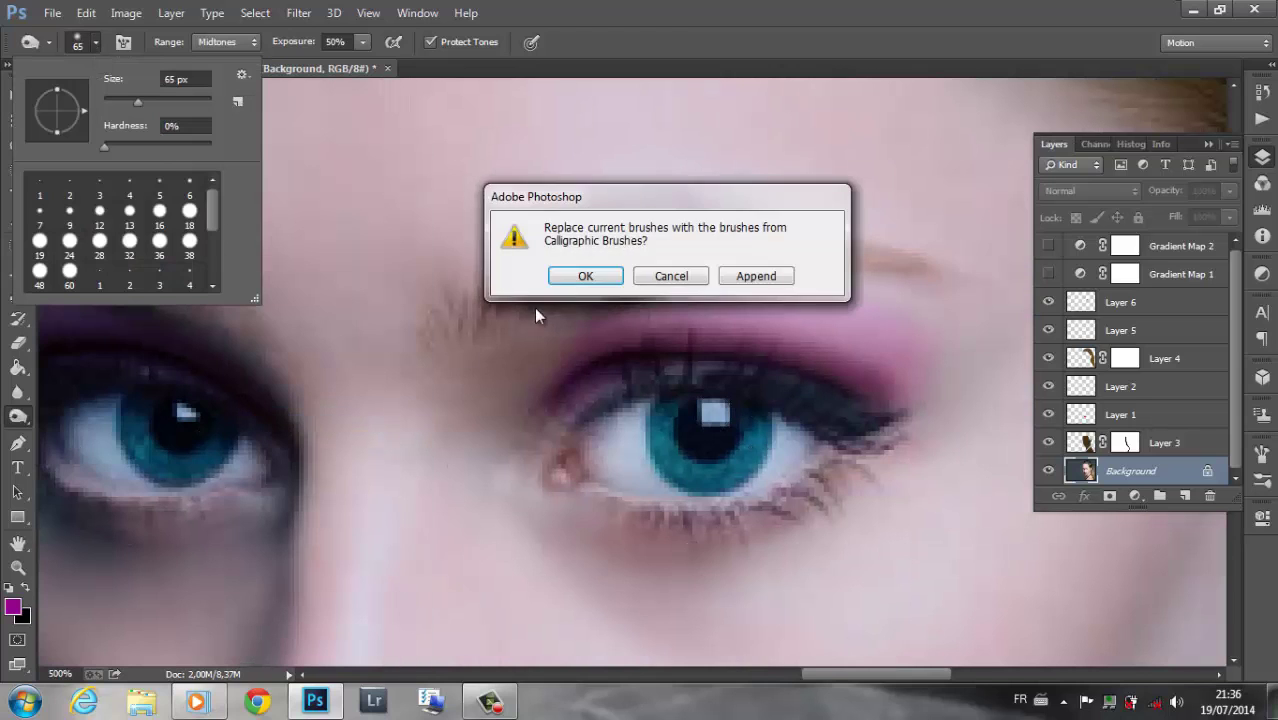
left_click(582, 274)
left_click(129, 212)
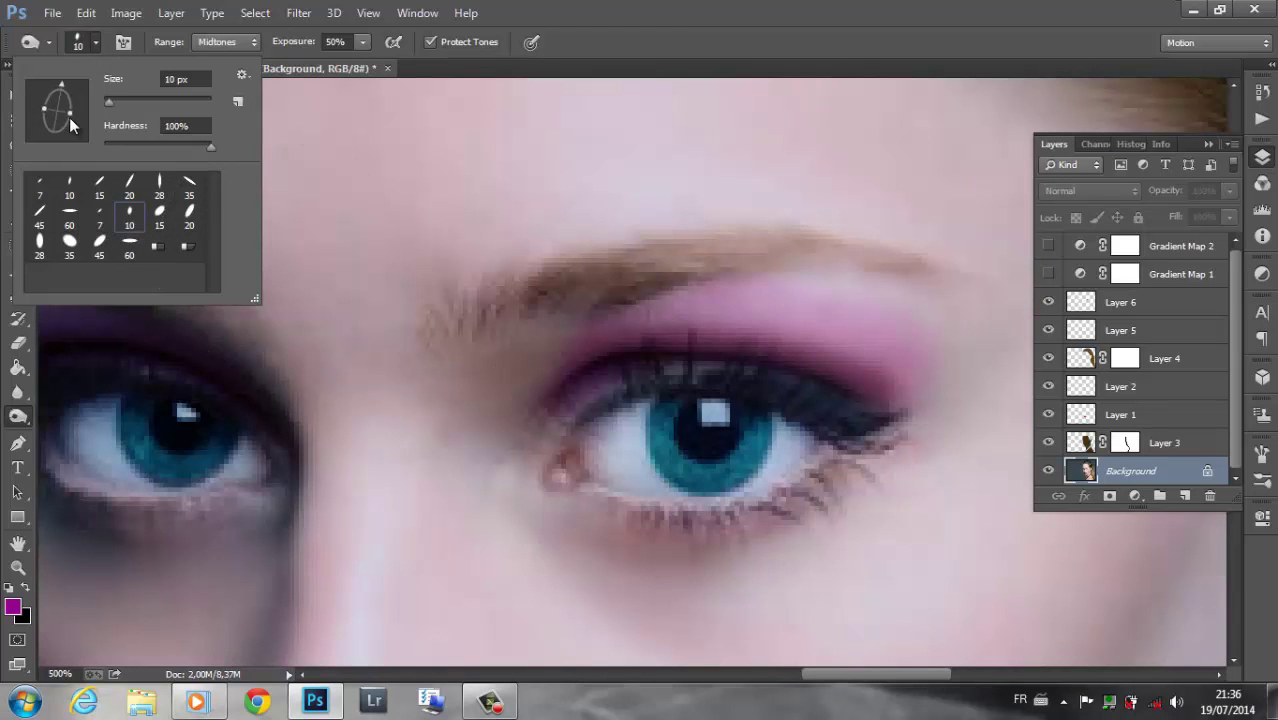
mouse_move(582, 422)
left_mouse_down()
mouse_move(682, 365)
mouse_move(908, 403)
left_mouse_up()
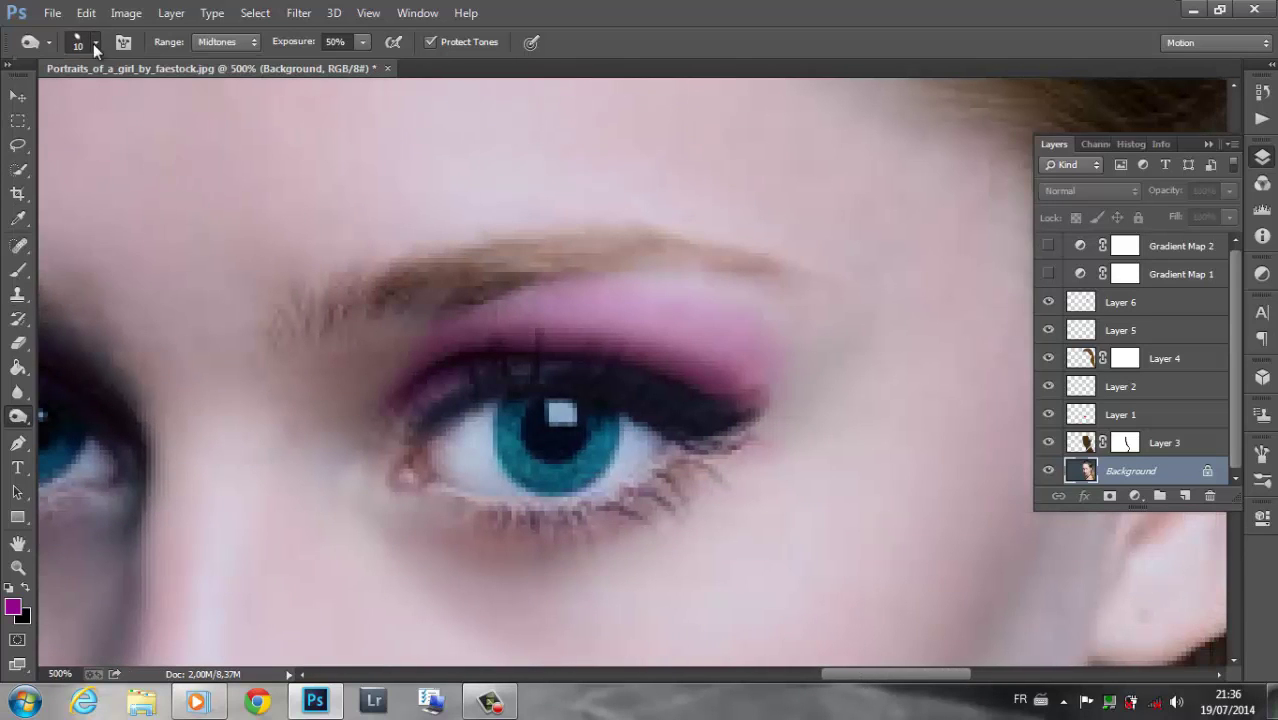
Darken the lower lash lines of both eyes.
left_click(95, 42)
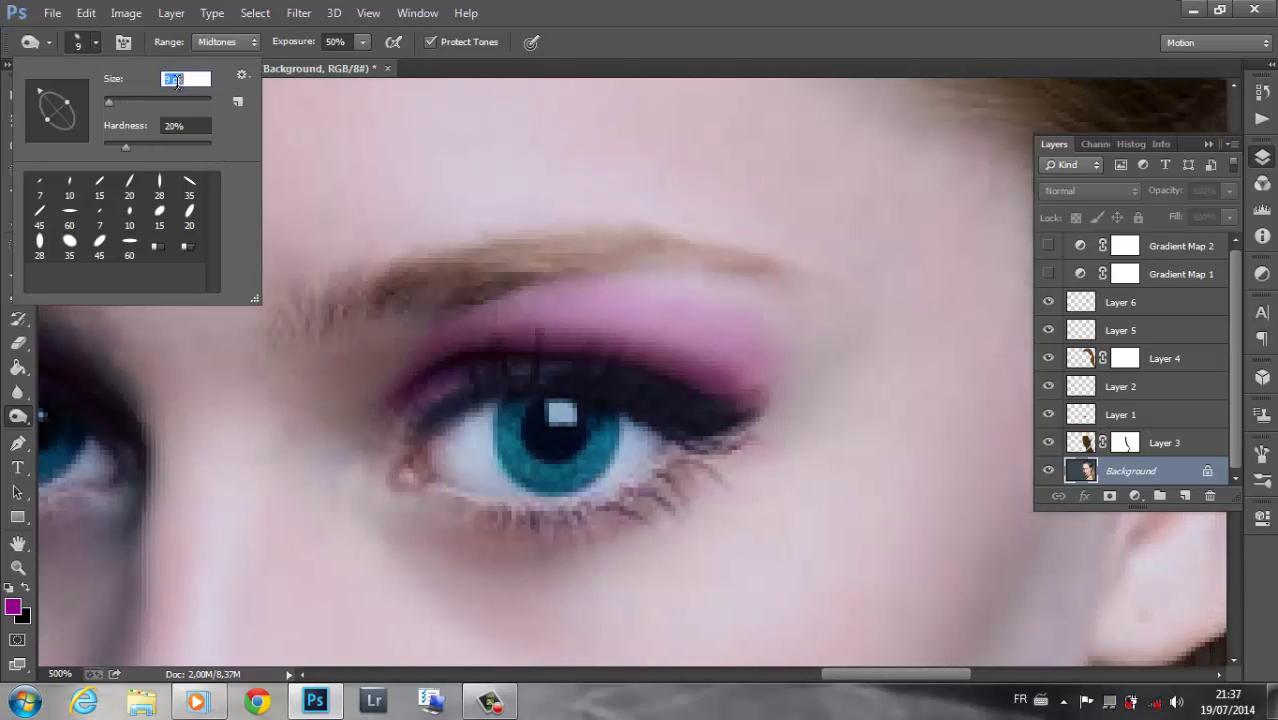
left_click_drag(691, 451, 535, 513)
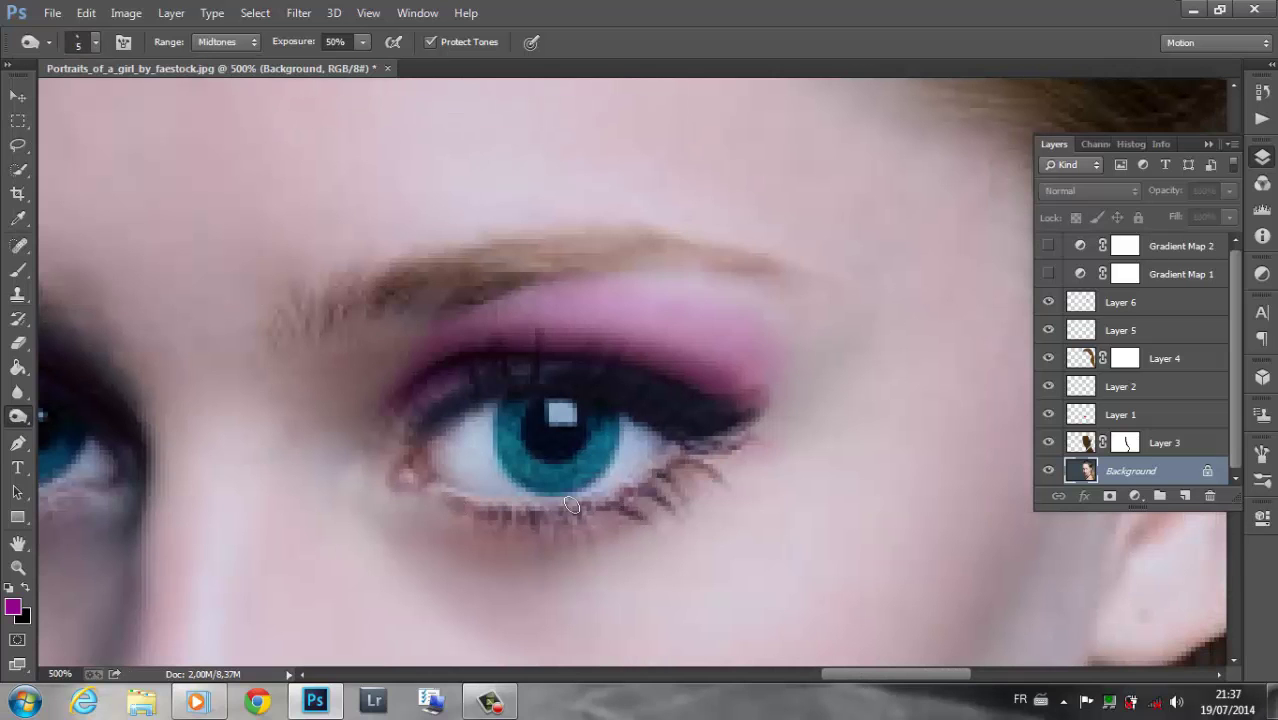
scroll(866, 614, "left", 5)
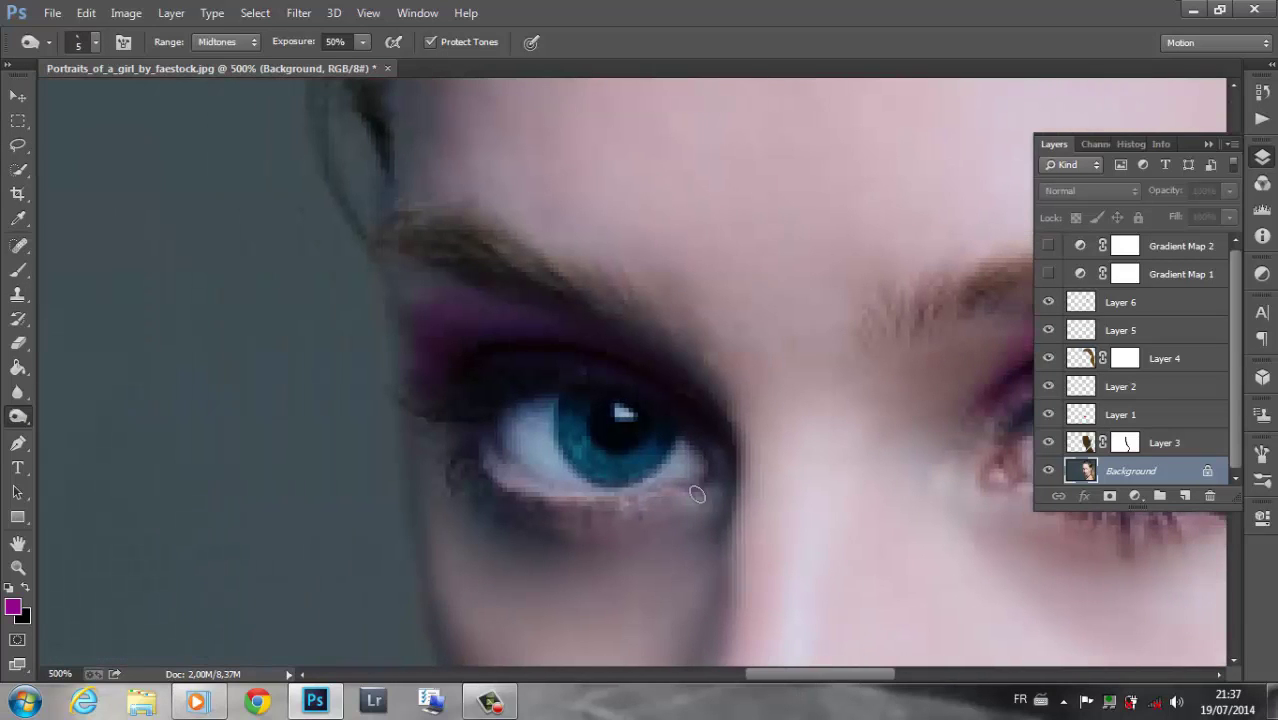
left_click_drag(702, 490, 521, 500)
key("ctrl+minus")
key("ctrl+minus")
key("ctrl+minus")
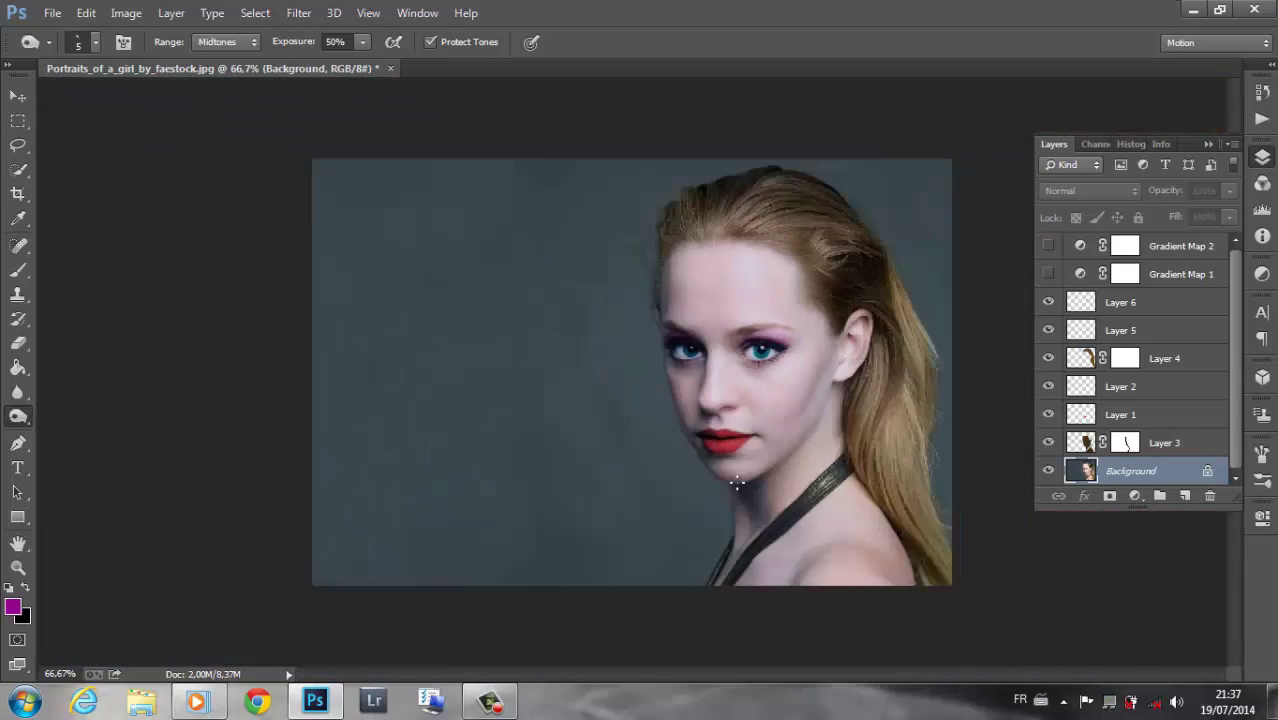
Shift Layer 6's eyeshadow hue to about -76 for a blue-purple tone.
left_click(1132, 302)
key("ctrl+u")
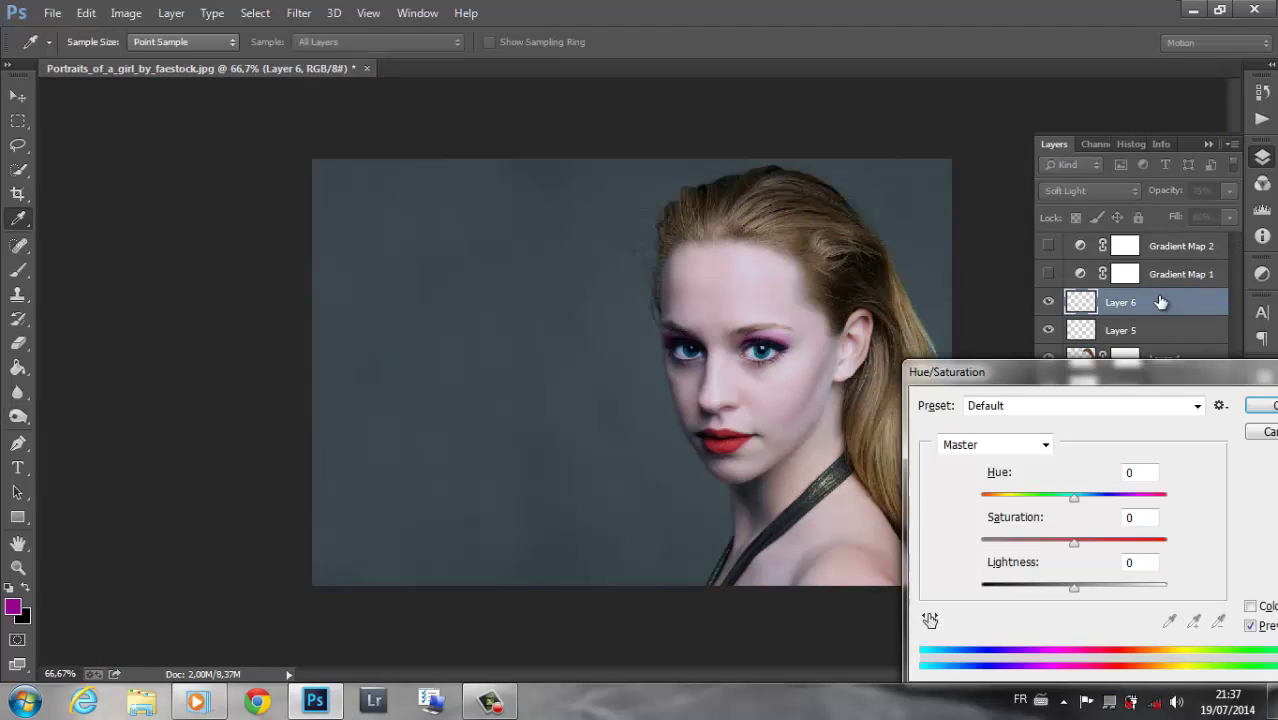
mouse_move(1074, 494)
left_mouse_down()
mouse_move(1145, 505)
mouse_move(1022, 510)
left_mouse_up()
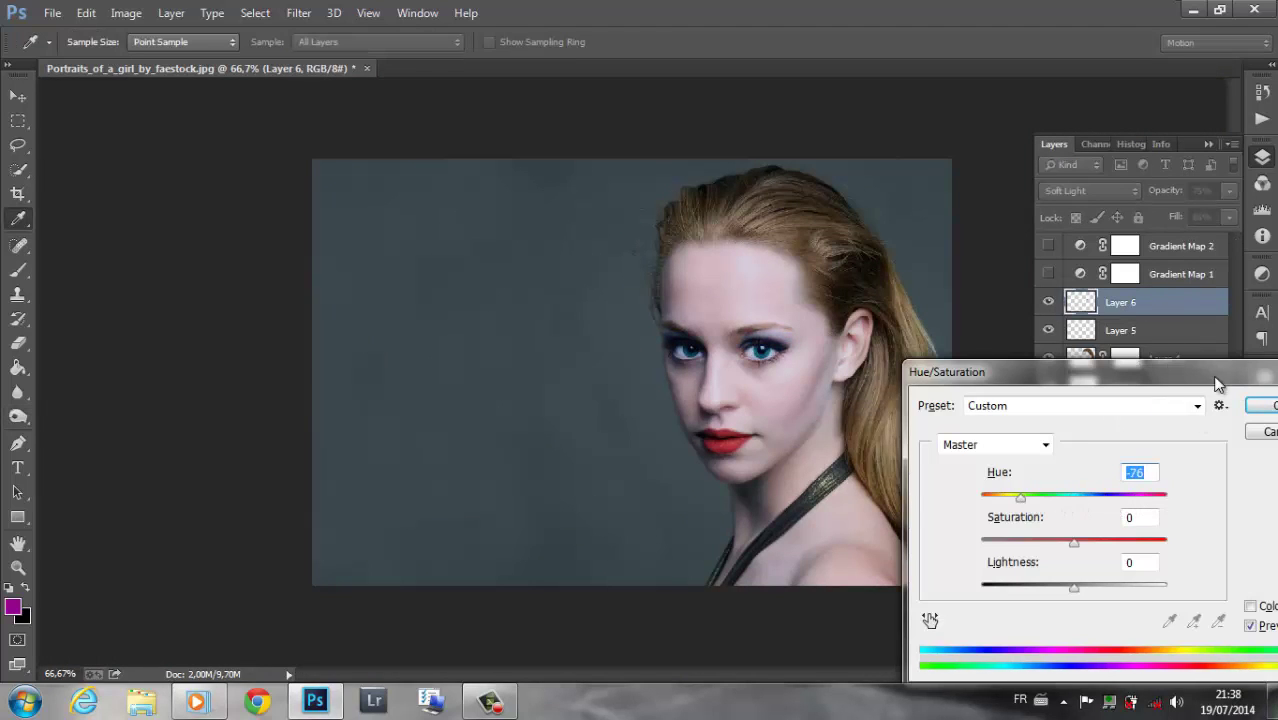
key("Return")
Add a new empty layer for blush and set up a soft brush at 25% hardness.
key("o")
left_click(1186, 497)
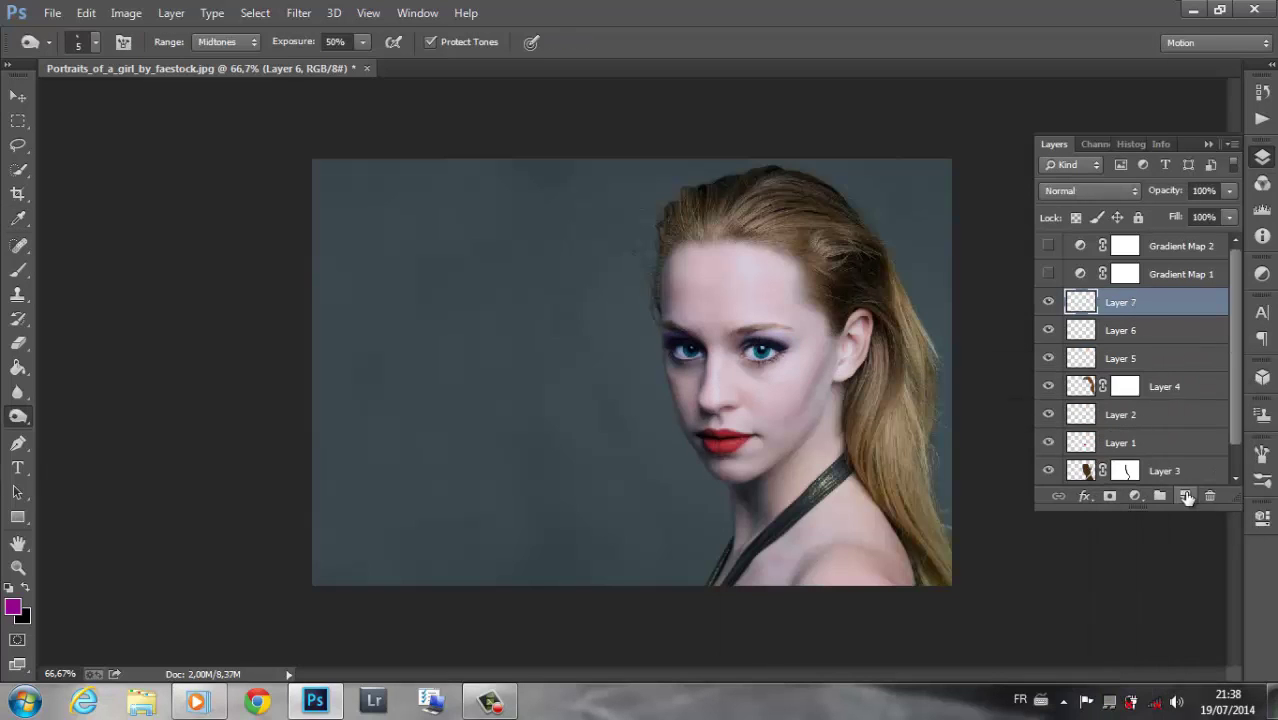
left_click(95, 41)
left_click(159, 211)
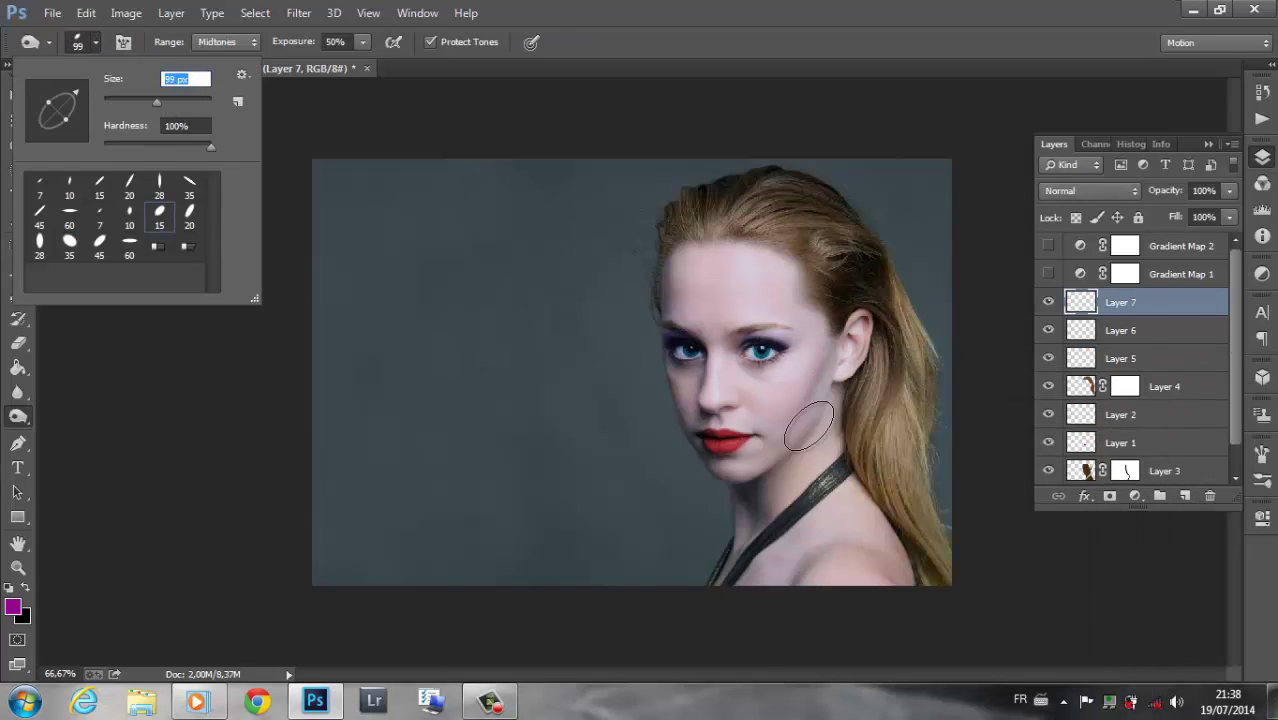
left_click_drag(190, 148, 104, 146)
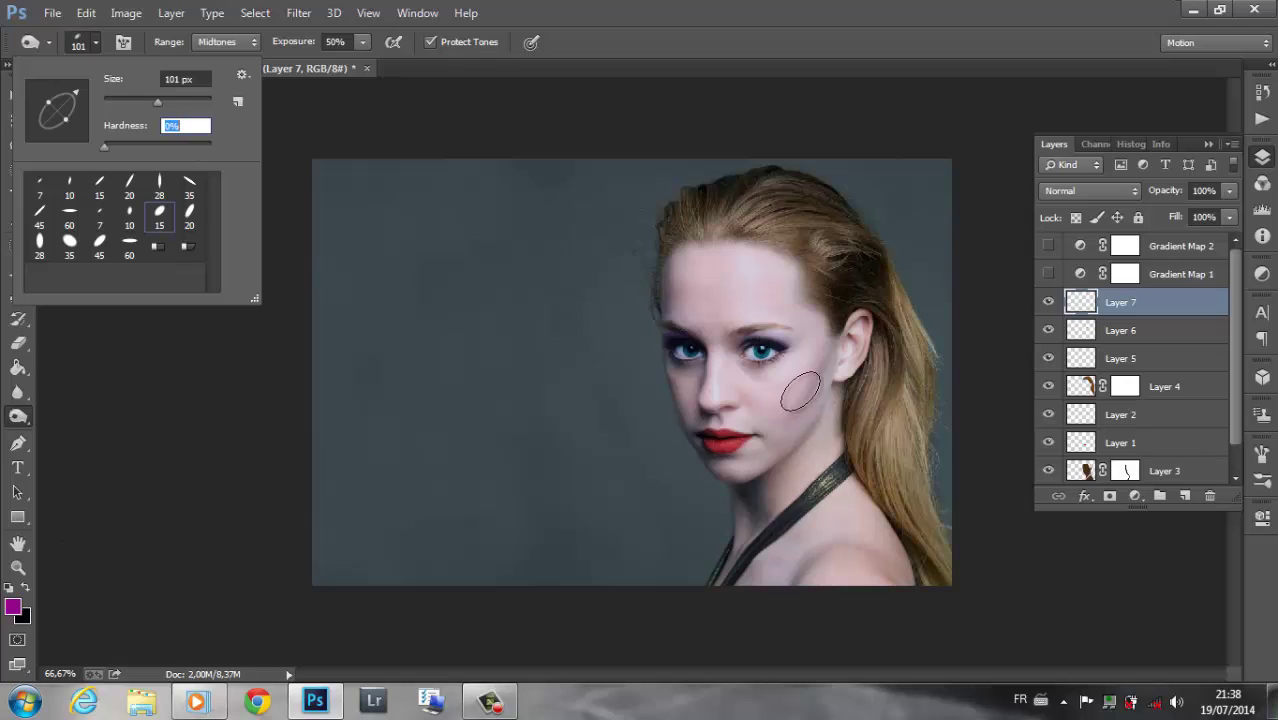
key("]")
key("Return")
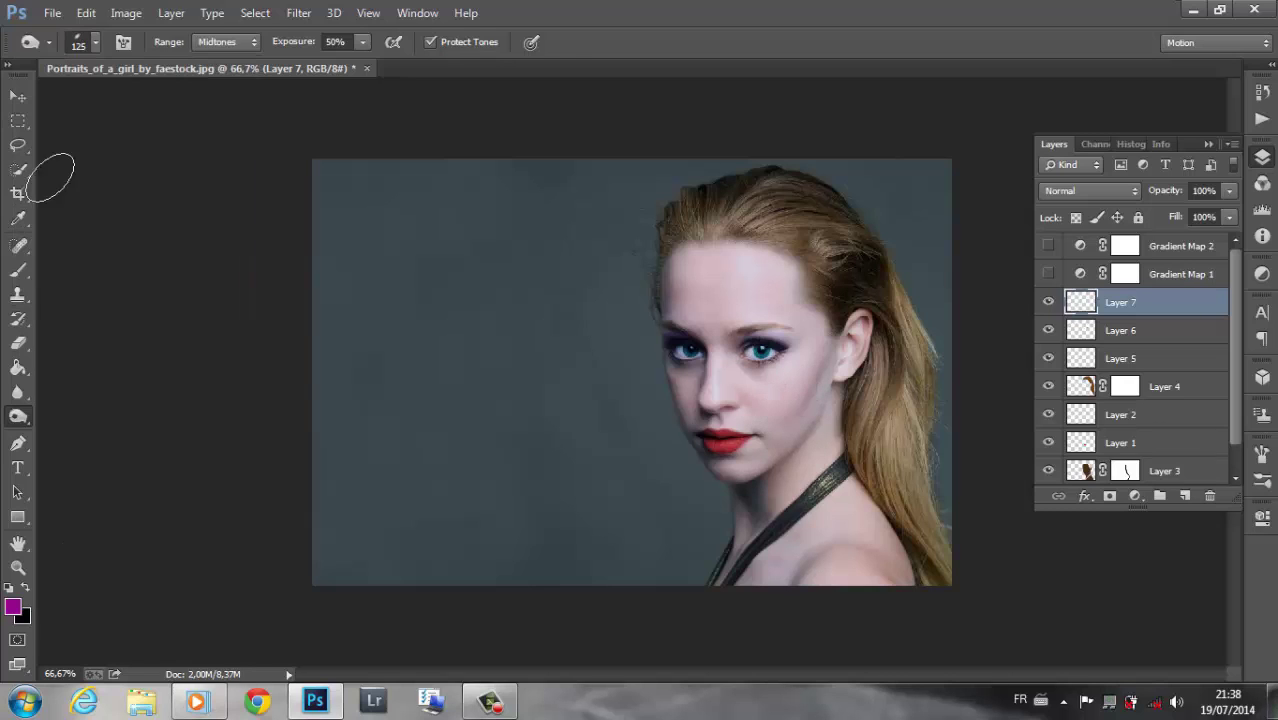
left_click(18, 270)
left_click(80, 42)
left_click(131, 146)
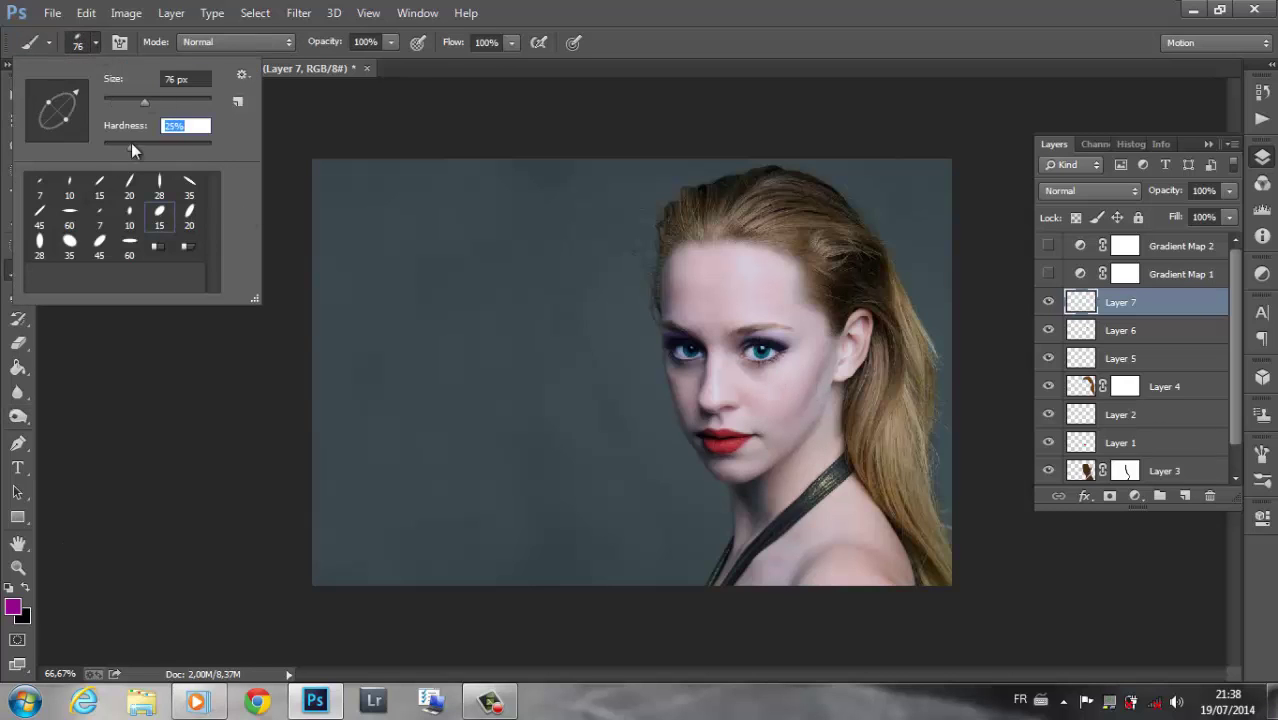
left_click(176, 80)
Paint purple blush on both cheeks.
scroll(784, 405, "up", 12)
scroll(784, 405, "up", 11)
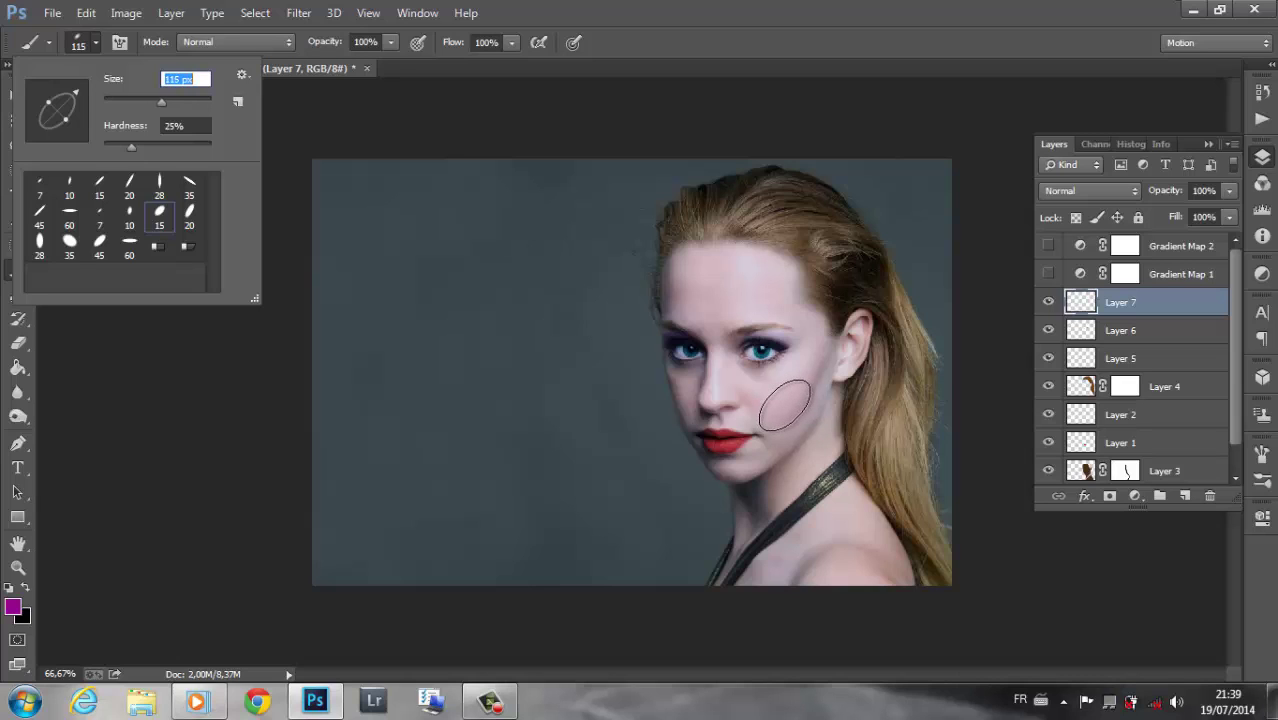
scroll(786, 402, "up", 11)
scroll(787, 397, "up", 11)
scroll(787, 397, "up", 9)
left_click(787, 400)
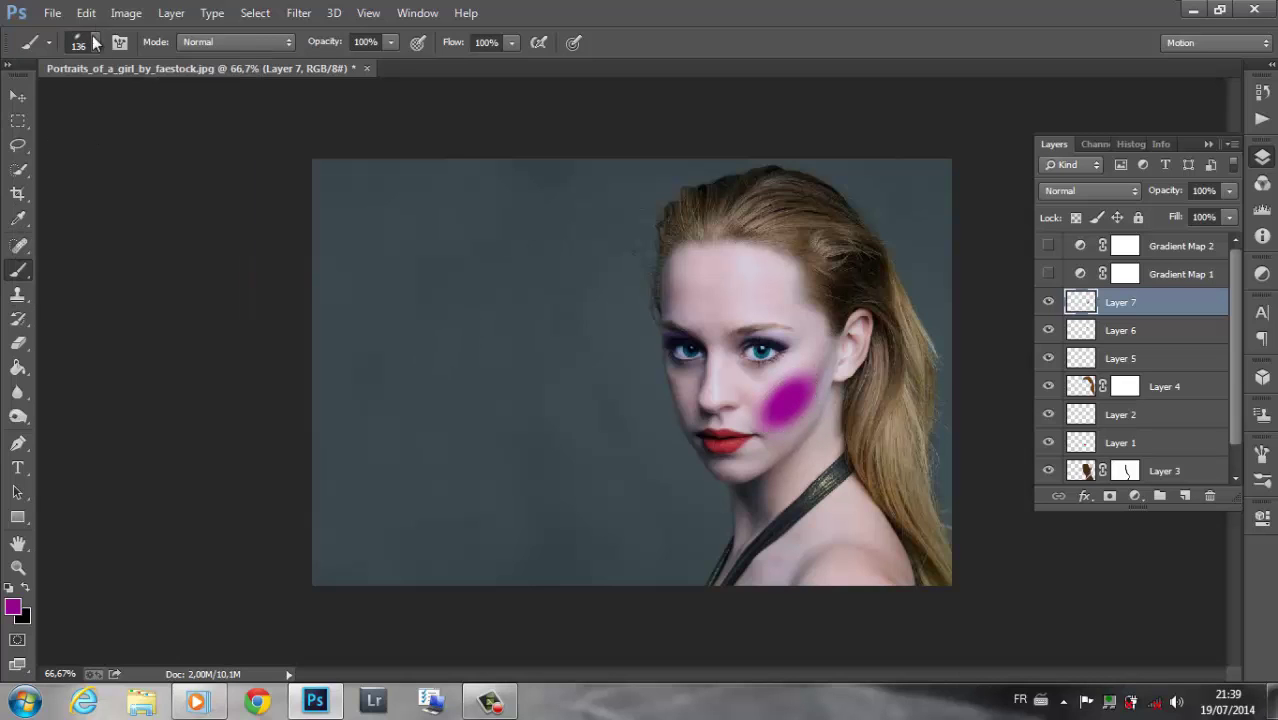
left_click(97, 42)
left_click(666, 400)
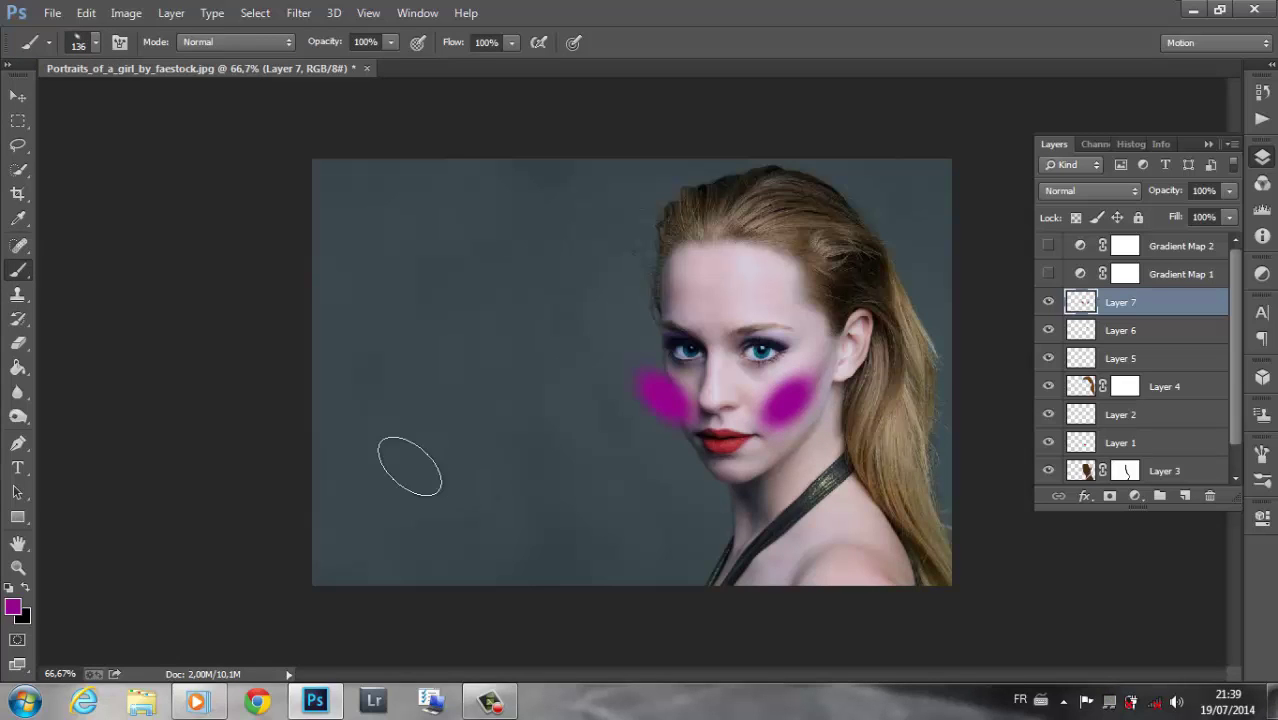
key("ctrl+plus")
key("ctrl+plus")
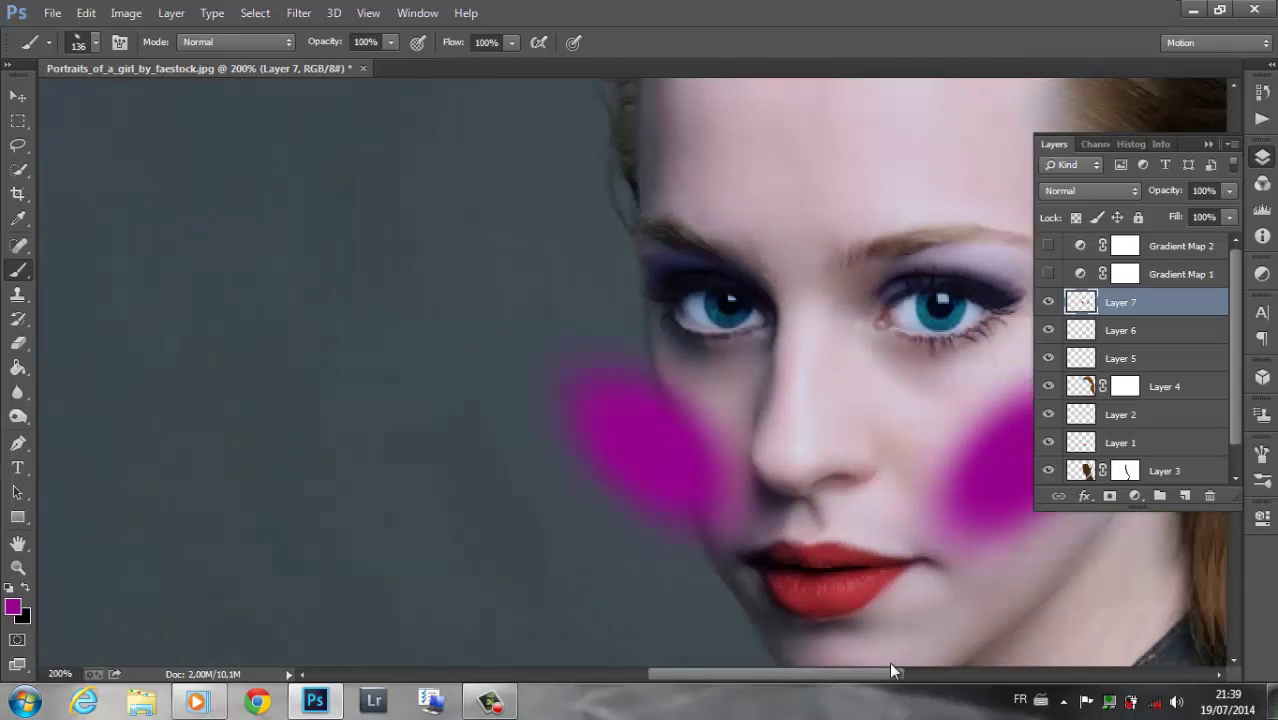
left_click_drag(889, 662, 930, 672)
Fade the blush layer to 24% fill and set the eraser to 26 px.
key("e")
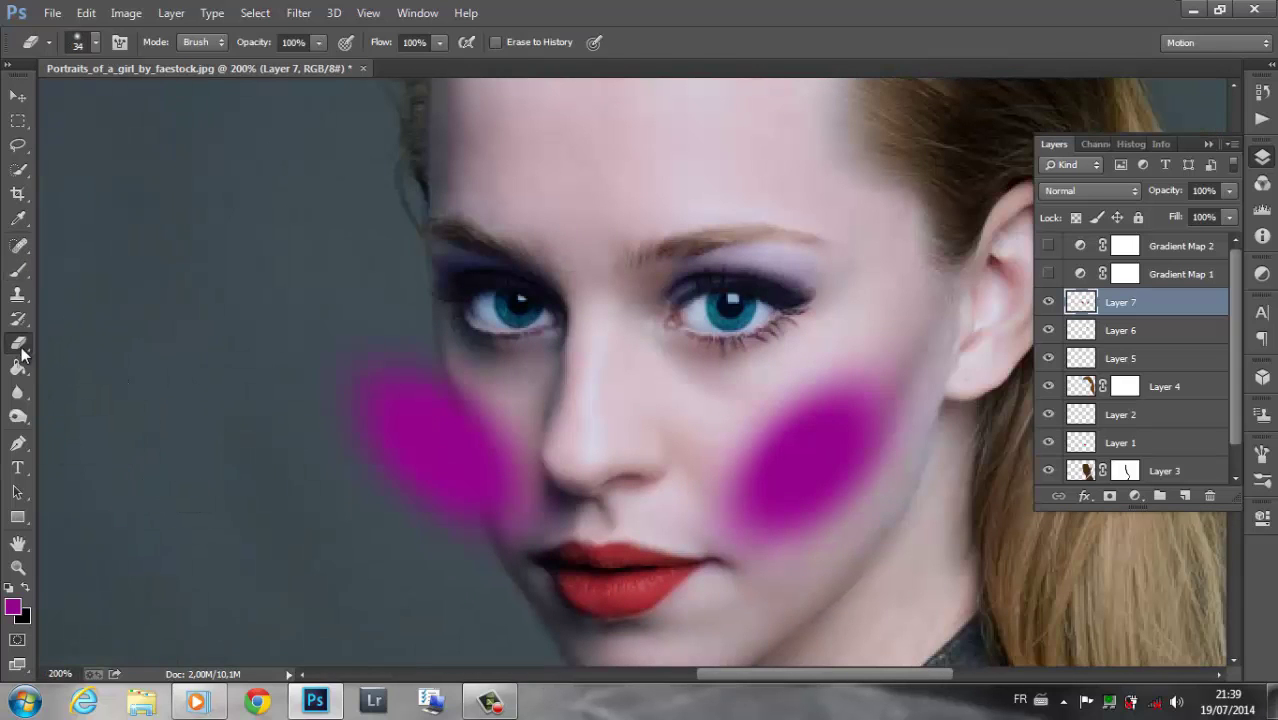
left_click(78, 42)
left_click_drag(1221, 226, 1150, 245)
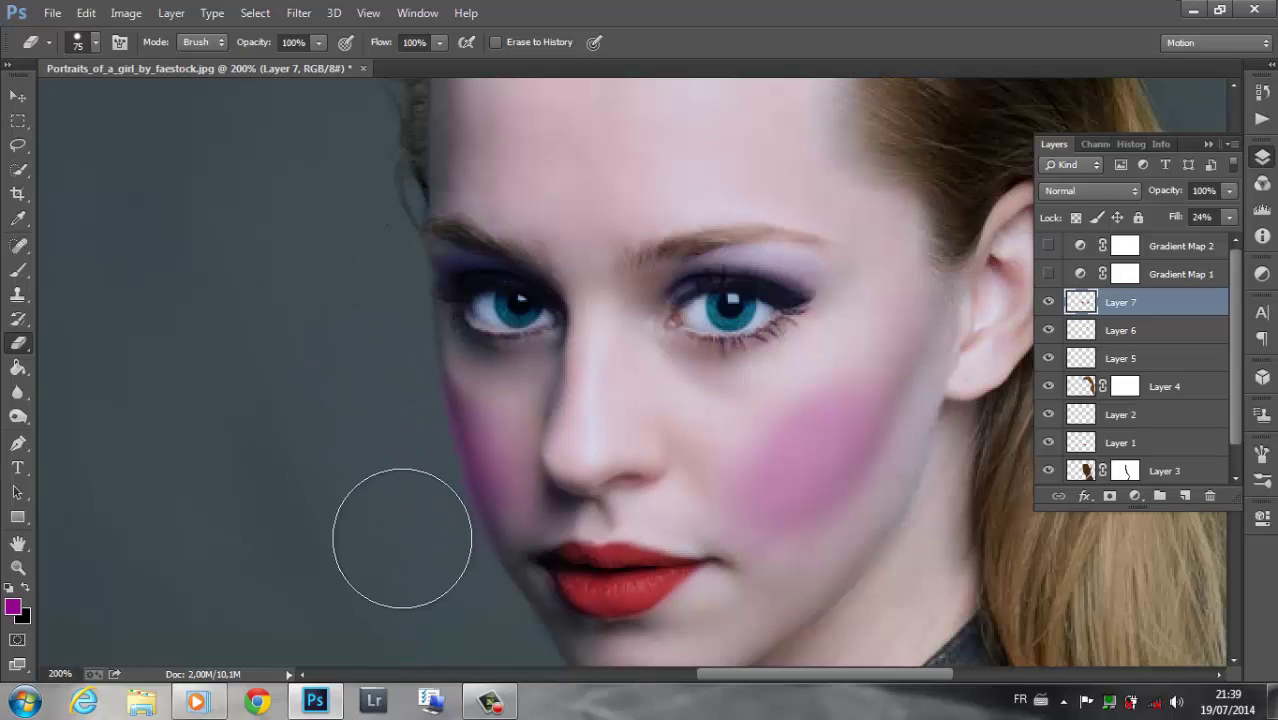
left_click(78, 42)
left_click_drag(145, 101, 117, 101)
key("Return")
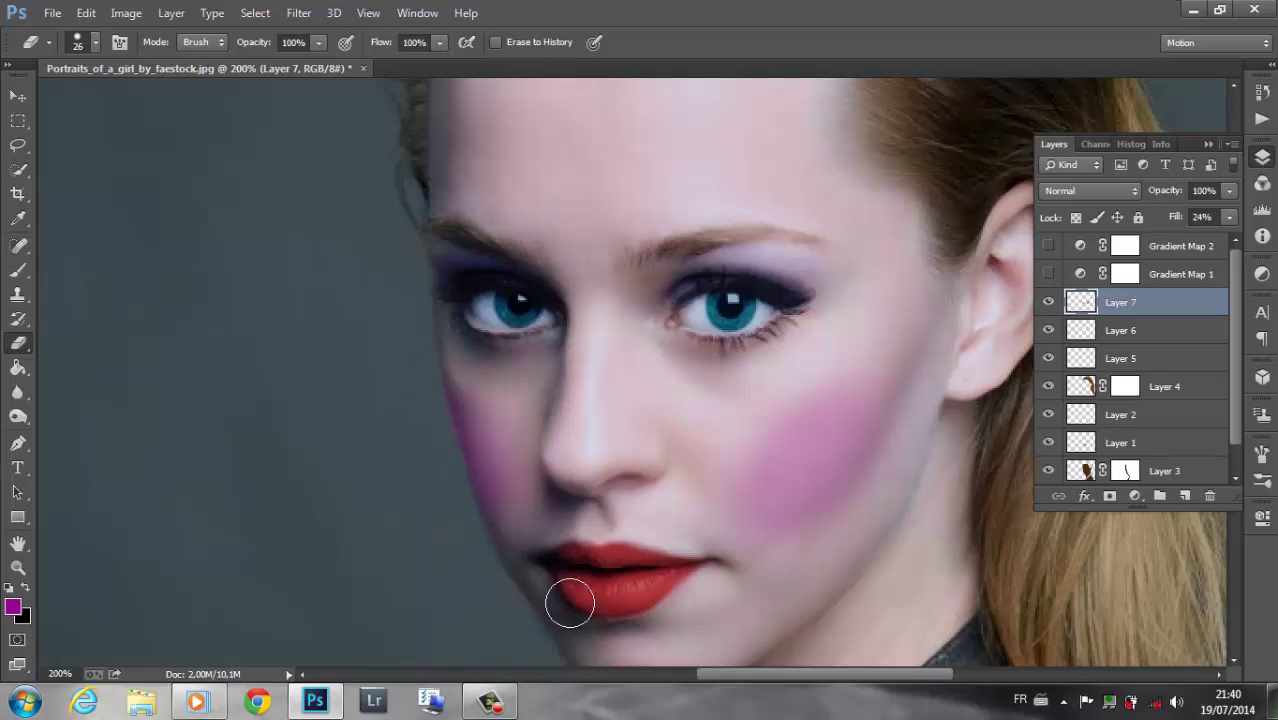
Use Hue/Saturation to shift the blush hue toward a warmer pink.
key("ctrl+minus")
key("ctrl+minus")
key("ctrl+u")
left_click_drag(1092, 345, 1125, 313)
mouse_move(1133, 437)
left_mouse_down()
mouse_move(1135, 453)
mouse_move(1188, 453)
left_mouse_up()
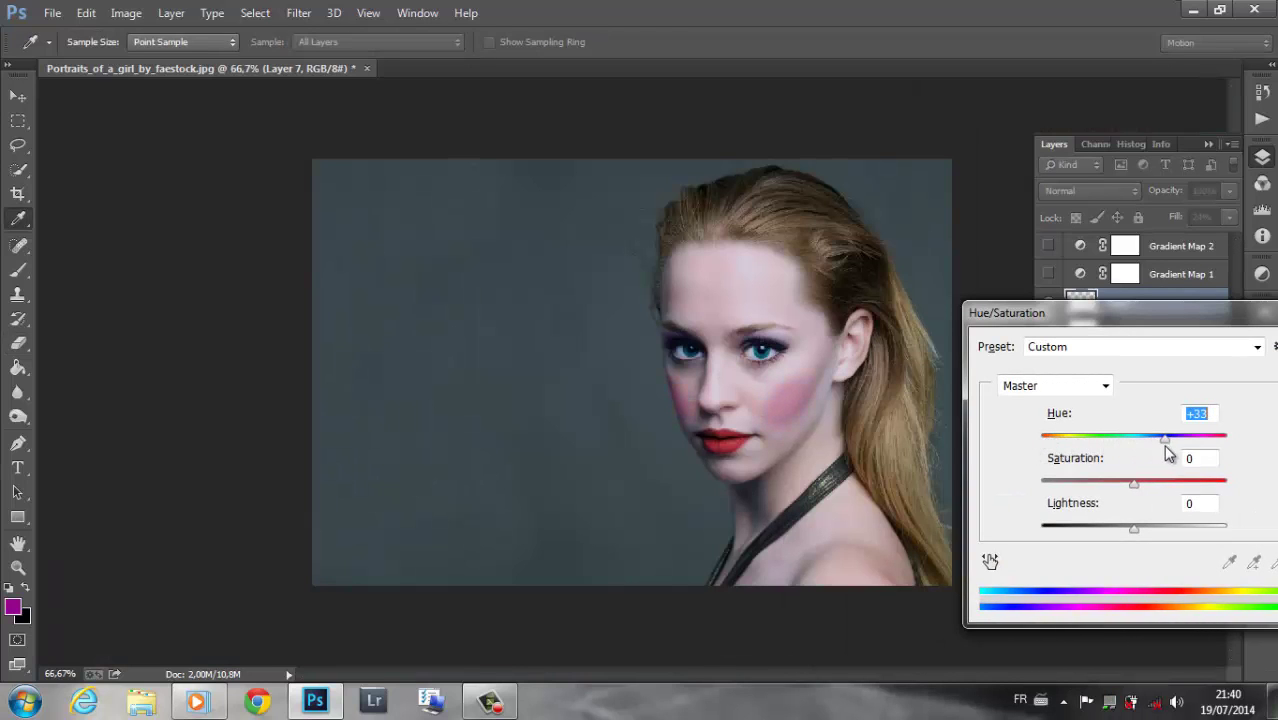
left_click_drag(1095, 325, 648, 458)
Apply a Gaussian Blur of radius 6.2 to the blush and set its opacity to 71%.
key("Return")
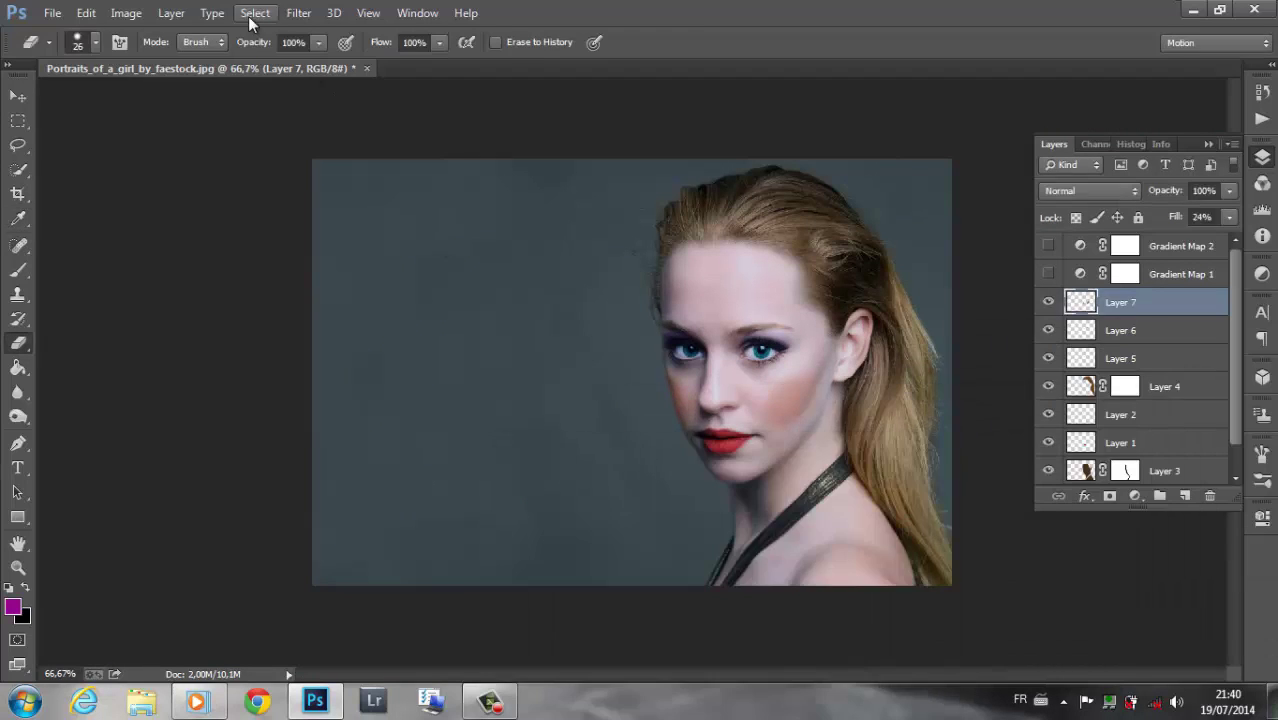
left_click(298, 13)
left_click(590, 364)
left_click_drag(920, 578, 961, 583)
left_click(1128, 326)
key("e")
left_click_drag(1229, 190, 1201, 218)
left_click_drag(1048, 274, 1048, 250)
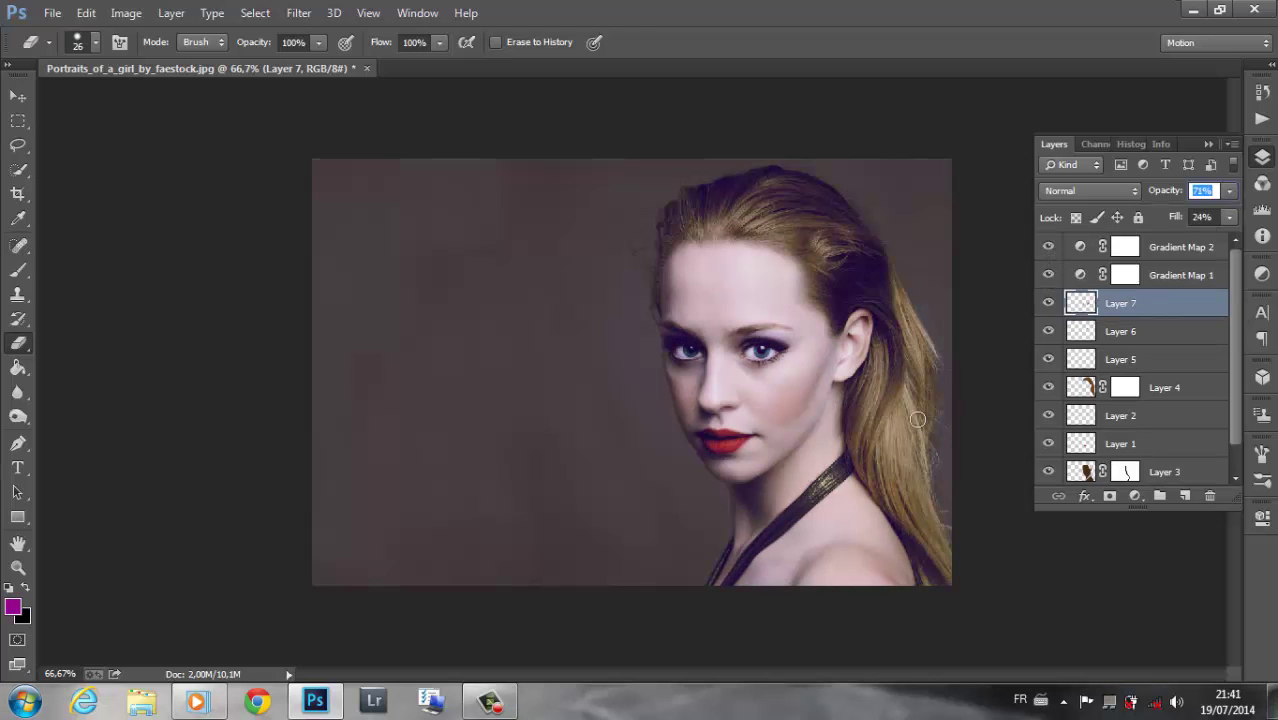
Show the Layer 6 eyeshadow at 44% opacity and toggle Gradient Map 2 to compare.
key("ctrl+plus")
key("ctrl+plus")
key("ctrl+plus")
left_click_drag(718, 674, 856, 674)
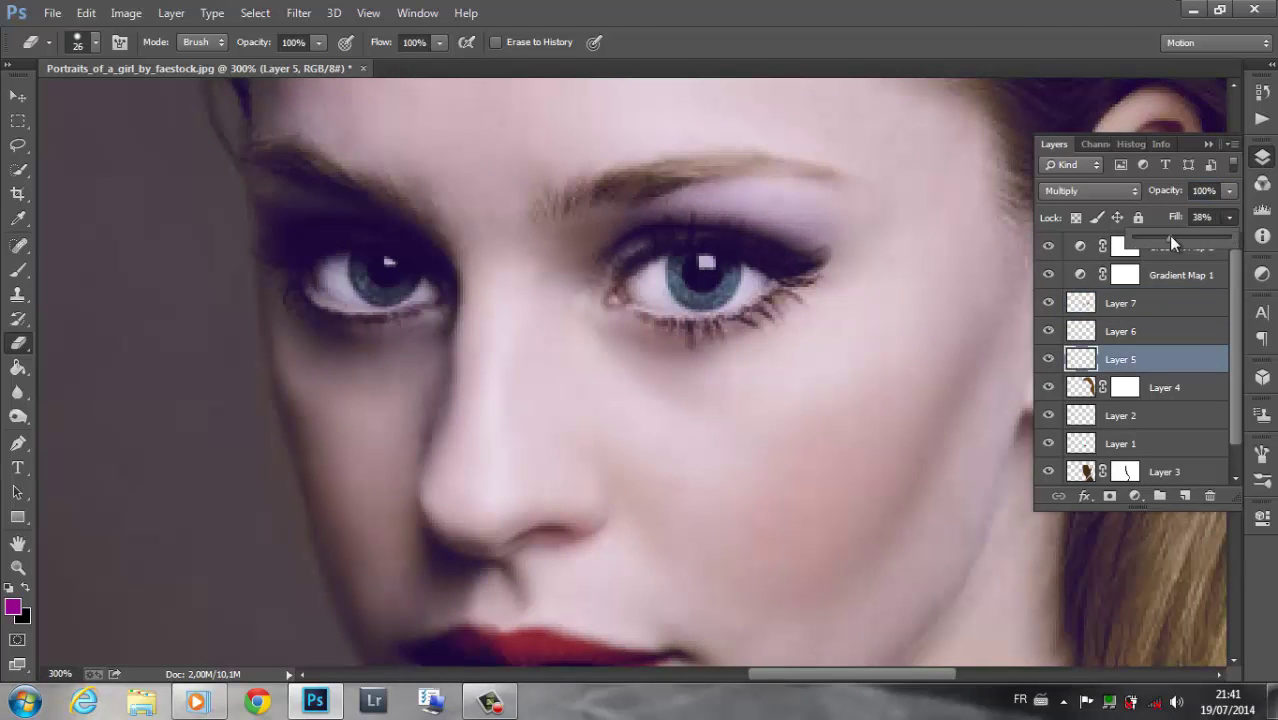
left_click(1048, 331)
left_click(1049, 334)
left_click_drag(1173, 216, 1181, 216)
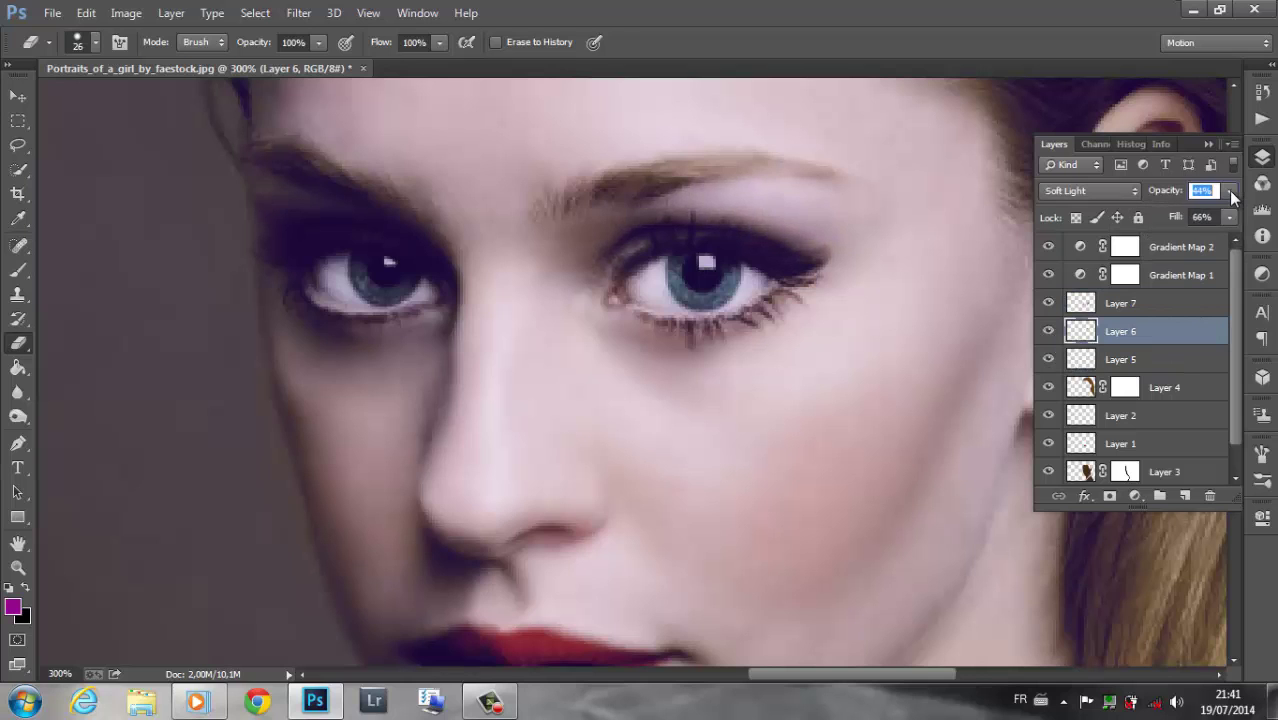
key("ctrl+1")
left_click(1048, 246)
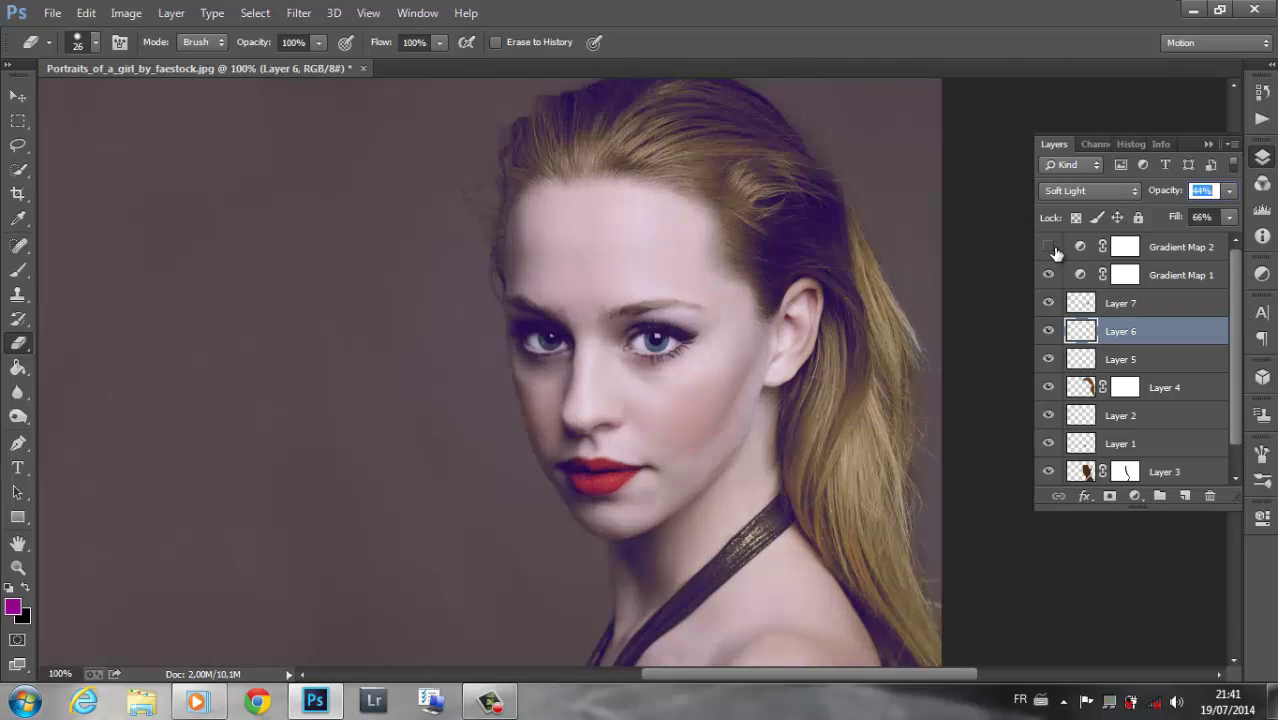
Select Gradient Map 1's mask and reset colours to black and white for painting.
left_click(1048, 246)
left_click(1125, 274)
key("d")
left_click(27, 280)
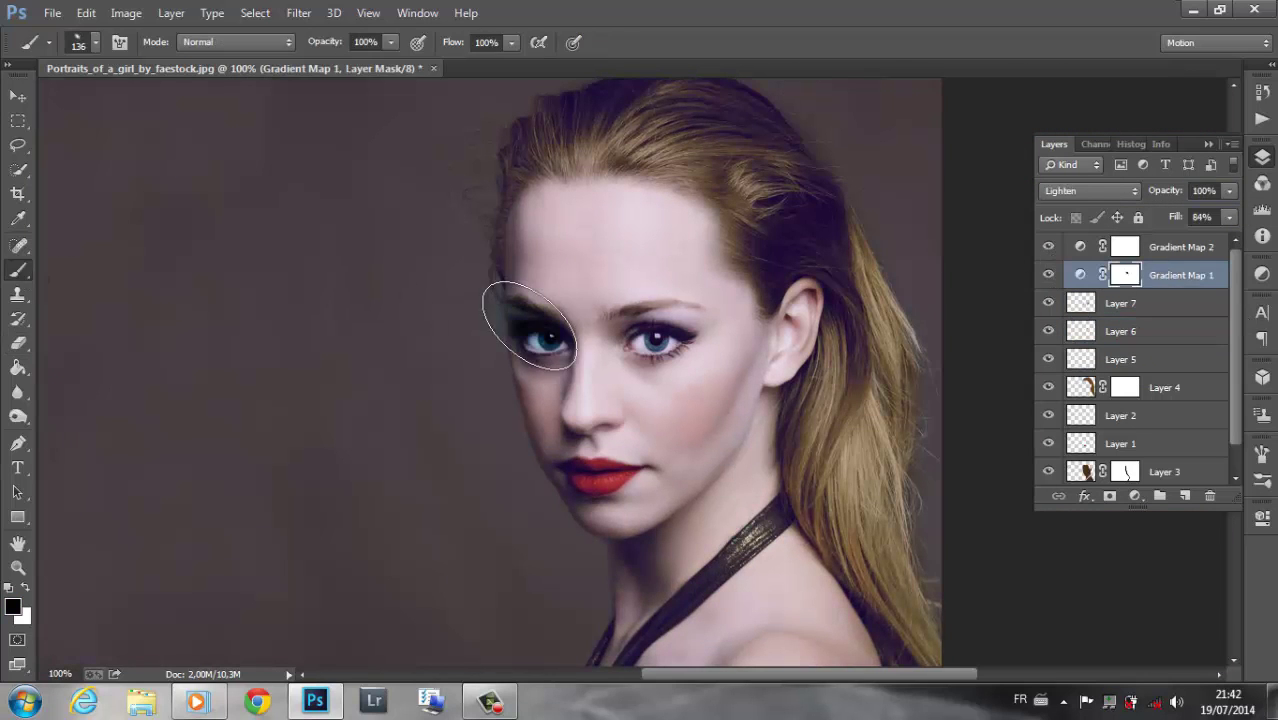
key("ctrl+plus")
key("ctrl+plus")
Load the Basic Brushes set and set the brush opacity to 20%.
left_click(95, 42)
left_click(241, 75)
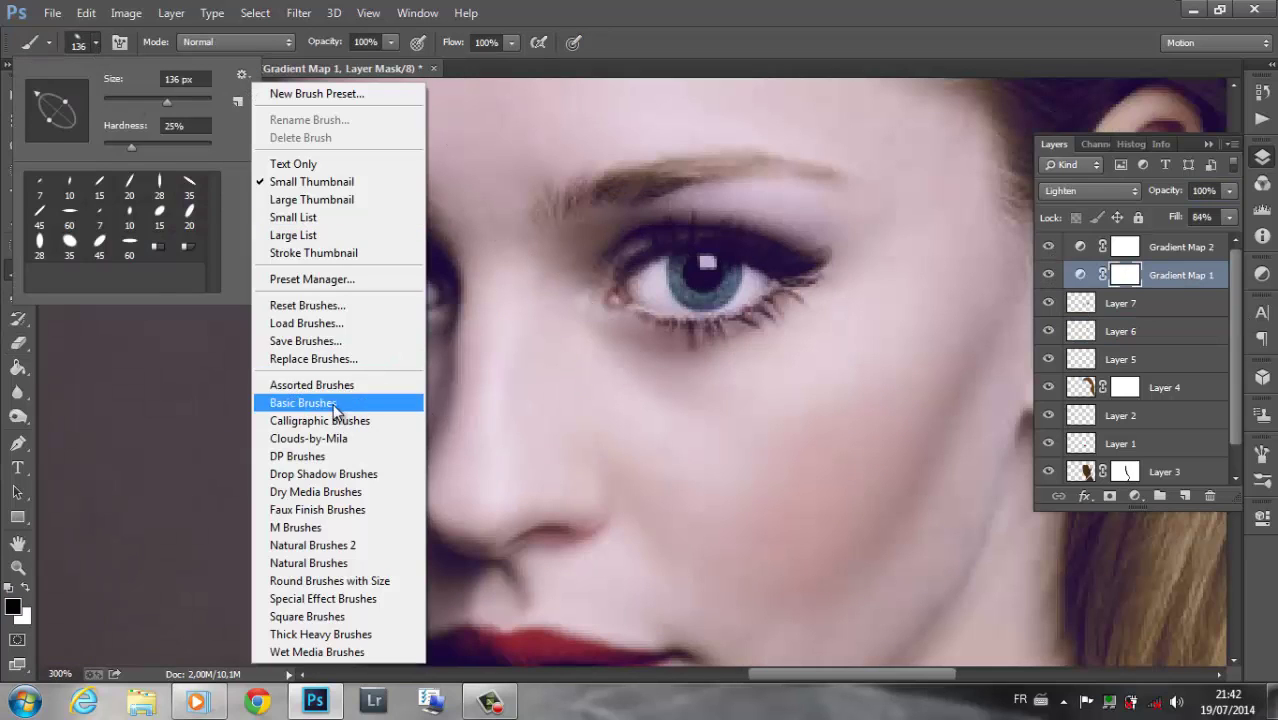
left_click(336, 408)
left_click(585, 277)
left_click(364, 70)
key("2")
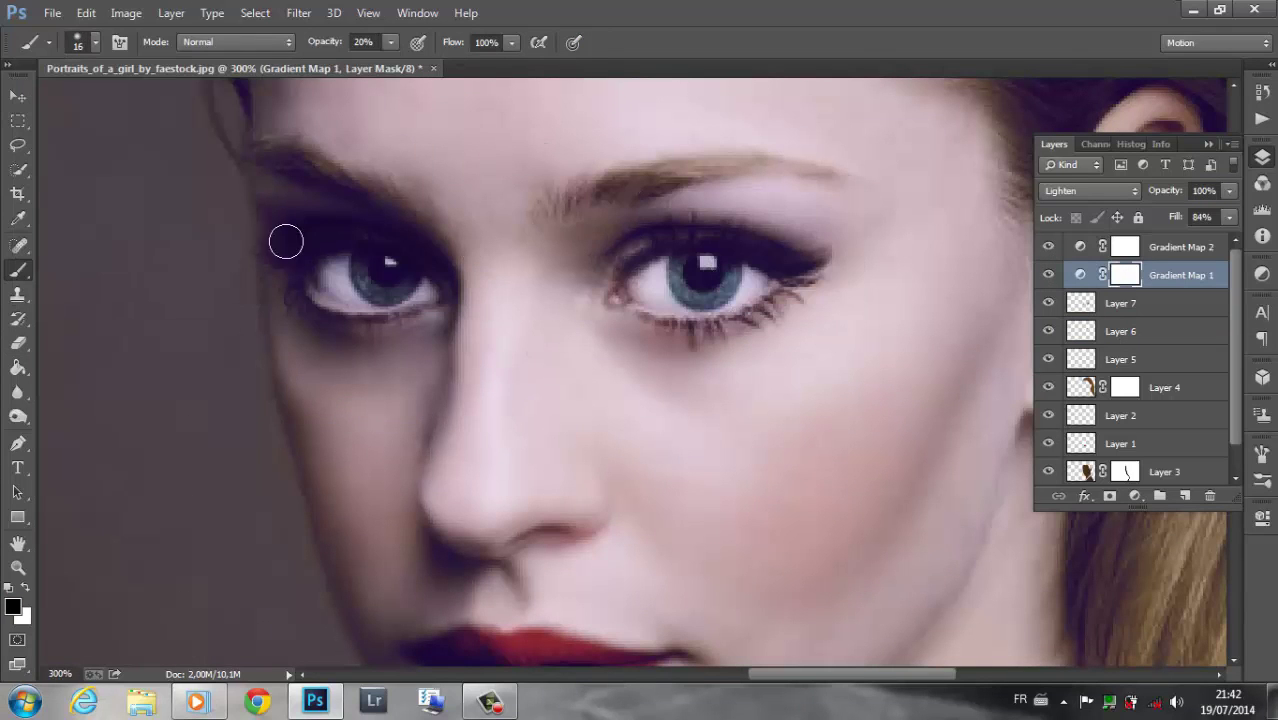
Set the Layer 6 eyeshadow opacity to 78%.
left_click(1121, 331)
left_click(1229, 190)
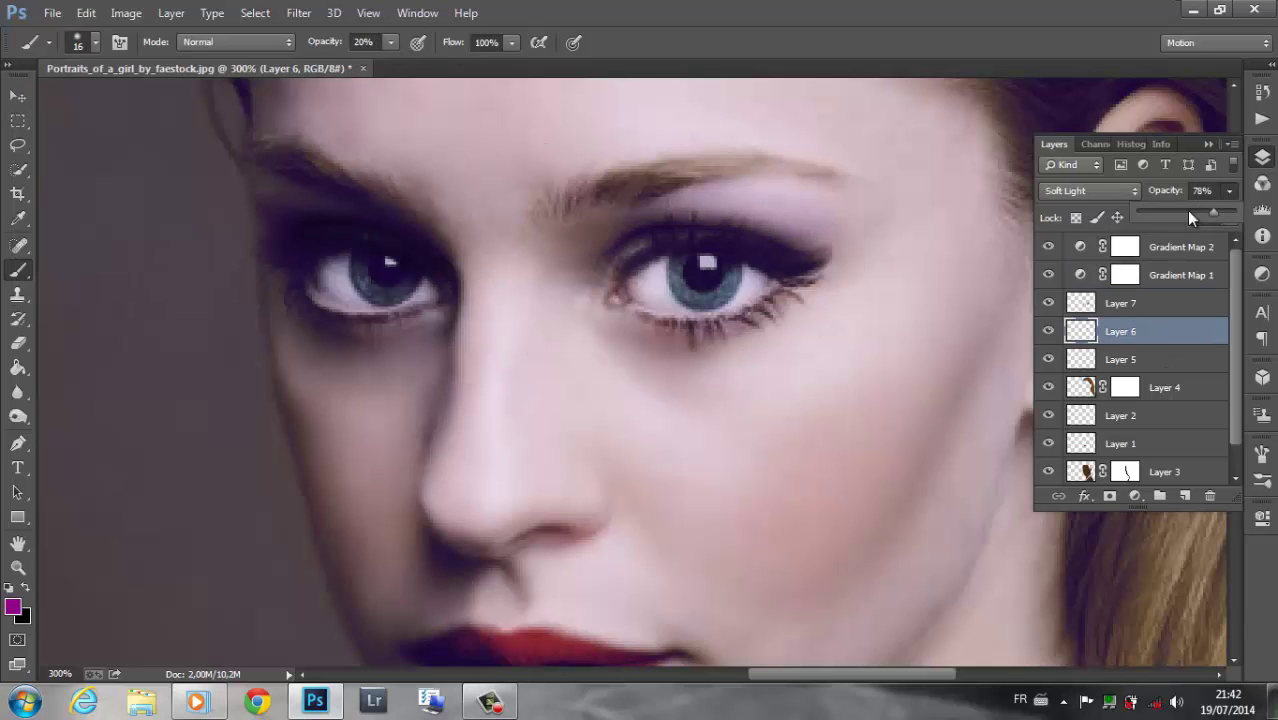
key("ctrl+minus")
key("ctrl+minus")
key("ctrl+minus")
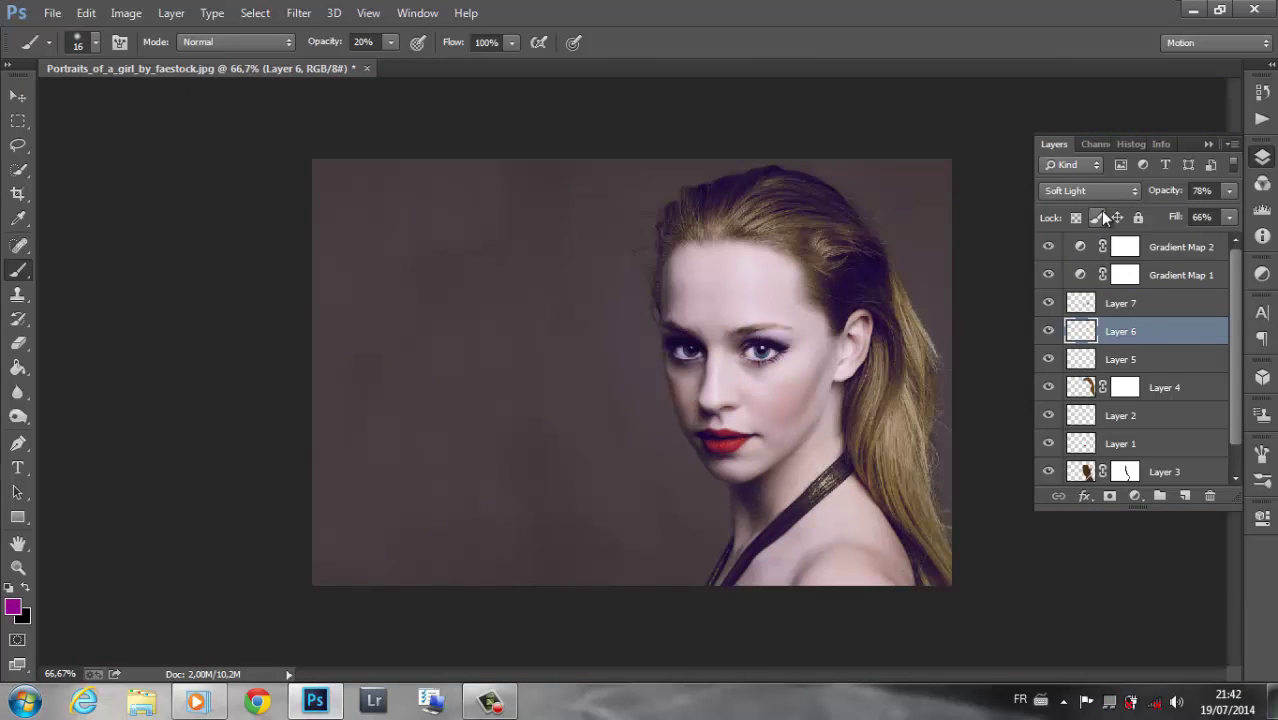